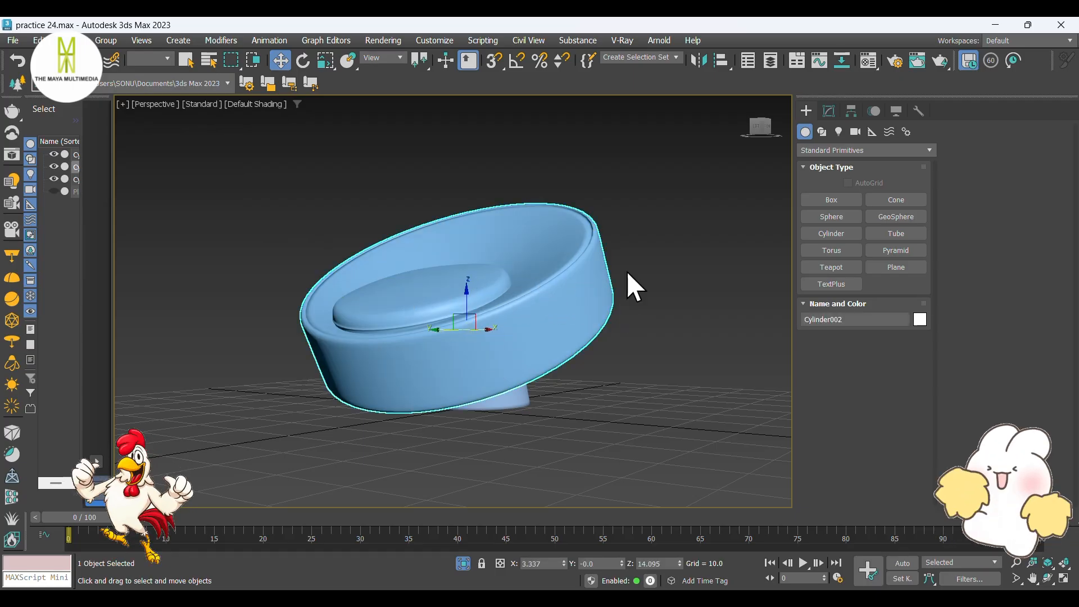
Isolate the round chair shell and collapse its FFD 4x4x4 modifier by converting it to an Editable Poly
click(463, 563)
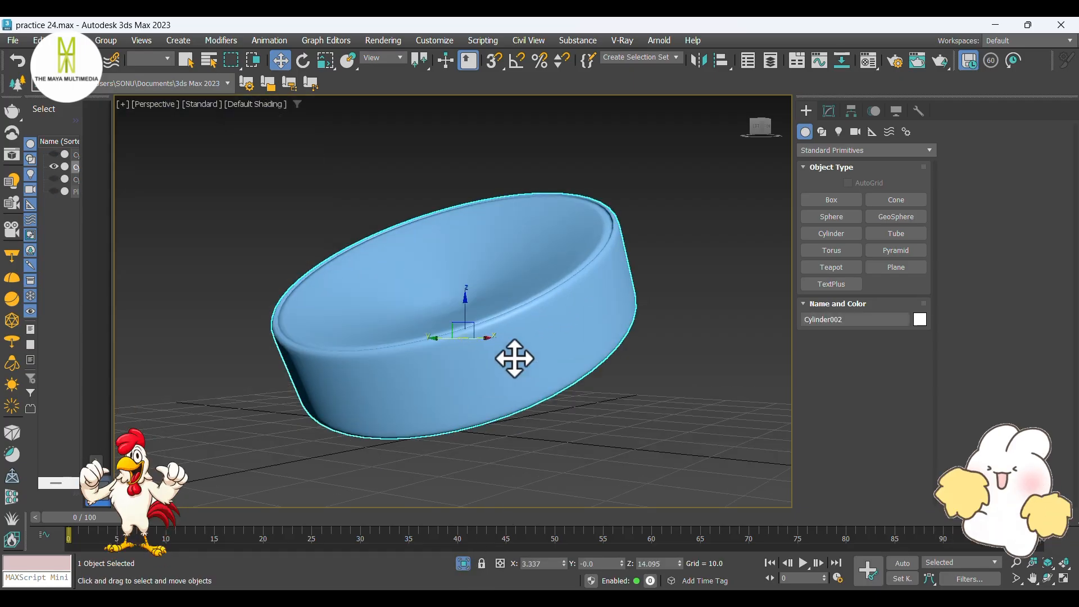
click(829, 111)
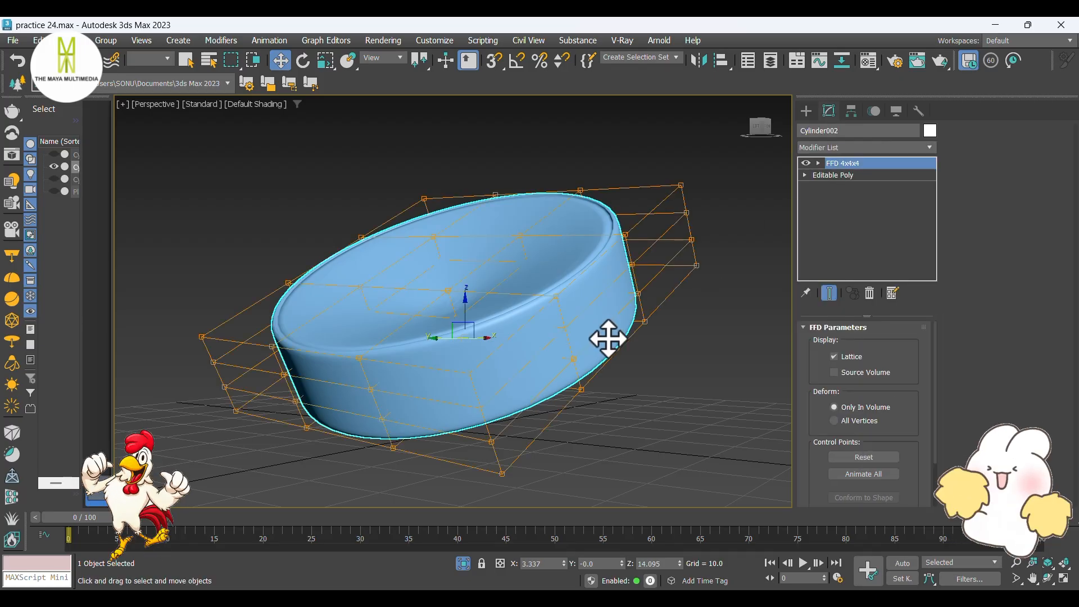
right_click(528, 288)
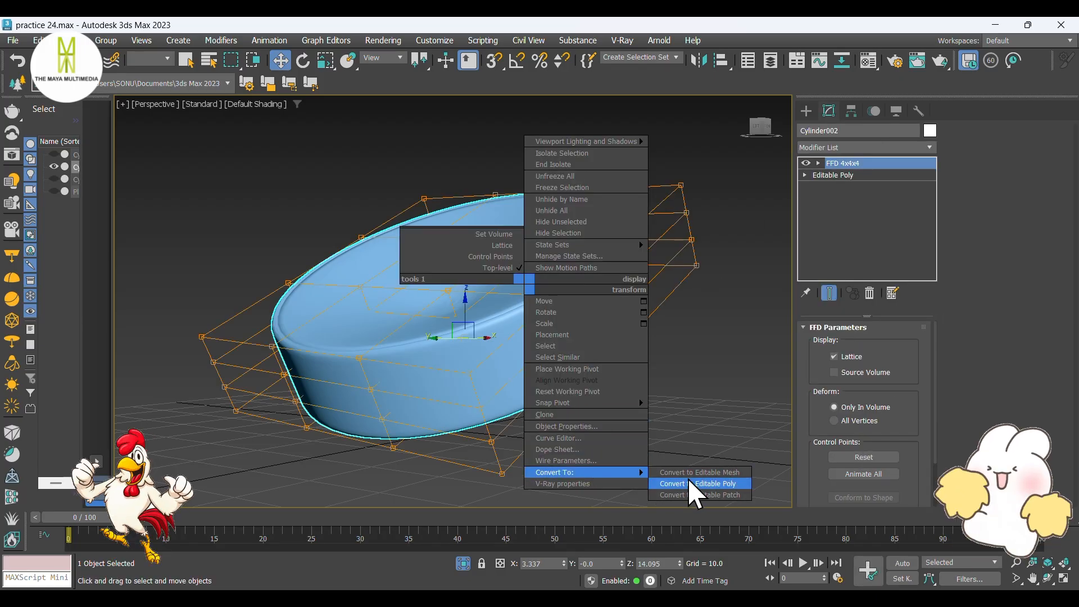
click(690, 483)
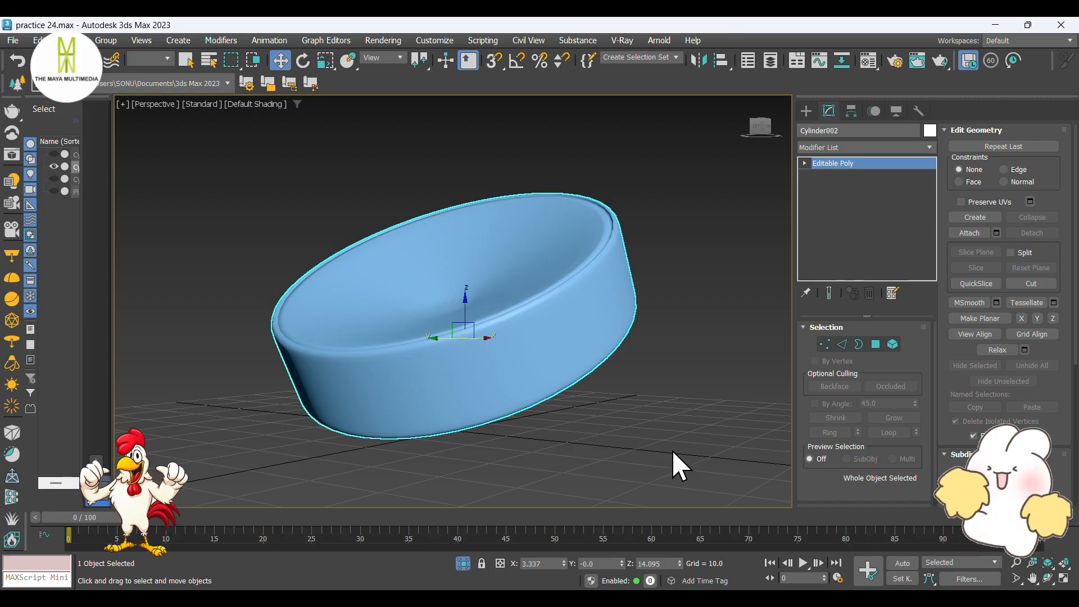
Display edged faces and select the full polygon ring just outside the shell's upper rim seam at polygon level
key(F4)
click(877, 343)
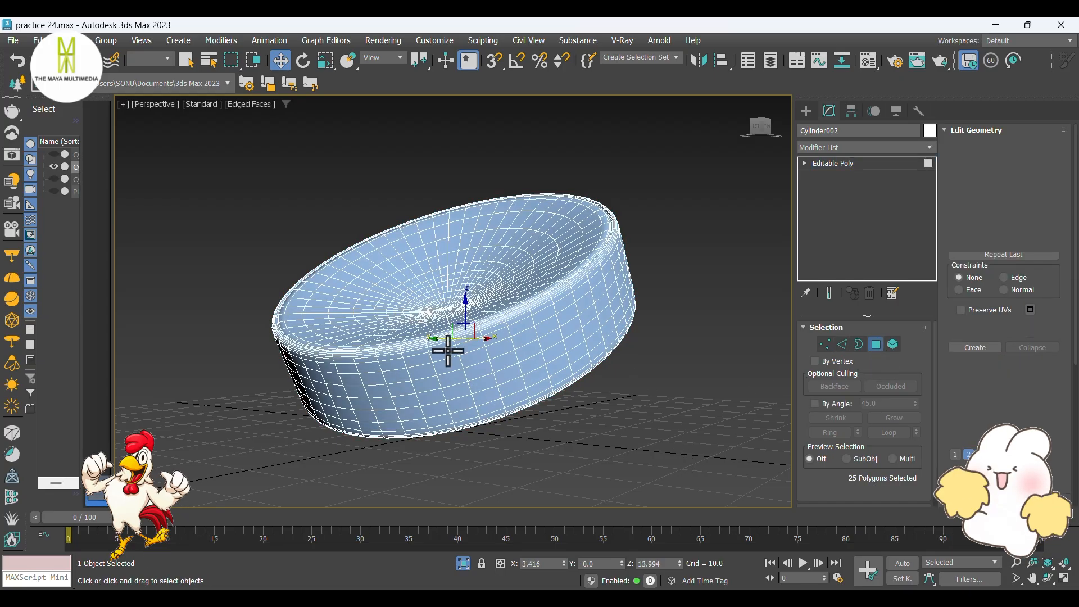
alt+middle_drag(448, 351, 470, 378)
scroll(525, 383, up, 4)
middle_drag(580, 357, 568, 342)
scroll(578, 351, up, 8)
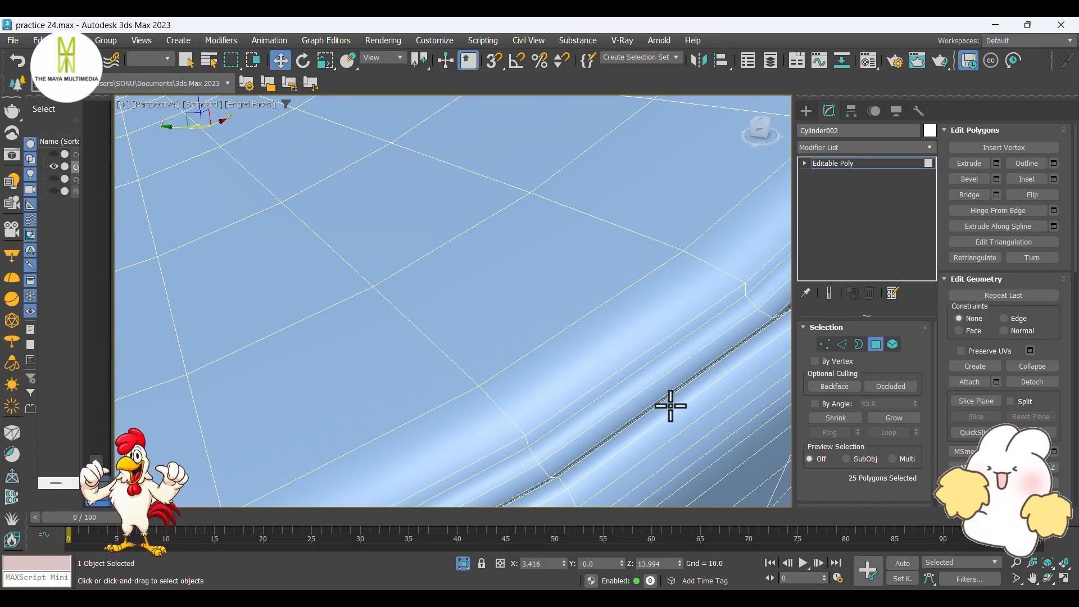
middle_drag(671, 406, 594, 429)
click(558, 417)
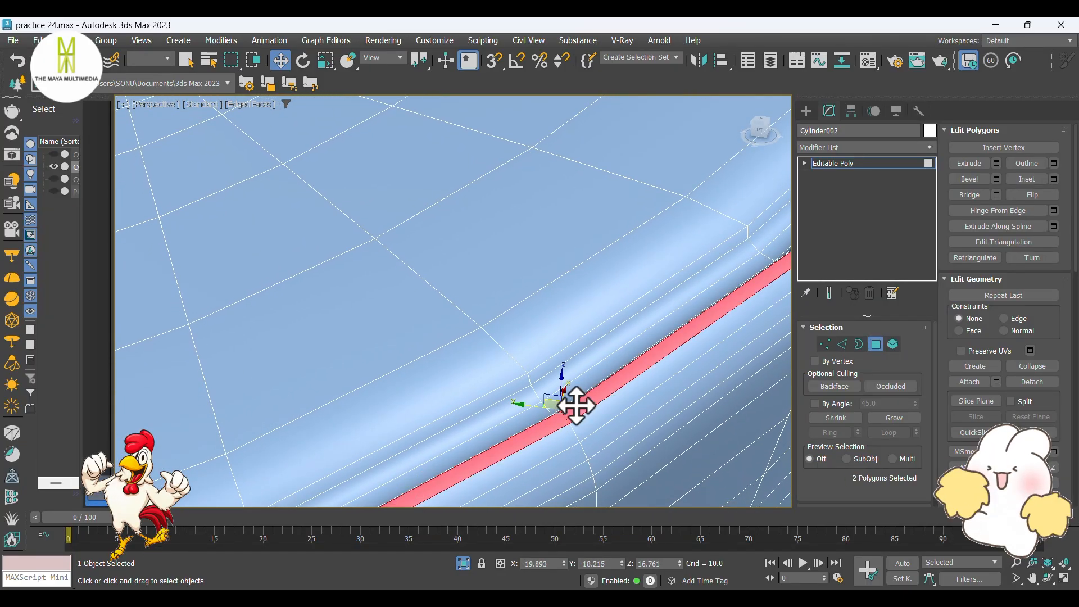
shift+click(576, 406)
Add the next three narrow polygon rings outside the rim seam to the selection
ctrl+click(565, 433)
shift+click(591, 420)
ctrl+click(572, 459)
shift+click(592, 448)
ctrl+click(574, 476)
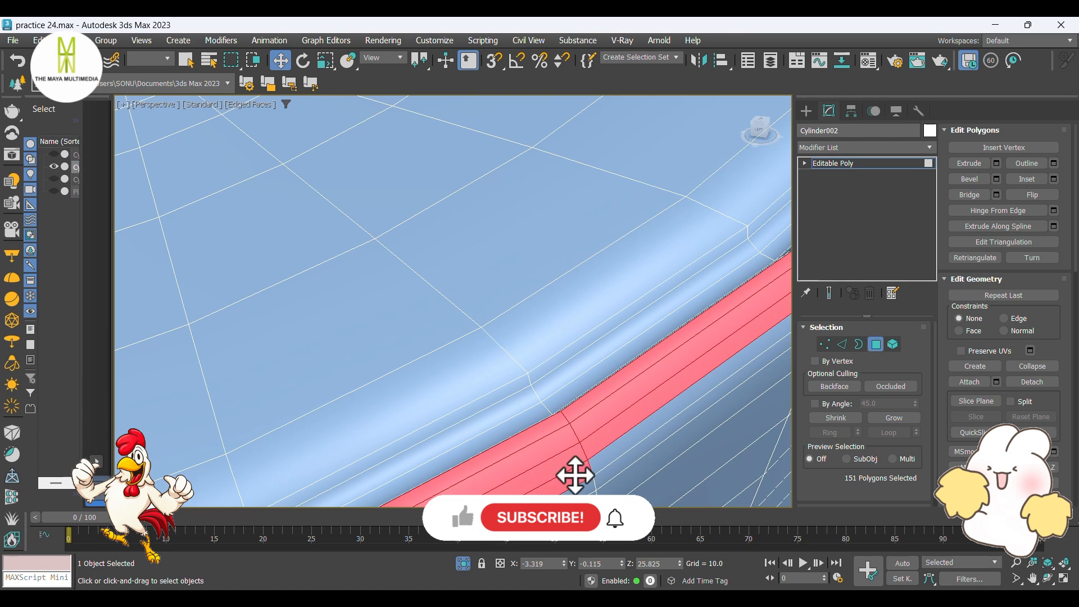
shift+click(593, 461)
Extend the selection by three more polygon rings, from the rounded rim onto the upper part of the outer wall
middle_drag(577, 451, 575, 373)
ctrl+click(571, 415)
shift+click(599, 395)
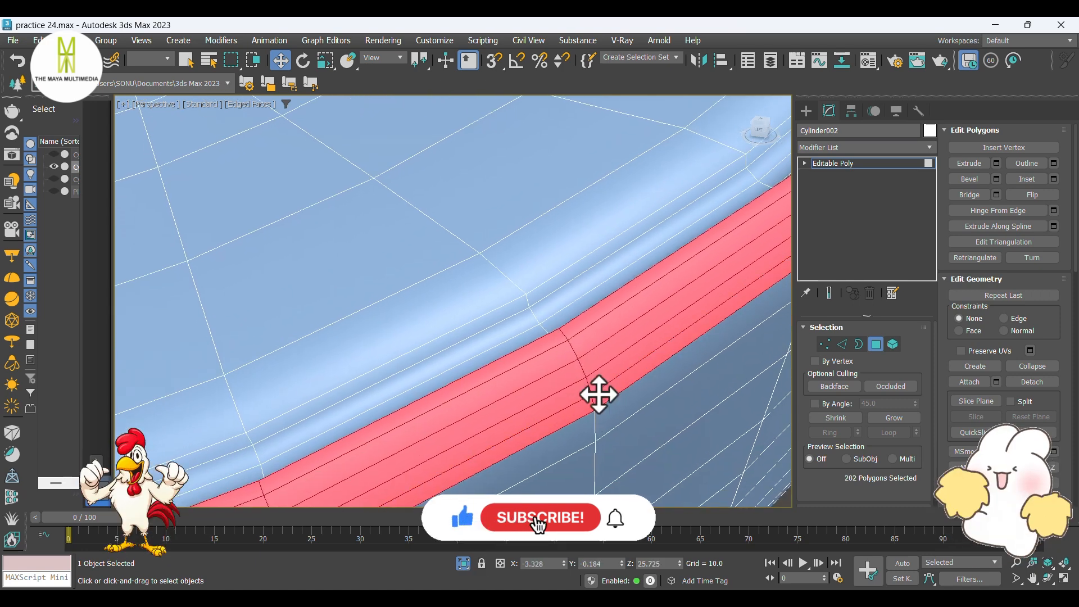
ctrl+click(576, 433)
shift+click(610, 421)
ctrl+click(575, 469)
shift+click(622, 450)
Add the next three polygon rings around the middle of the shell's outer wall to the selection
scroll(579, 385, down, 2)
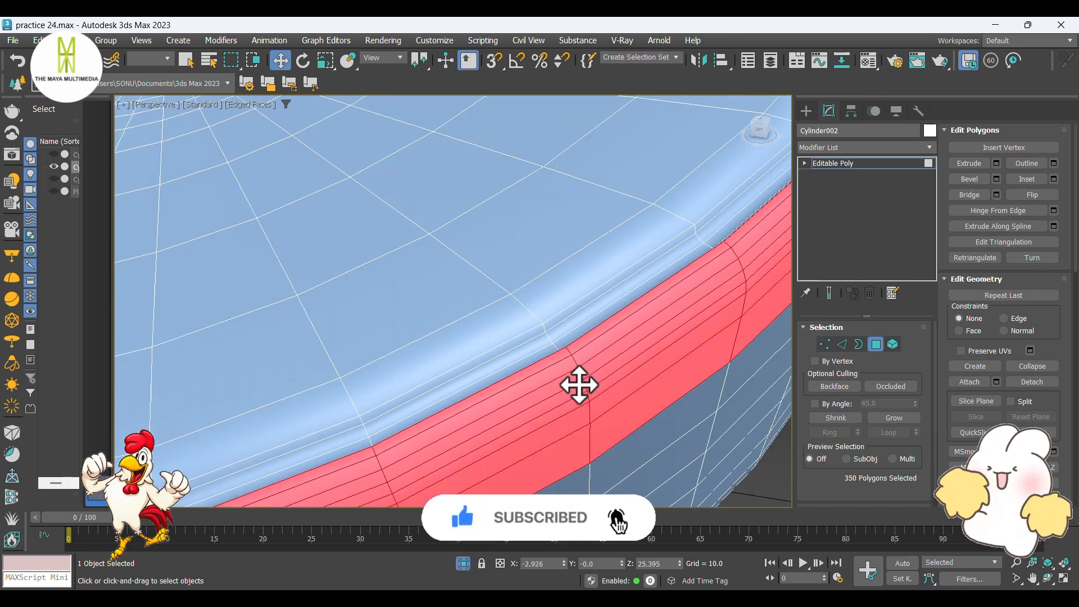
alt+middle_drag(560, 416, 604, 380)
scroll(604, 381, down, 3)
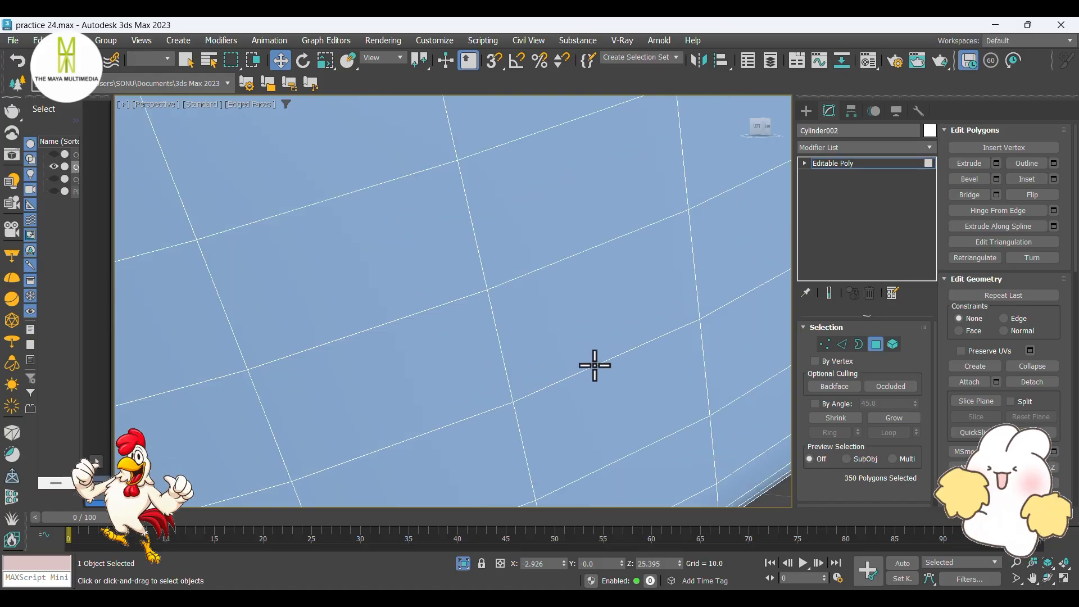
scroll(595, 365, down, 3)
middle_drag(557, 298, 580, 332)
ctrl+click(499, 259)
shift+click(567, 233)
ctrl+click(516, 300)
shift+click(582, 288)
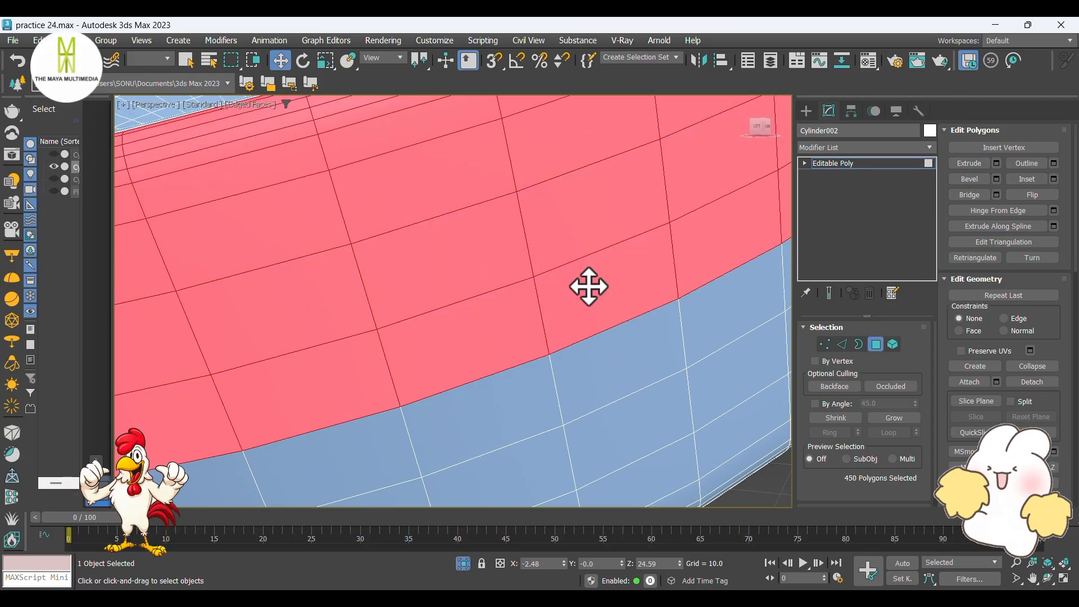
ctrl+click(529, 391)
shift+click(579, 372)
Add the remaining three polygon rings of the outer wall, down to the rounded lower edge, to the selection
middle_drag(578, 408, 576, 279)
ctrl+click(517, 348)
shift+click(596, 318)
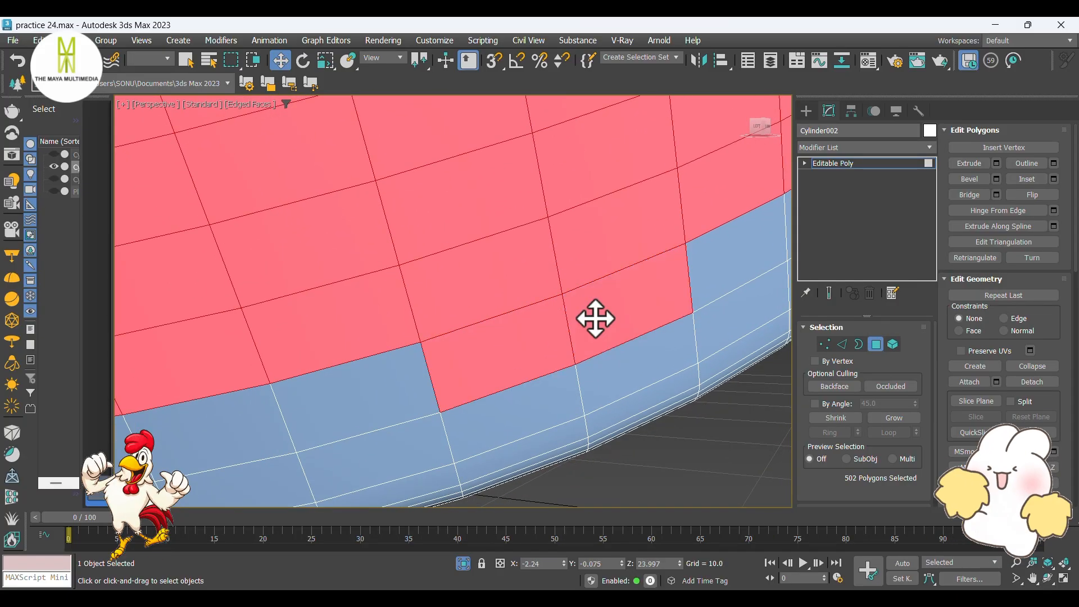
ctrl+click(548, 398)
shift+click(587, 384)
ctrl+click(563, 433)
shift+click(595, 417)
scroll(590, 416, down, 3)
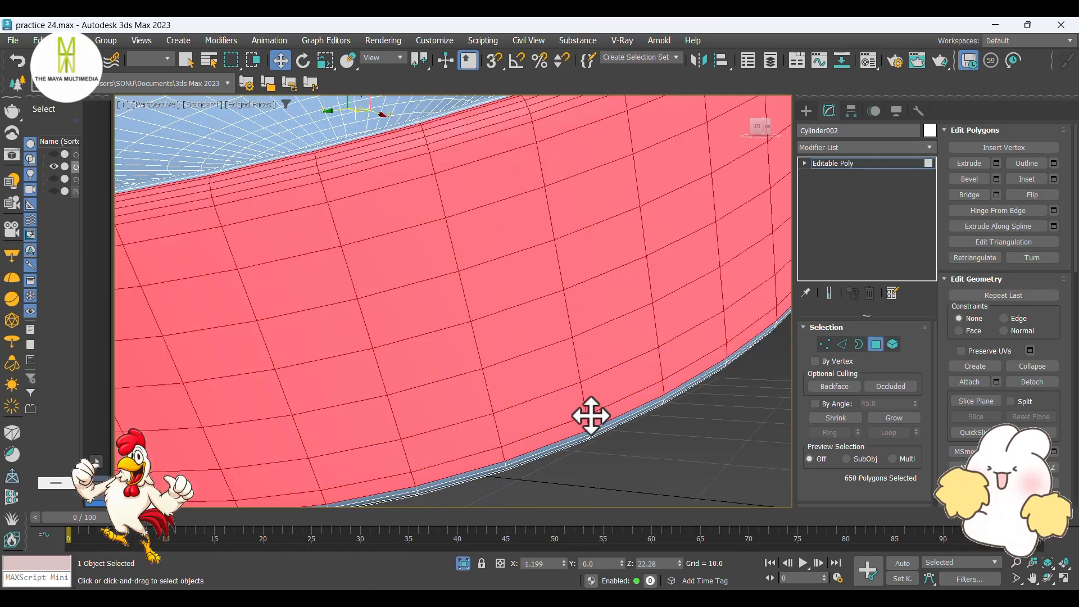
Add the five narrow polygon rings of the shell's rounded lower edge to the selection
alt+middle_drag(531, 413, 517, 380)
middle_drag(515, 307, 476, 255)
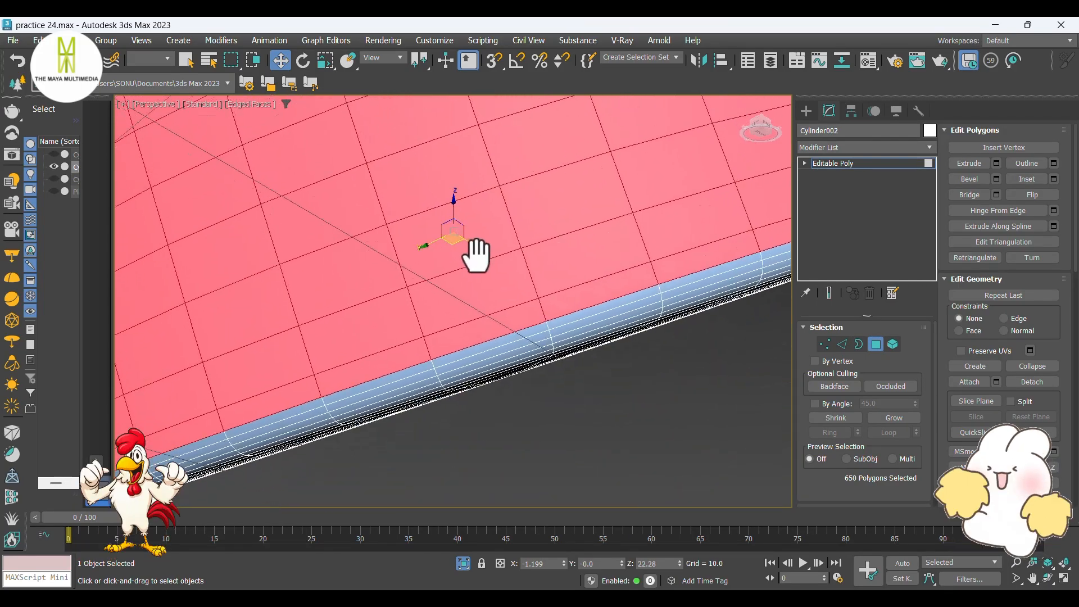
scroll(571, 343, up, 4)
ctrl+click(426, 259)
shift+click(465, 236)
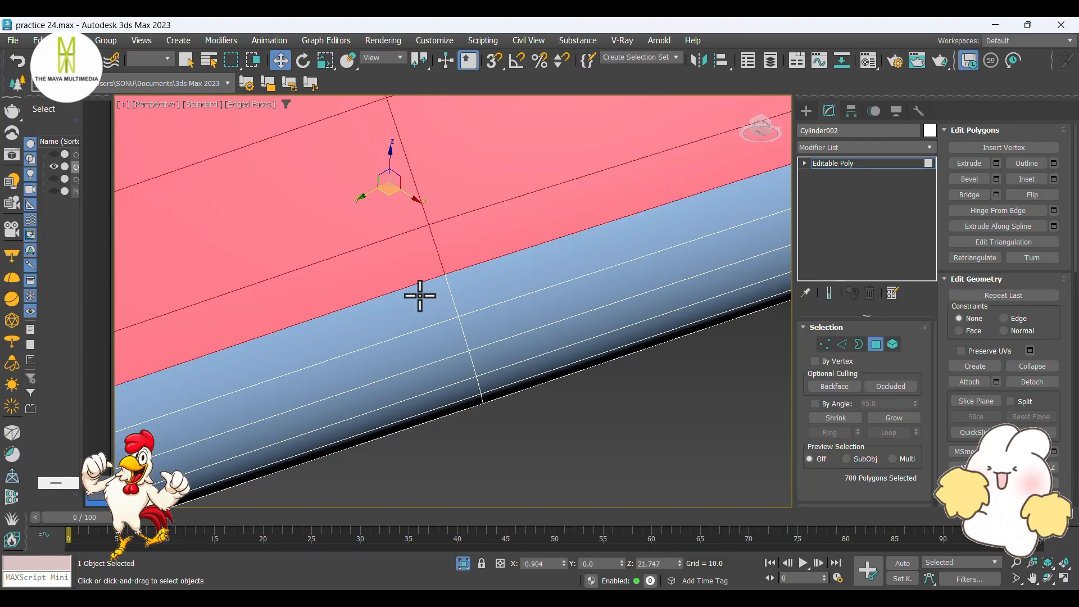
ctrl+click(419, 295)
shift+click(466, 283)
ctrl+click(423, 349)
shift+click(479, 328)
ctrl+click(450, 376)
shift+click(482, 361)
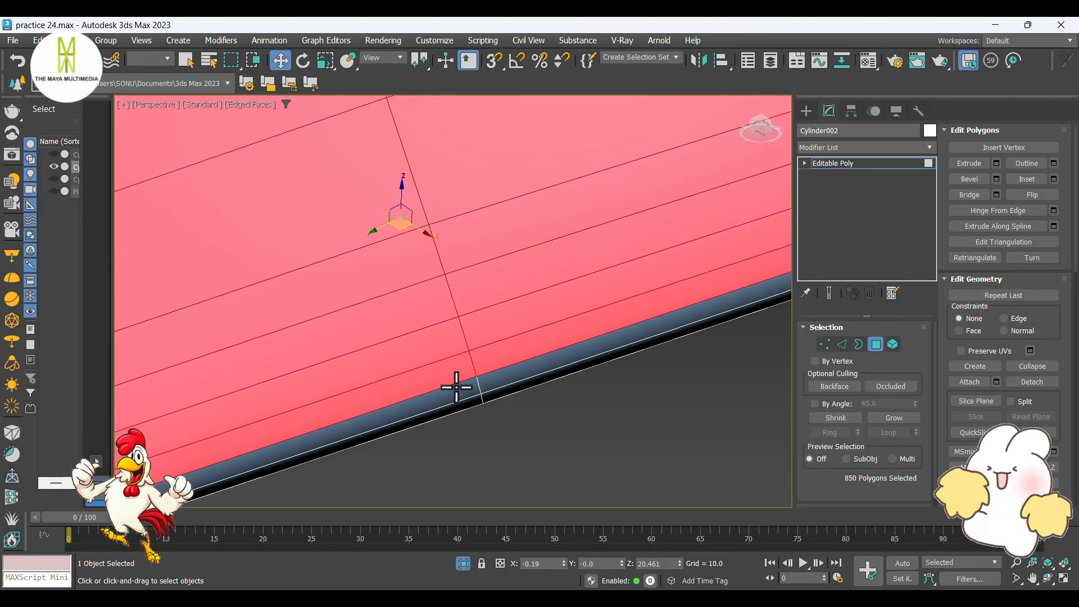
ctrl+click(455, 388)
shift+click(499, 374)
Add the concentric polygon rings on the shell's underside to the selection, working inward toward the centre
scroll(499, 374, down, 6)
alt+middle_drag(523, 405, 494, 342)
scroll(445, 244, up, 8)
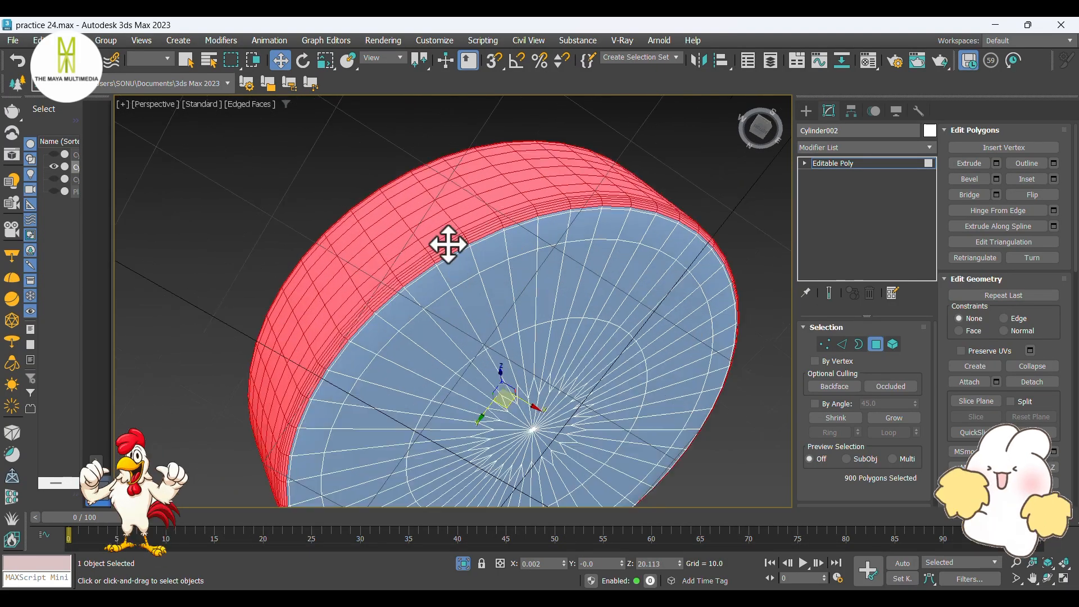
ctrl+click(539, 268)
shift+click(564, 249)
ctrl+click(553, 297)
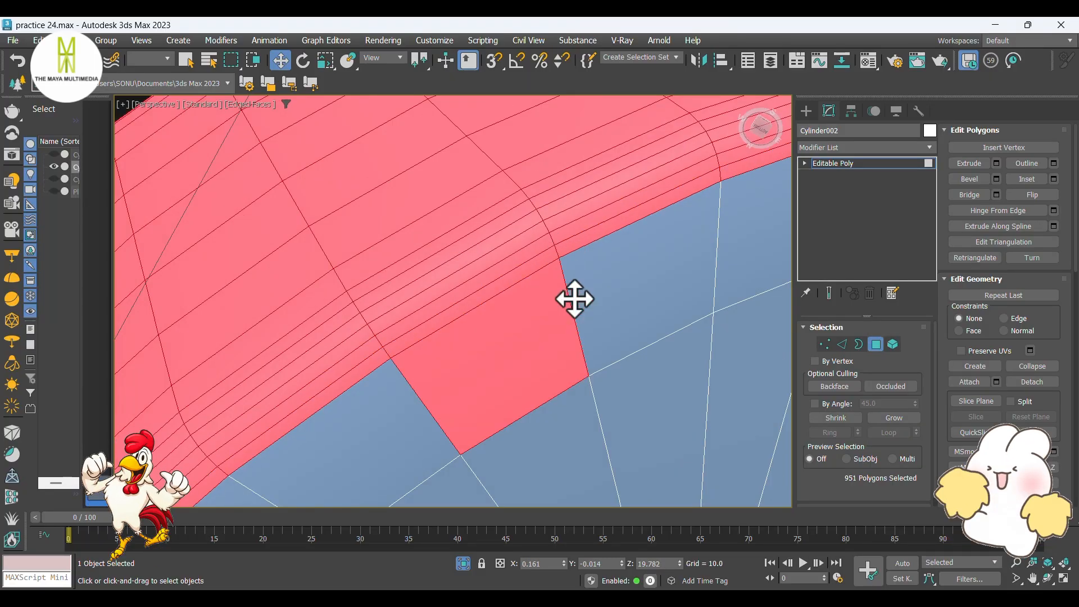
shift+click(609, 286)
middle_drag(608, 422, 475, 118)
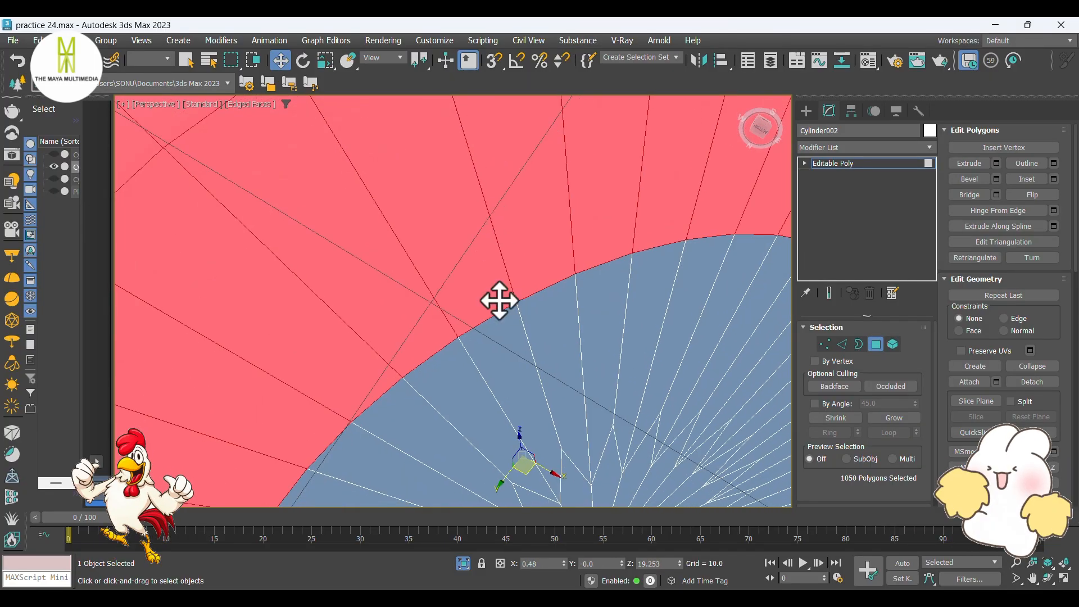
ctrl+click(489, 328)
shift+click(528, 314)
Add the first group of unselected wedge polygons around the underside's centre point to the selection one by one
middle_drag(538, 370, 489, 264)
scroll(437, 281, up, 4)
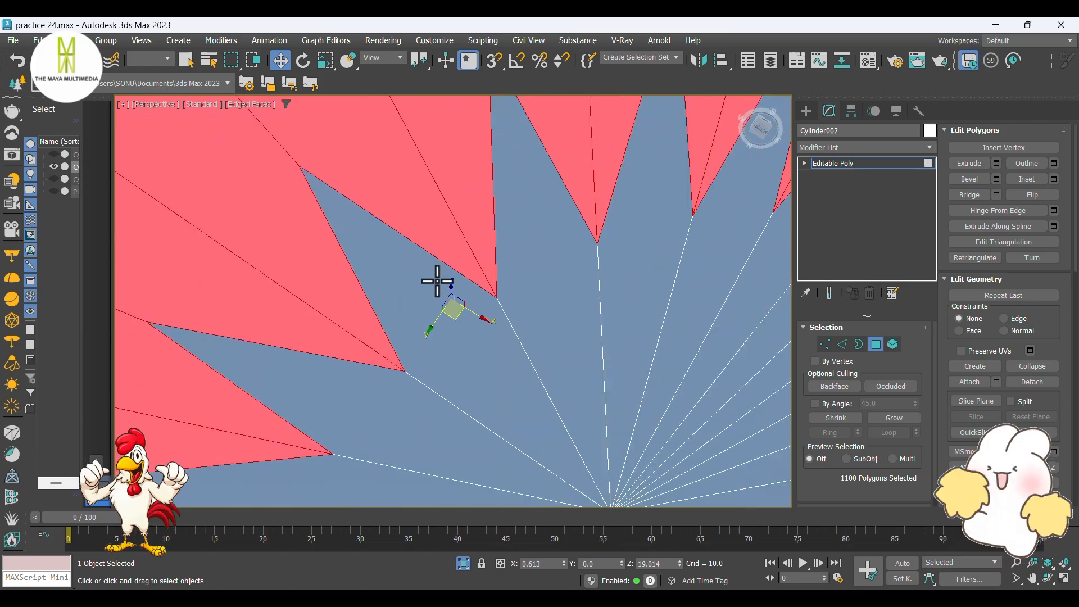
scroll(624, 266, down, 2)
middle_drag(643, 301, 578, 246)
ctrl+click(578, 228)
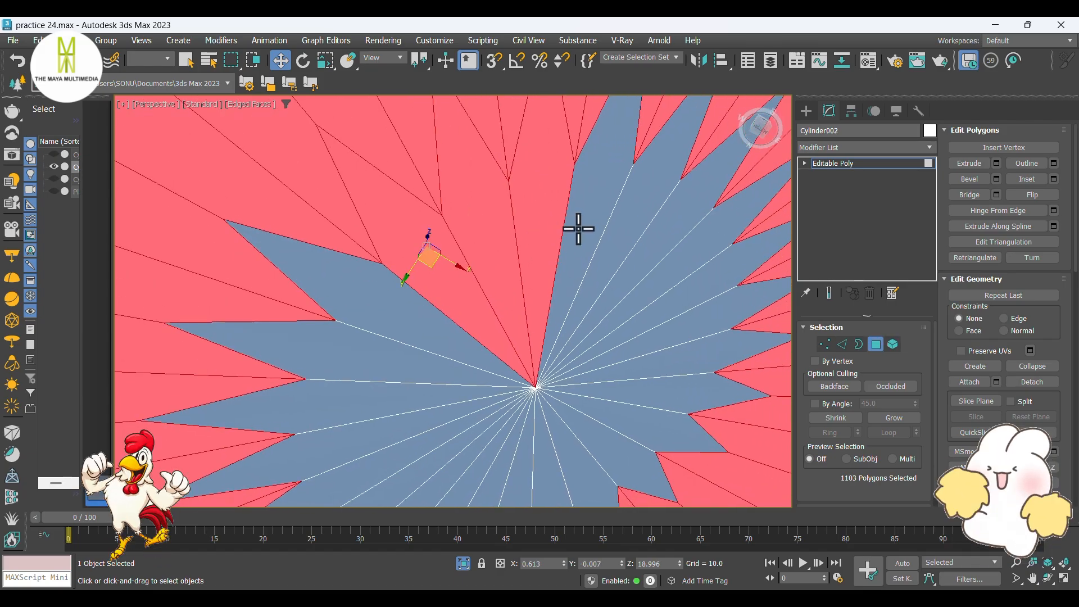
ctrl+click(625, 221)
ctrl+click(657, 231)
ctrl+click(678, 257)
ctrl+click(693, 287)
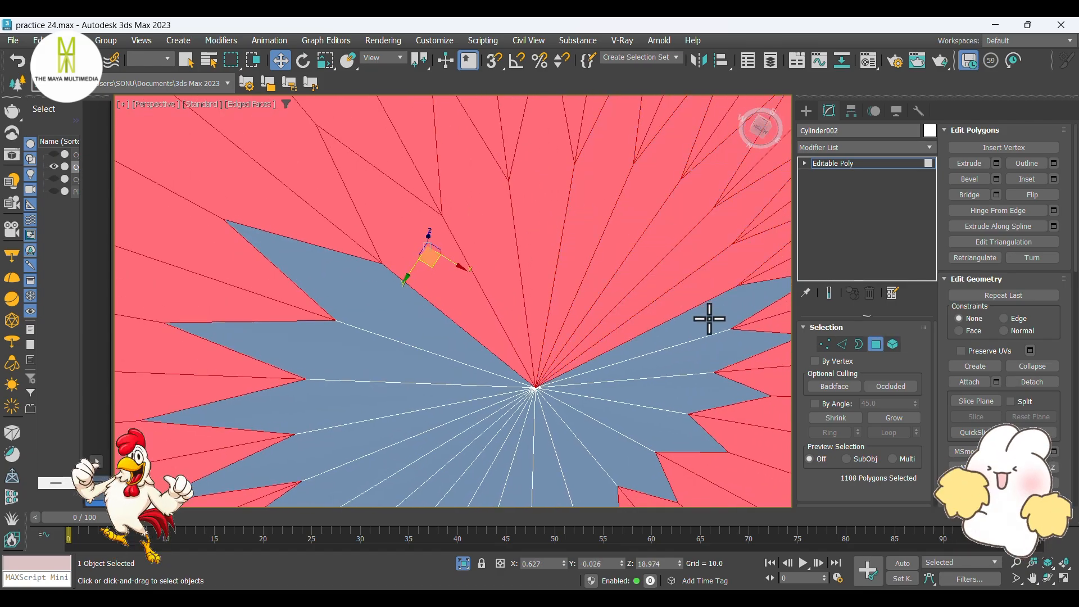
ctrl+click(708, 319)
ctrl+click(708, 348)
ctrl+click(679, 390)
Continue around the underside's centre, adding the neighbouring run of unselected wedge polygons to the selection
middle_drag(639, 457, 645, 315)
ctrl+click(649, 306)
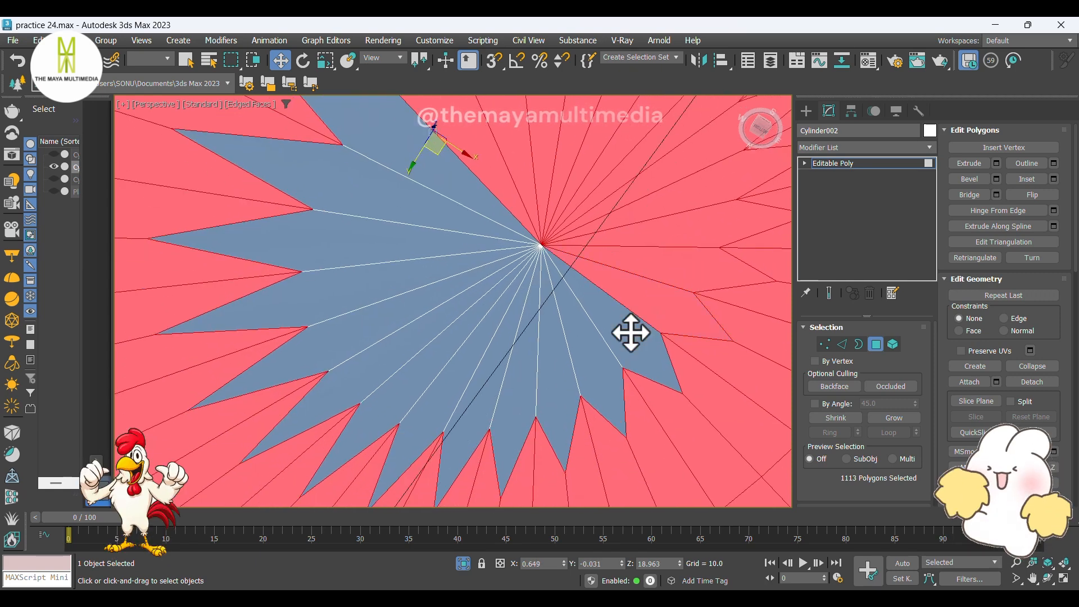
ctrl+click(627, 333)
ctrl+click(597, 370)
ctrl+click(567, 399)
ctrl+click(520, 420)
ctrl+click(466, 425)
ctrl+click(427, 418)
ctrl+click(388, 410)
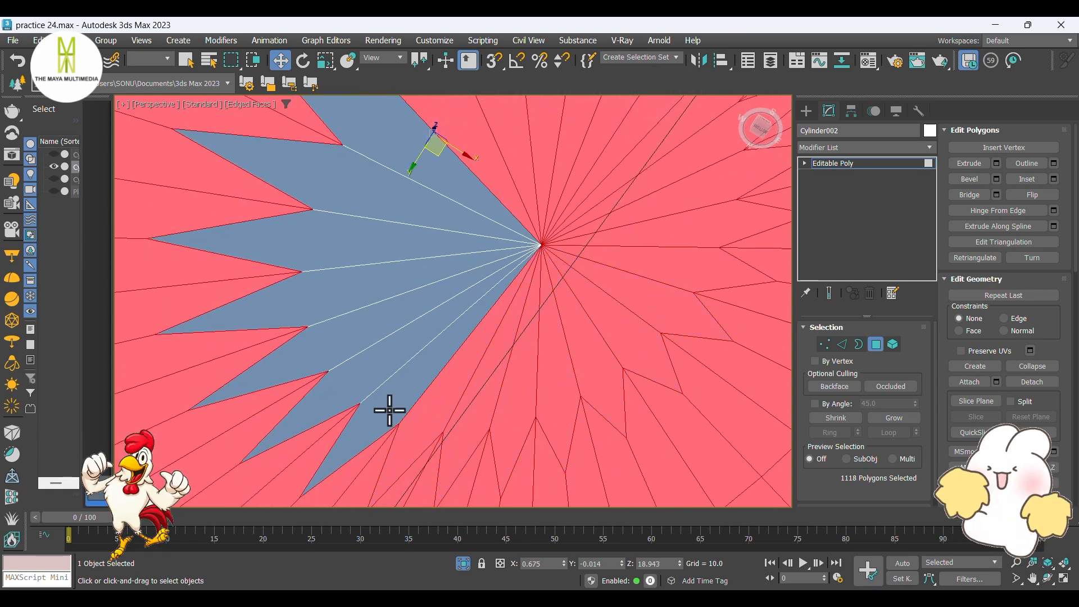
Add the last unselected centre wedges so the selection covers the shell's entire underside
ctrl+click(359, 387)
ctrl+click(342, 345)
ctrl+click(334, 292)
ctrl+click(326, 257)
ctrl+click(342, 180)
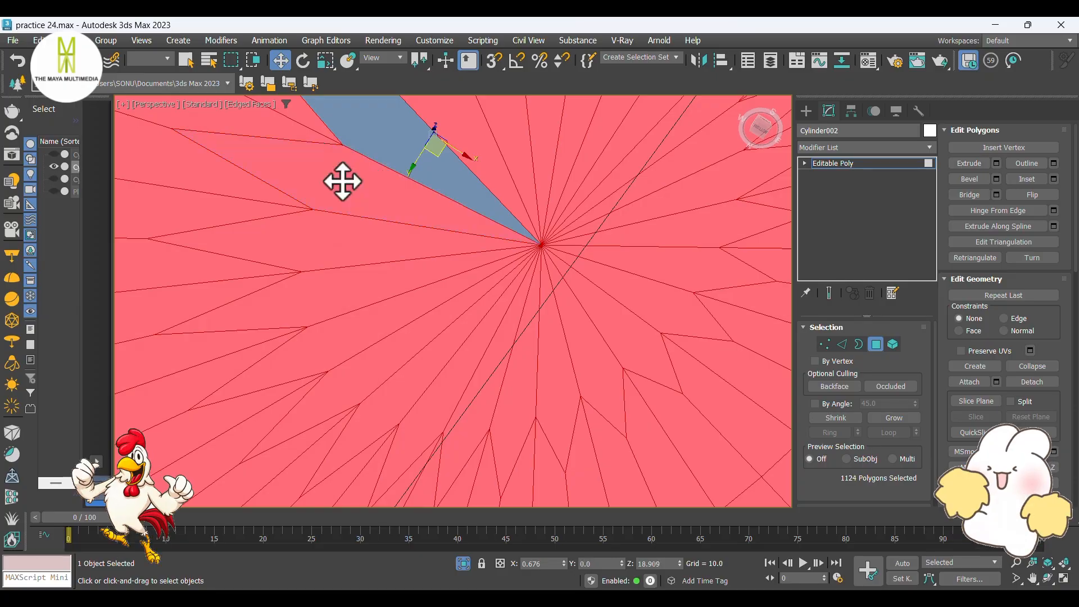
ctrl+click(386, 140)
Check the selection along the rim seam, invert it to the inner bowl polygons, and leave polygon editing
scroll(482, 240, down, 5)
scroll(494, 256, down, 5)
alt+middle_drag(511, 272, 517, 361)
scroll(568, 273, up, 6)
scroll(566, 279, up, 3)
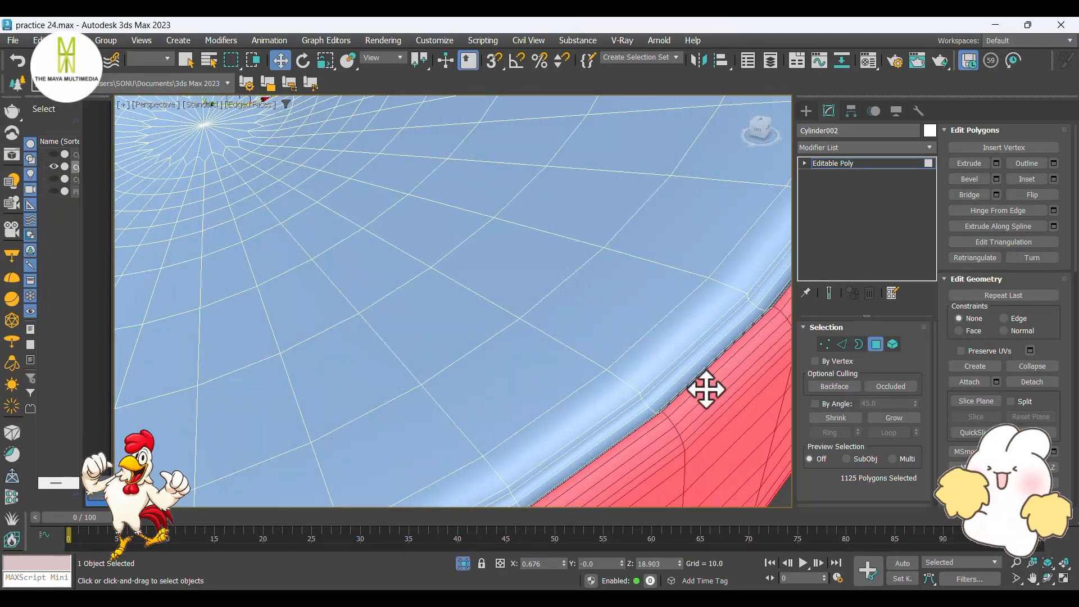
scroll(686, 396, up, 2)
scroll(671, 402, up, 2)
scroll(671, 402, down, 9)
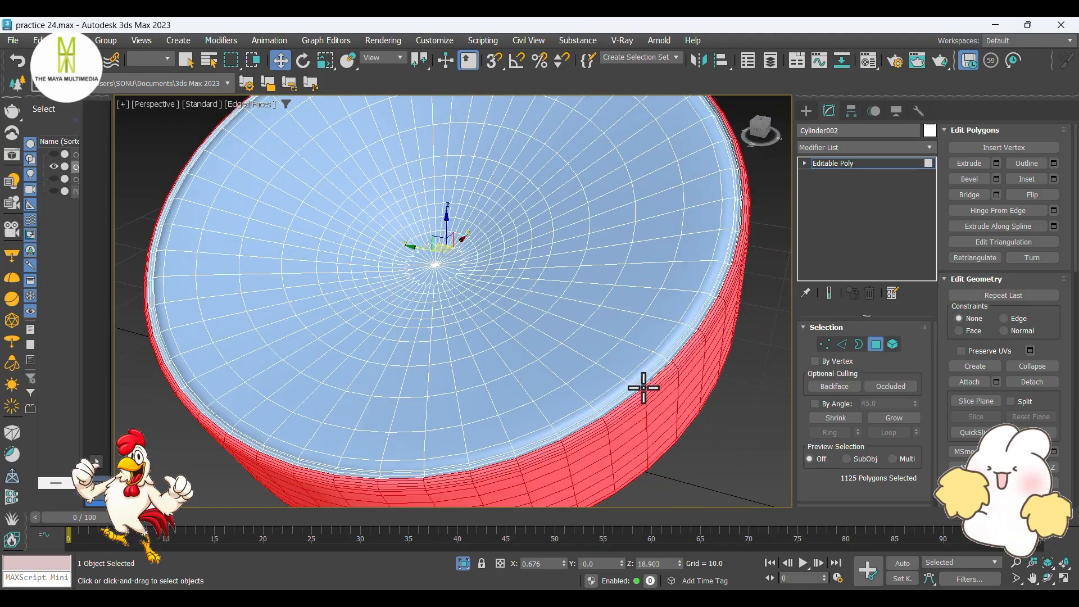
middle_drag(585, 369, 592, 329)
scroll(1021, 383, down, 5)
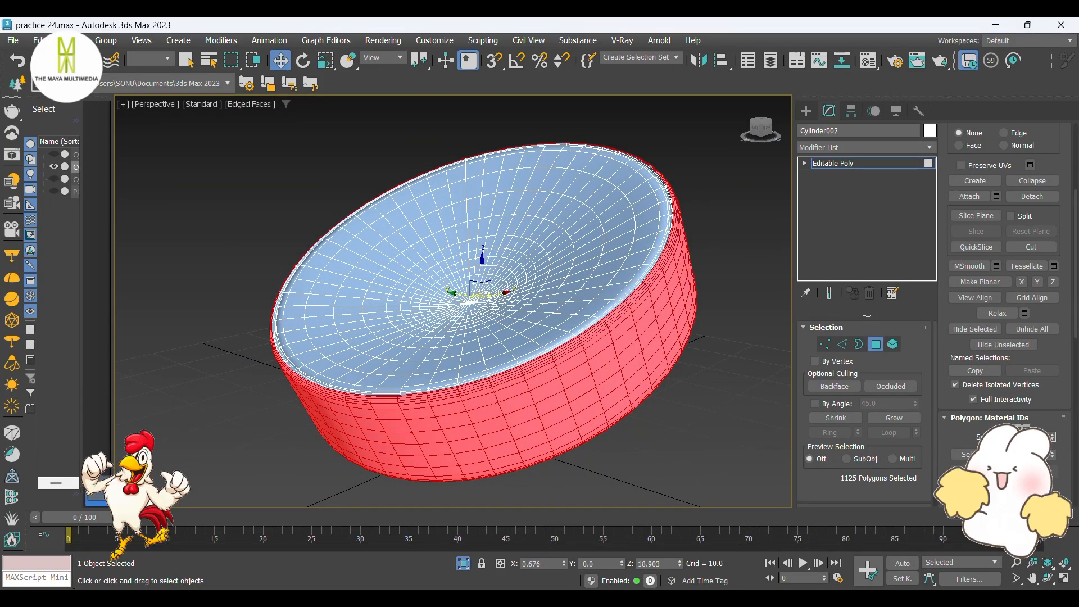
key(ctrl+i)
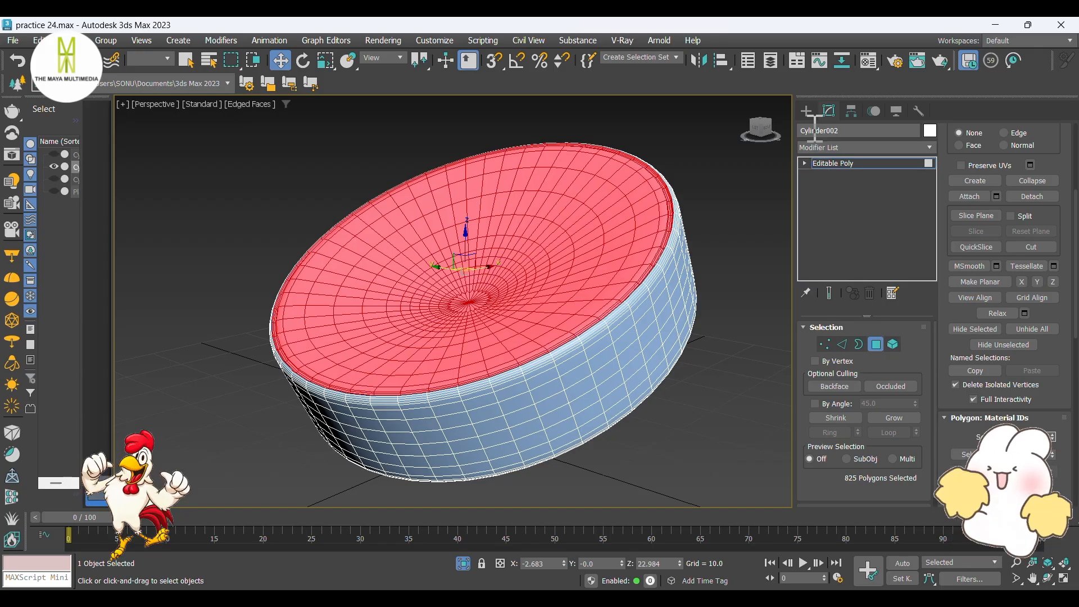
click(807, 112)
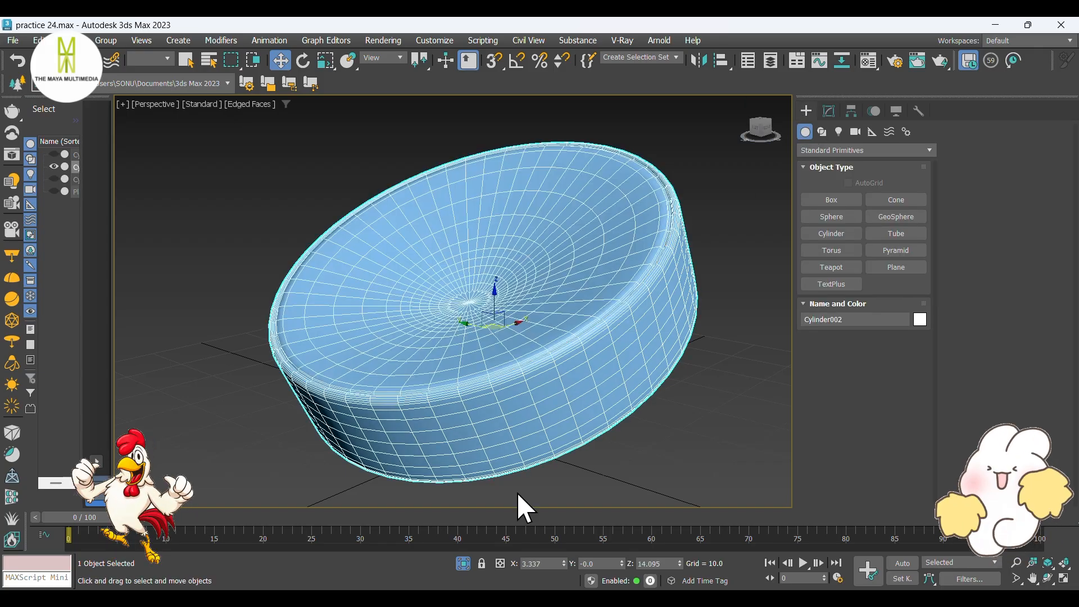
End the shell's isolation and isolate the shell, seat cushion and base together, hiding the reference image
click(463, 561)
ctrl+click(431, 294)
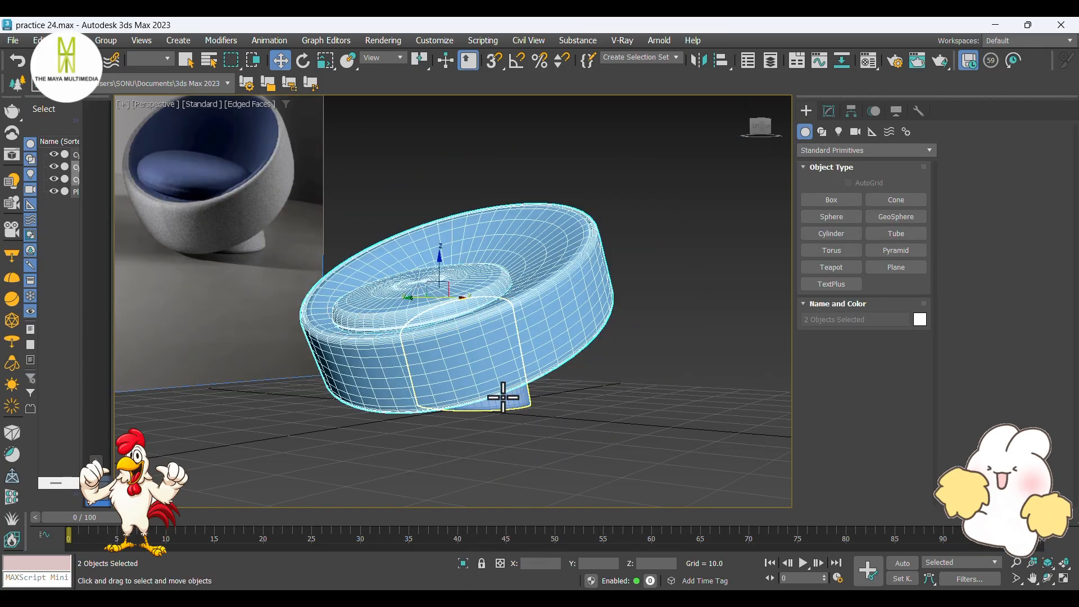
ctrl+click(503, 397)
click(462, 562)
Add a Material modifier to the seat cushion and set its material ID to 2
click(511, 272)
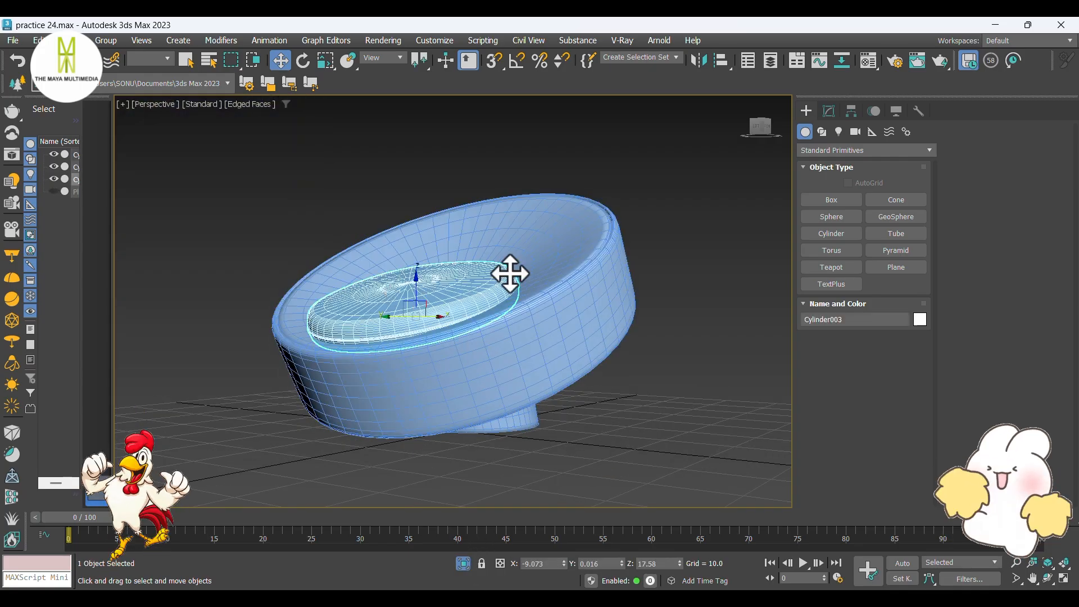
click(828, 110)
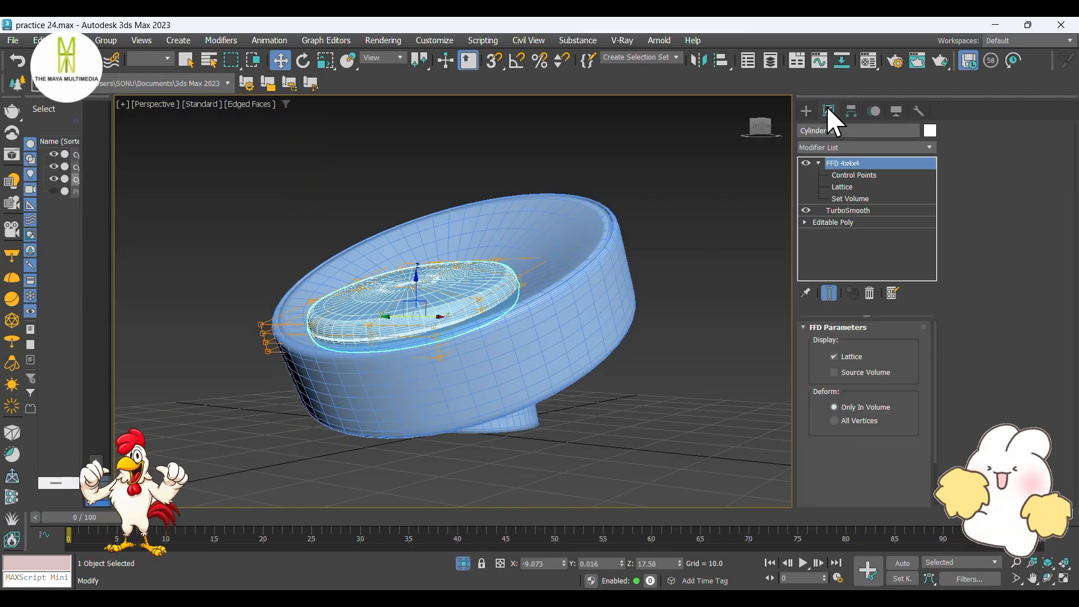
click(816, 147)
text(m)
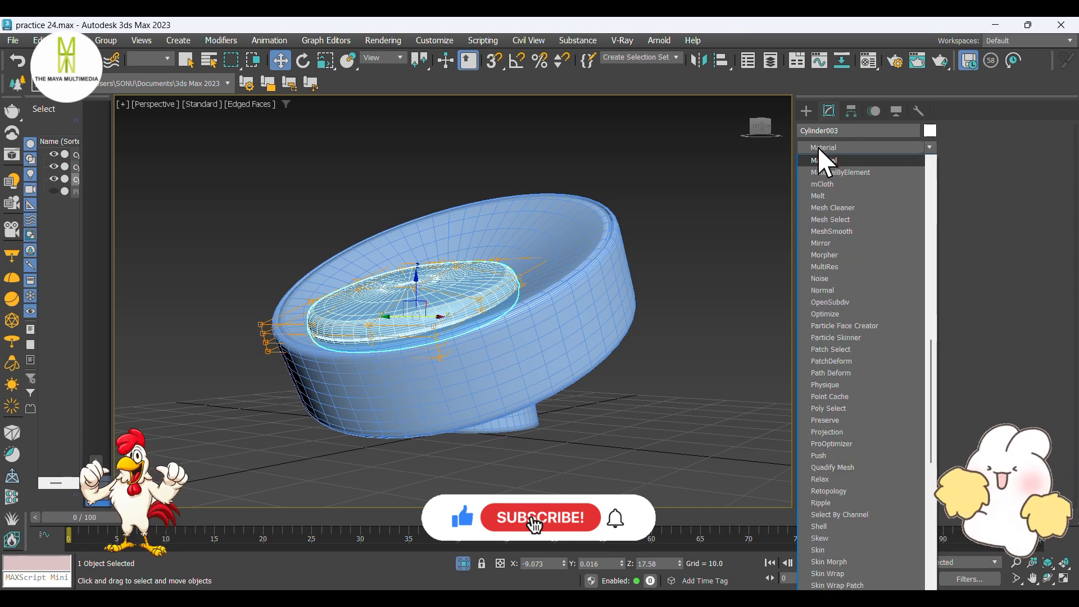
key(Return)
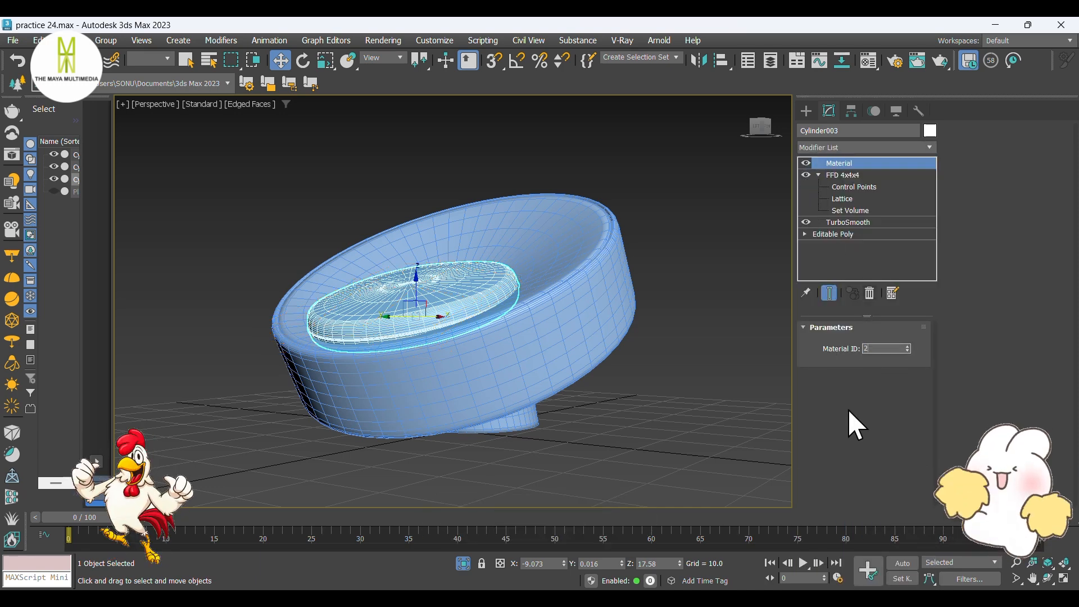
Add a Material modifier with material ID 1 to the chair's base
click(537, 425)
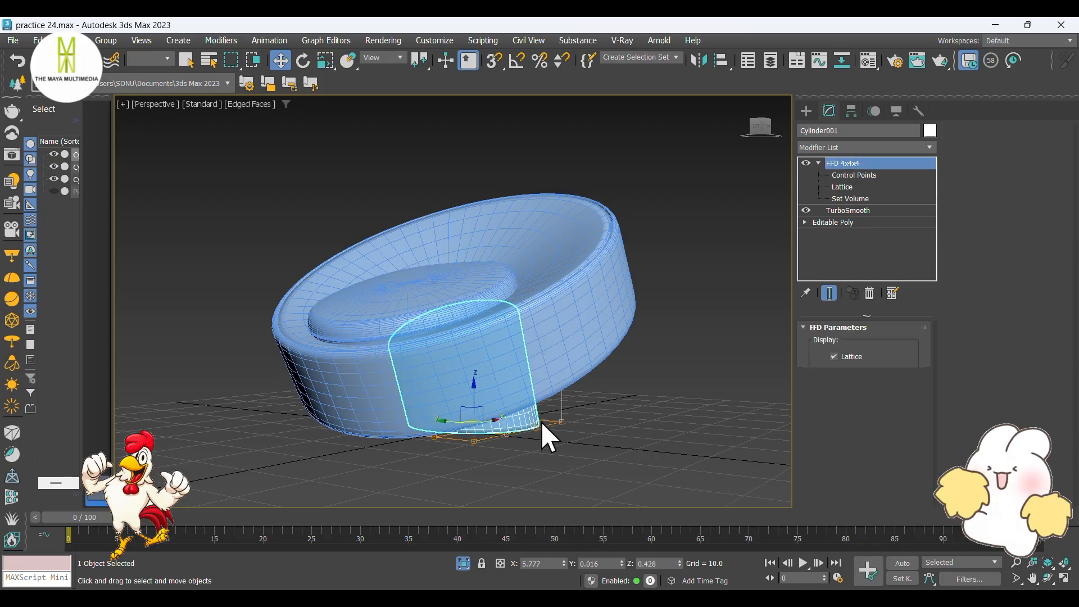
click(842, 147)
key(m)
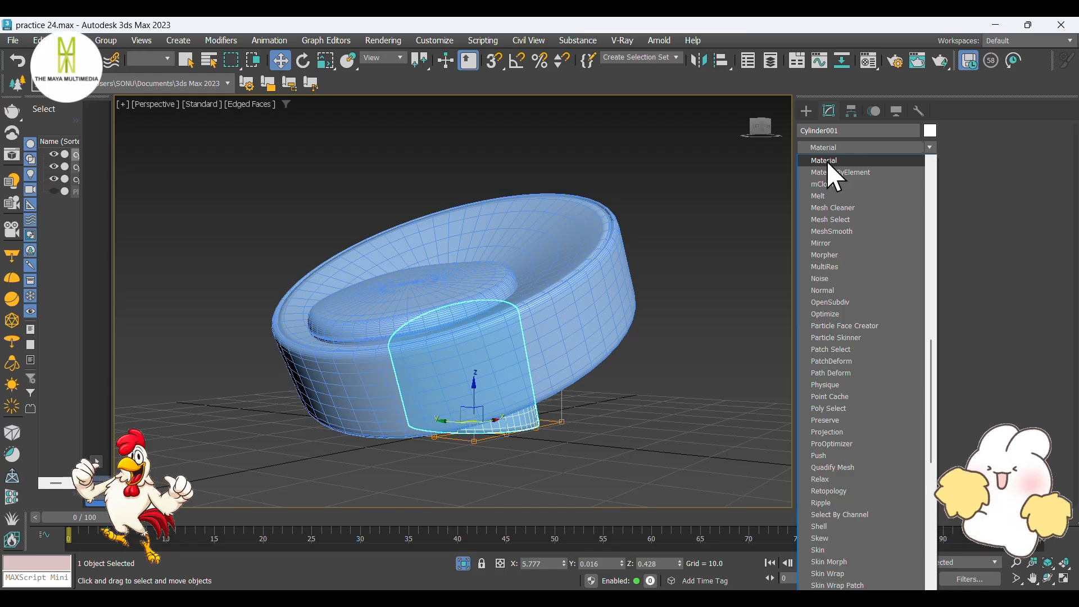
click(827, 161)
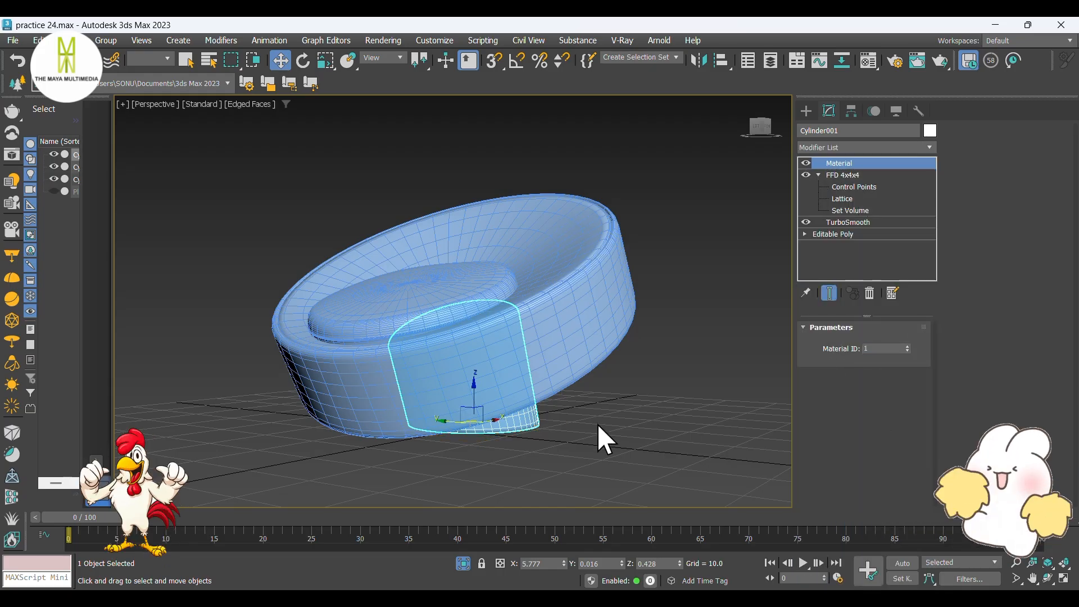
Select all of the base's Editable Poly polygons, isolate the base, and give the polygons material ID 1
click(844, 232)
key(ctrl+a)
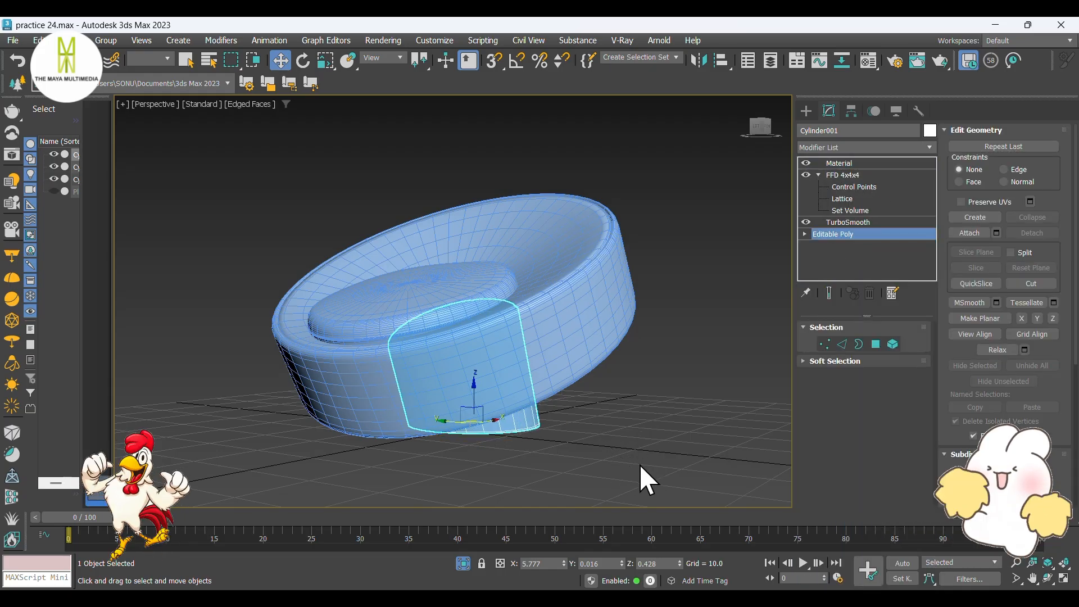
click(530, 429)
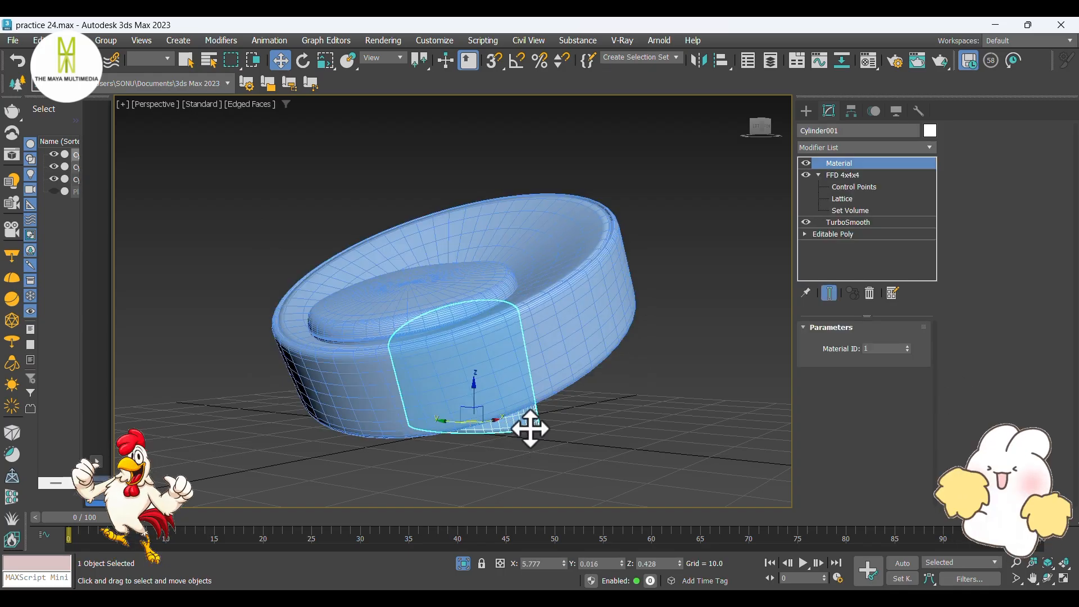
click(854, 233)
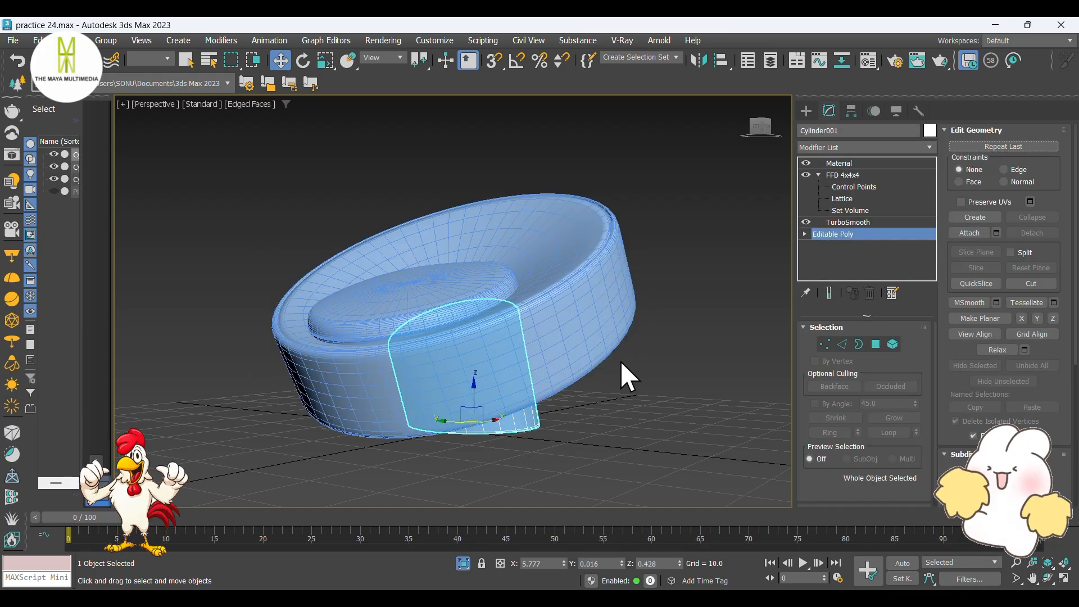
key(4)
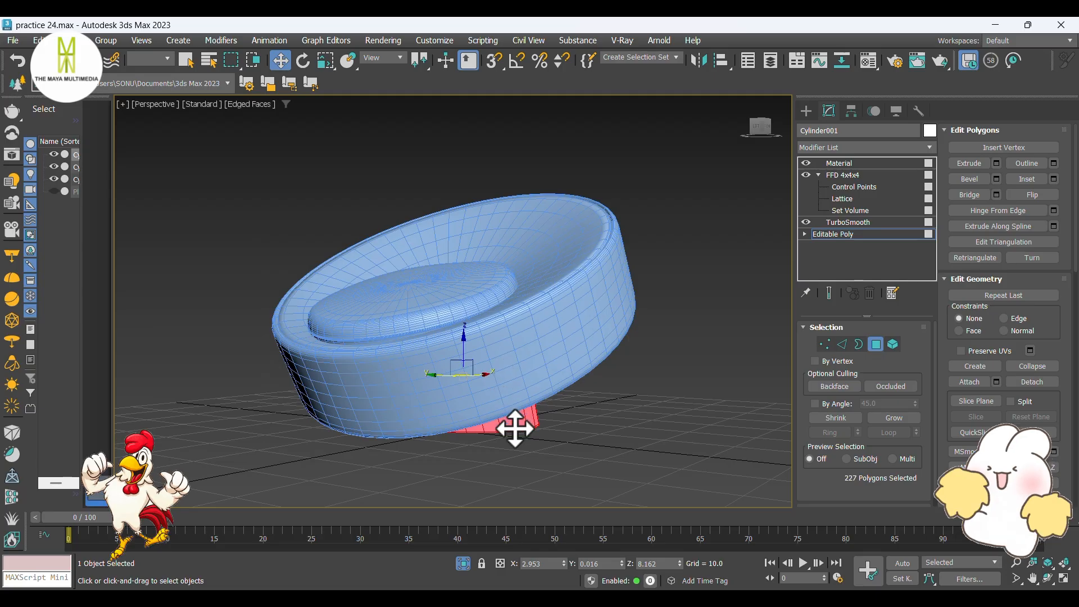
click(463, 562)
click(464, 562)
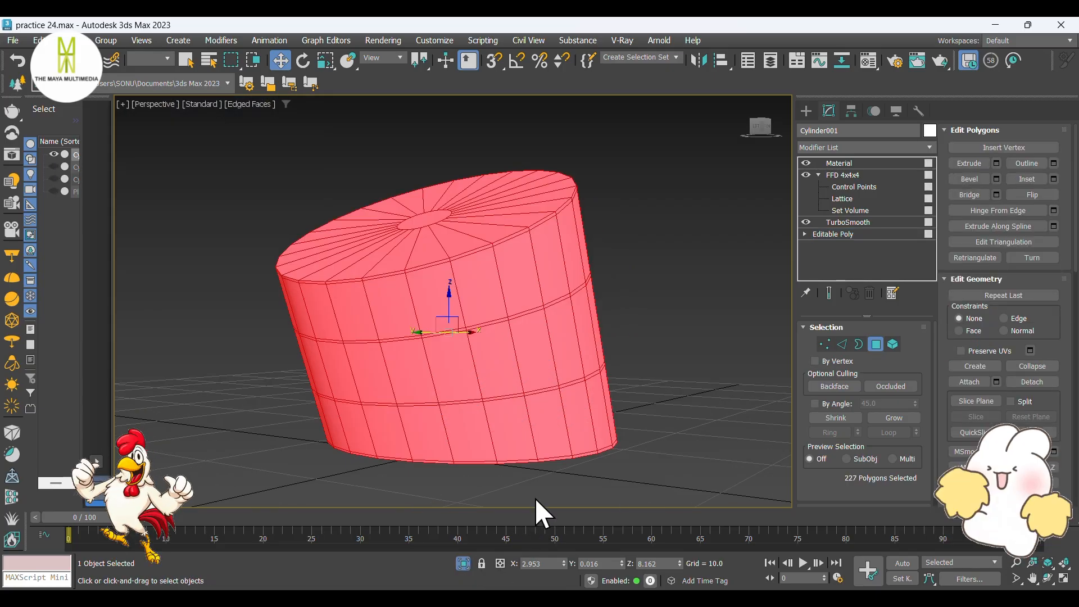
scroll(1018, 419, down, 5)
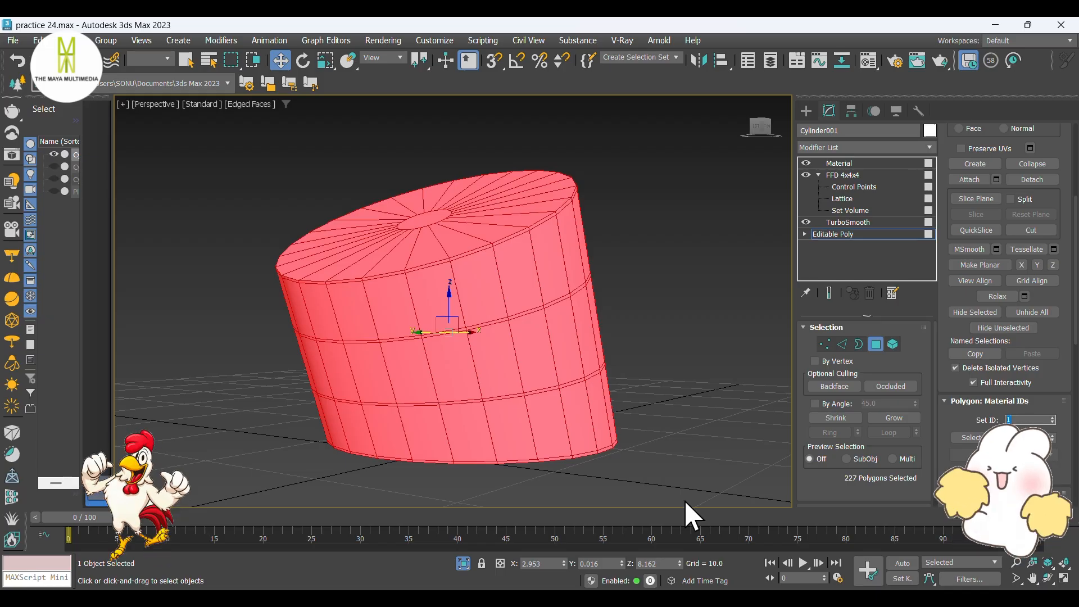
Leave the base's polygon editing and isolation, and isolate the shell, cushion and base together without the reference image
click(463, 562)
click(805, 110)
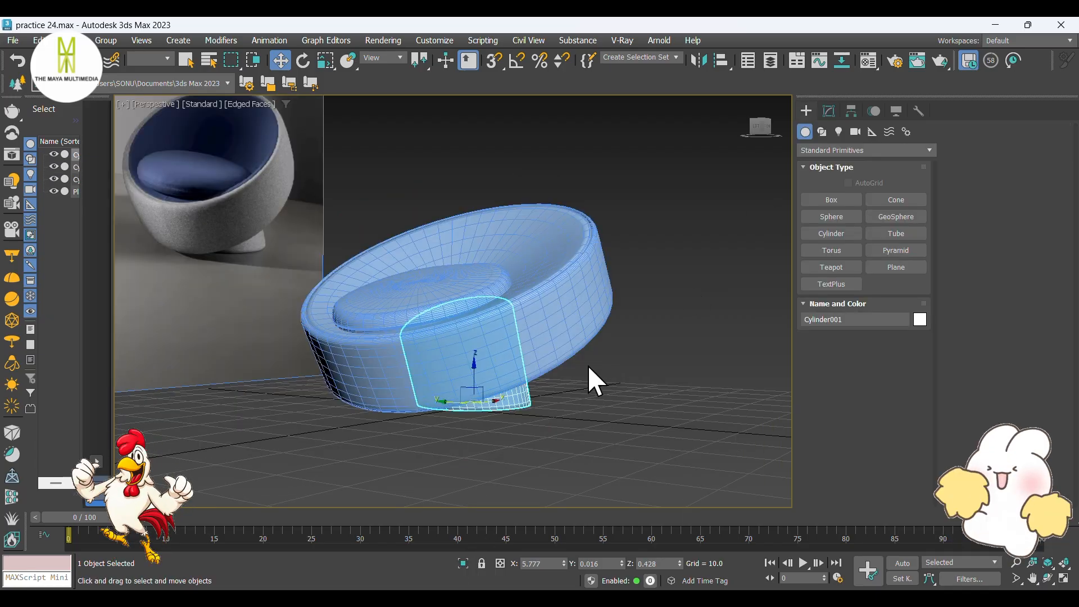
key(ctrl+a)
click(463, 562)
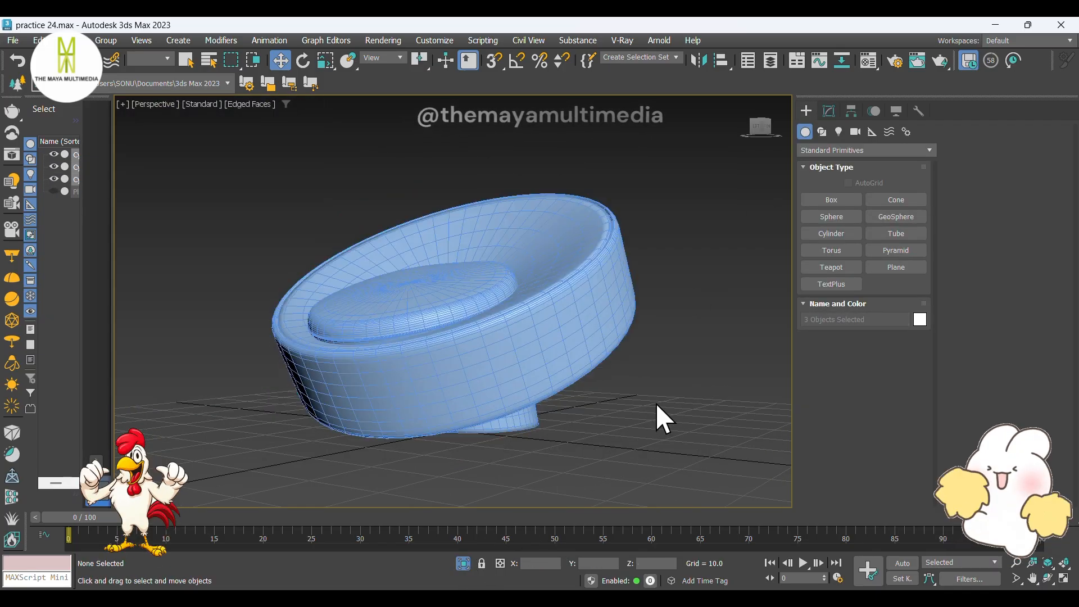
Assign material ID 2 to all of the seat cushion's Editable Poly polygons, leave polygon editing and clear the selection
click(433, 296)
click(828, 111)
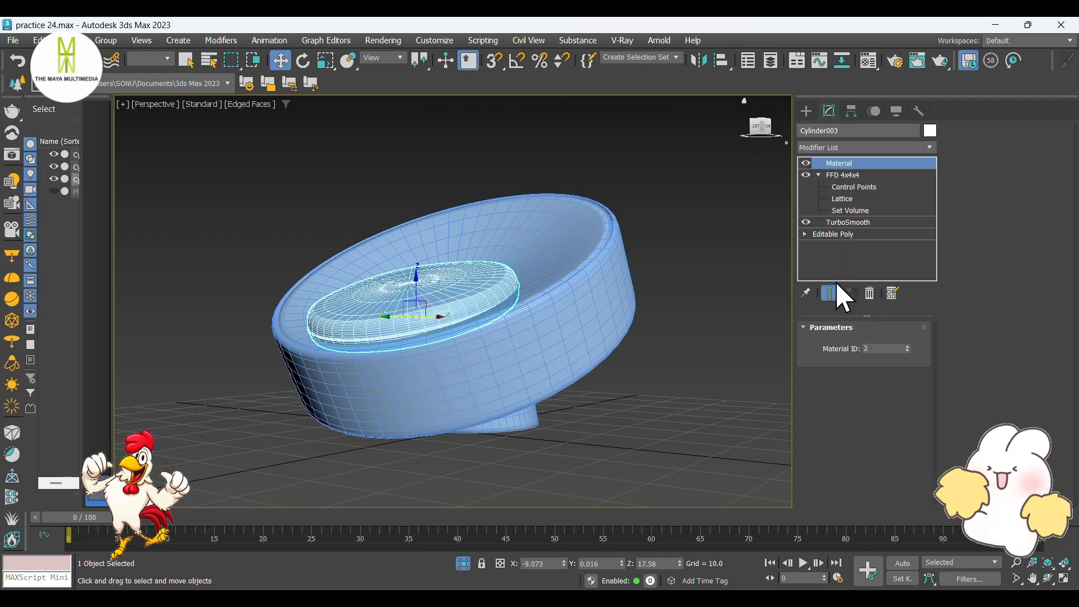
click(833, 234)
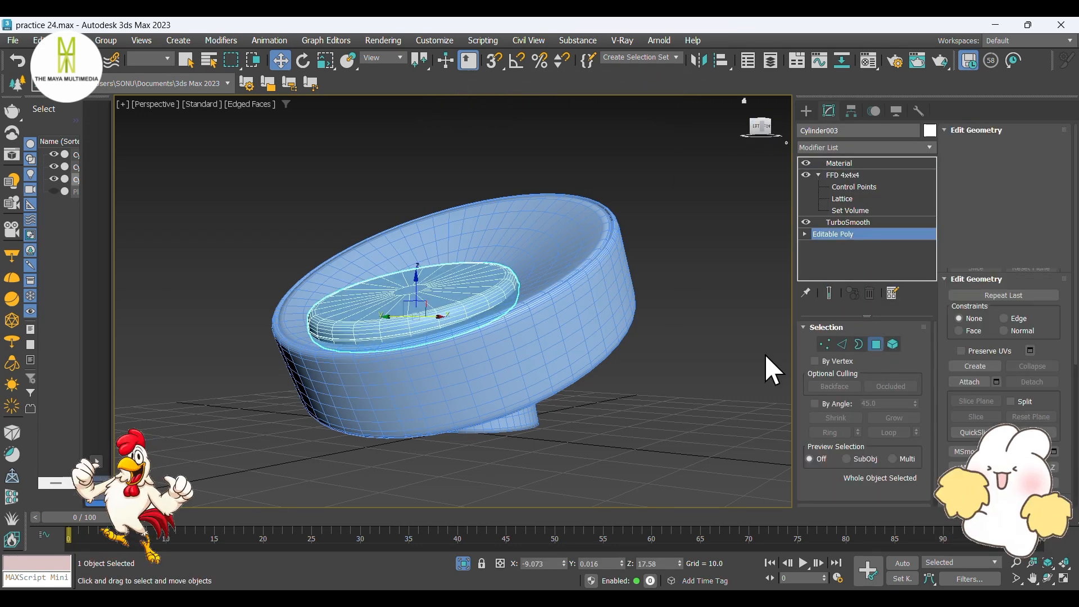
drag(651, 468, 227, 194)
scroll(1034, 354, down, 5)
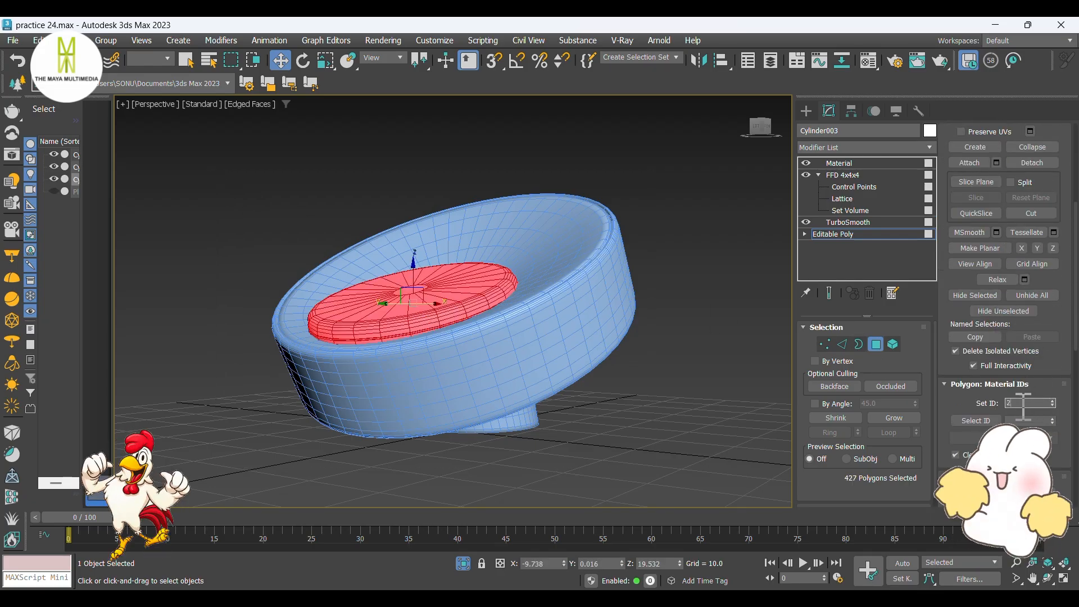
click(803, 111)
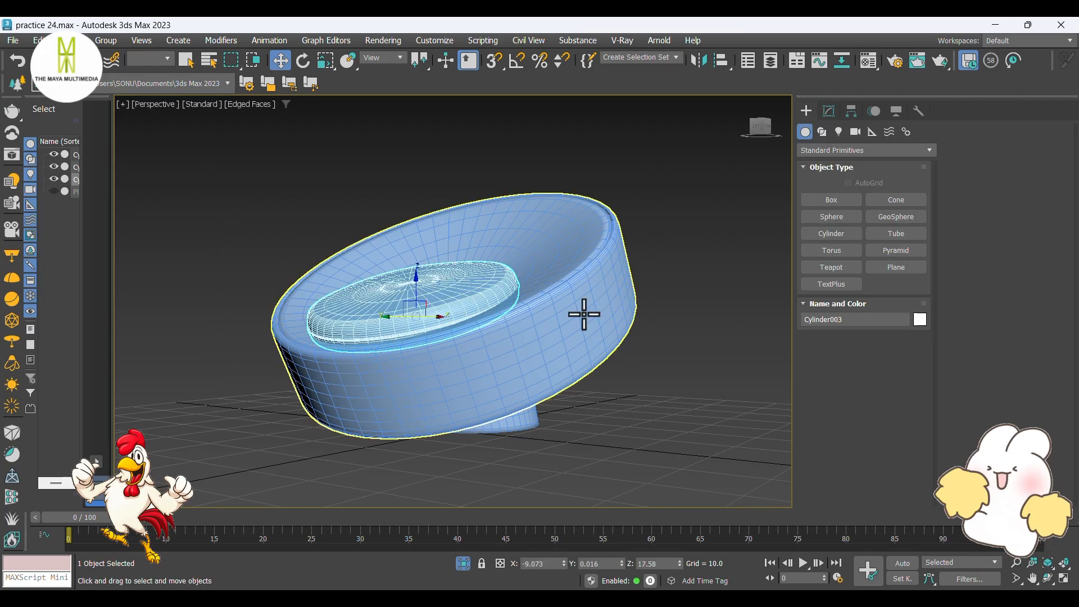
click(639, 346)
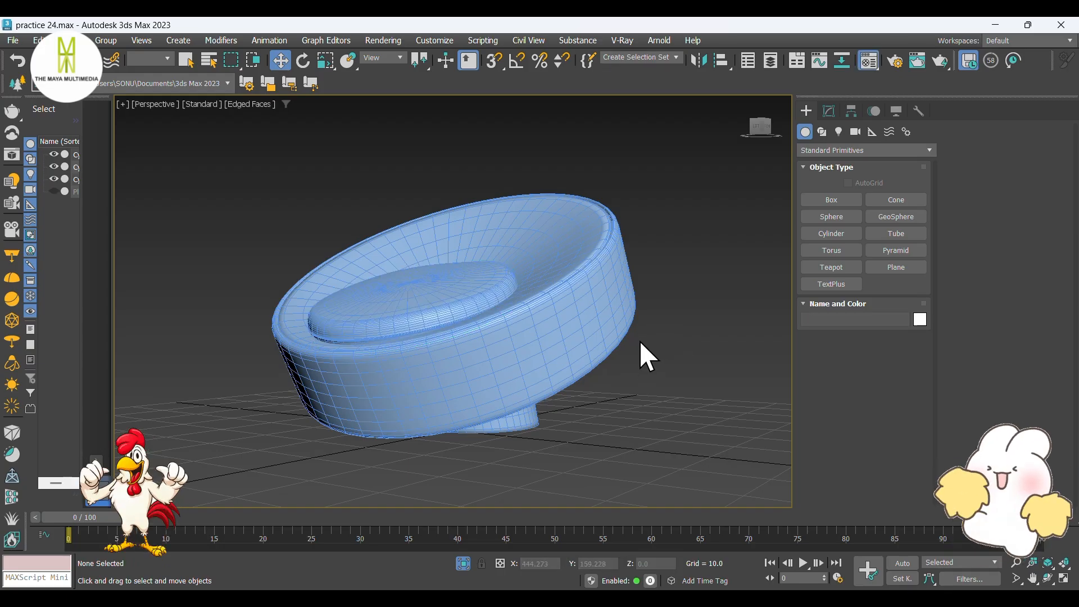
Open the Material Editor and change the first sample material to Multi/Sub-Object, discarding the old material
key(m)
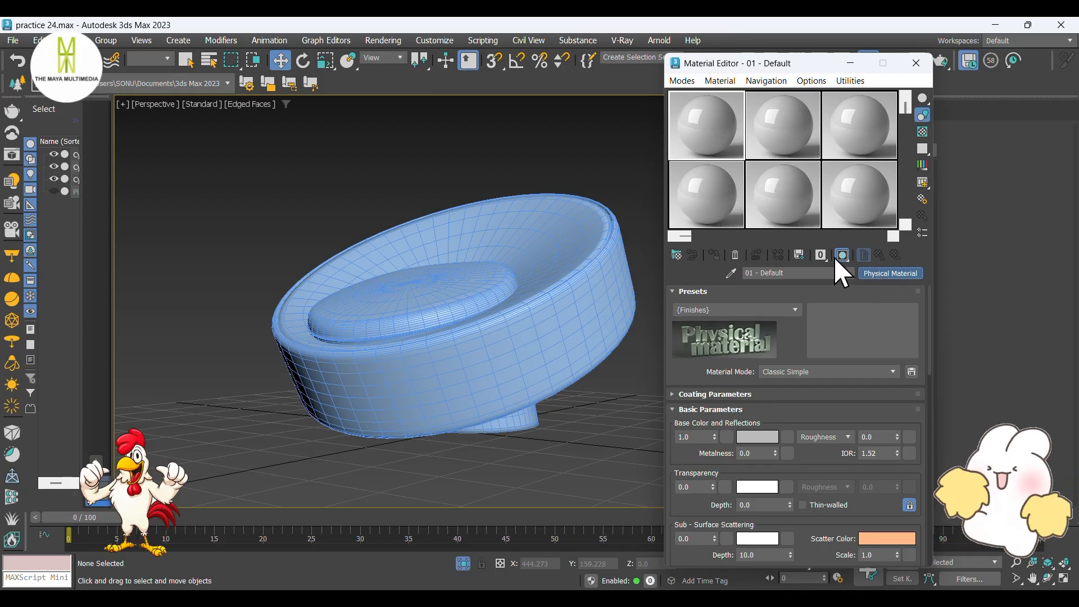
click(837, 256)
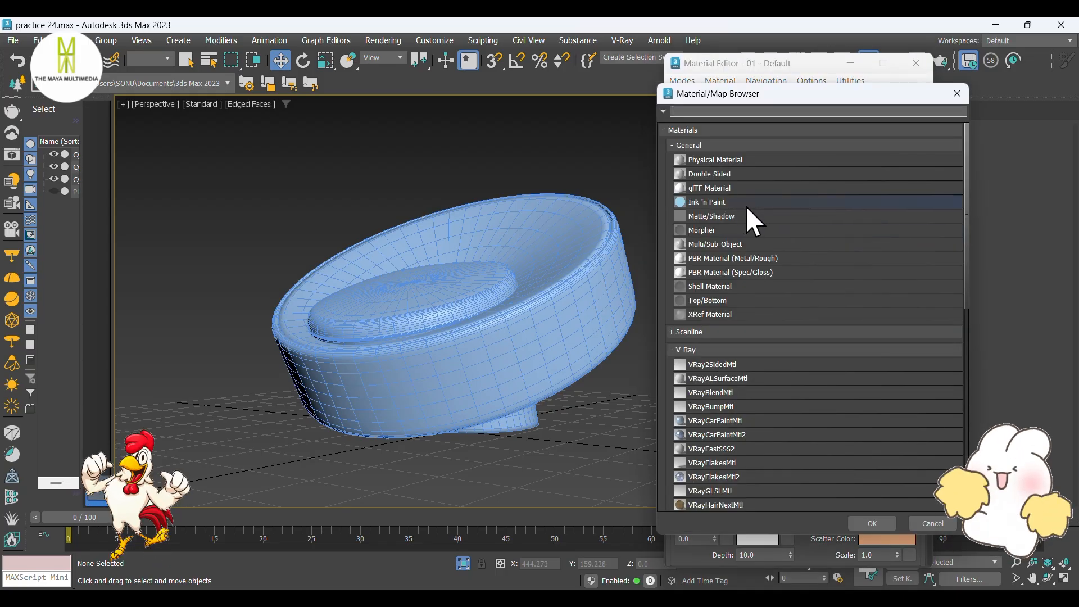
click(732, 245)
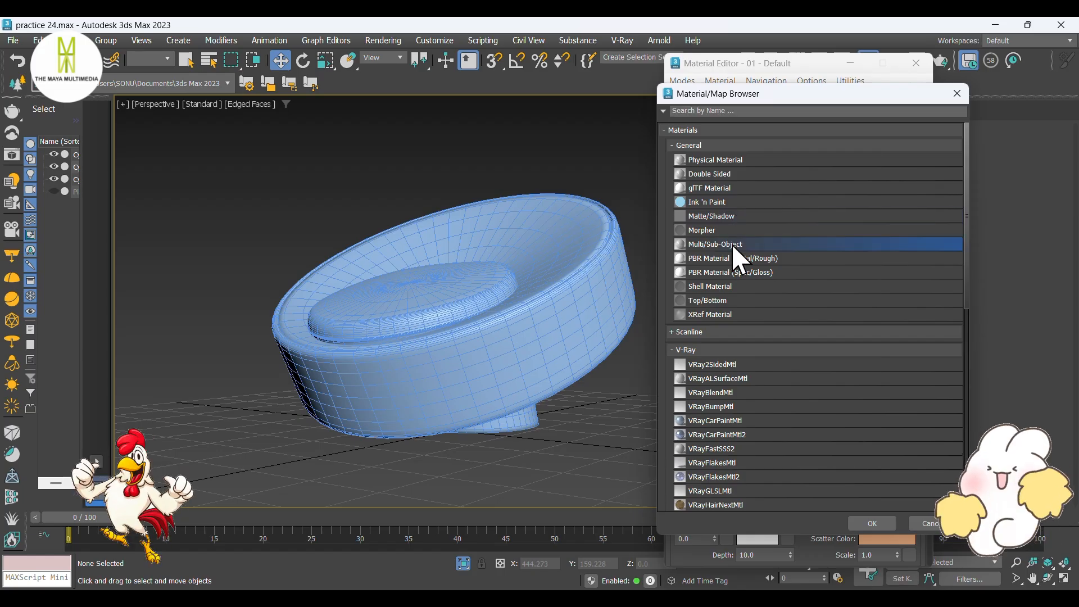
click(855, 523)
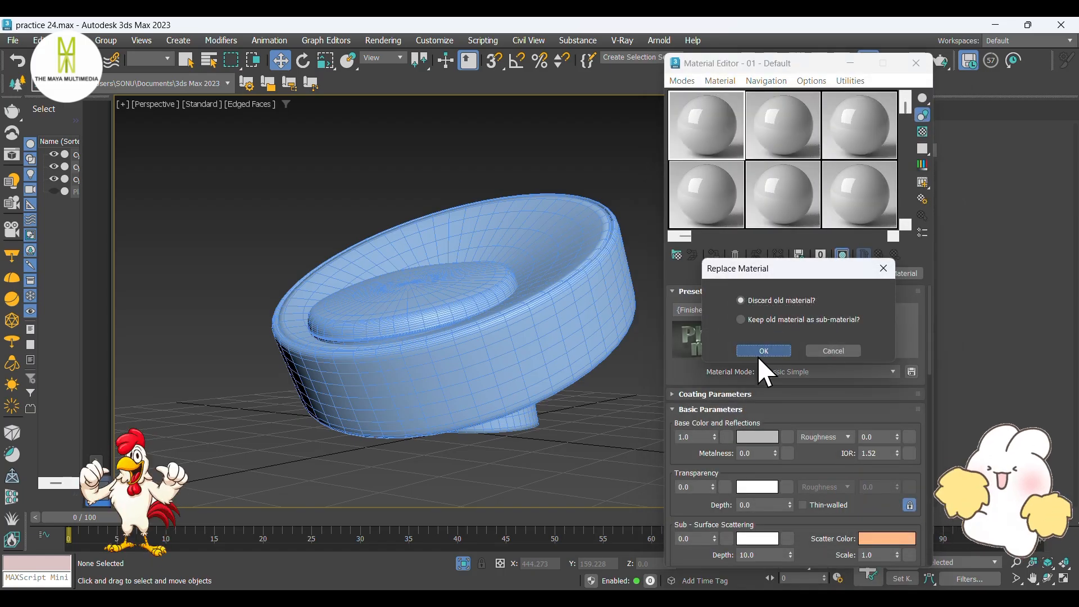
click(763, 351)
Create a VRayMtl in the Multi/Sub-Object material's first sub-material slot
click(787, 360)
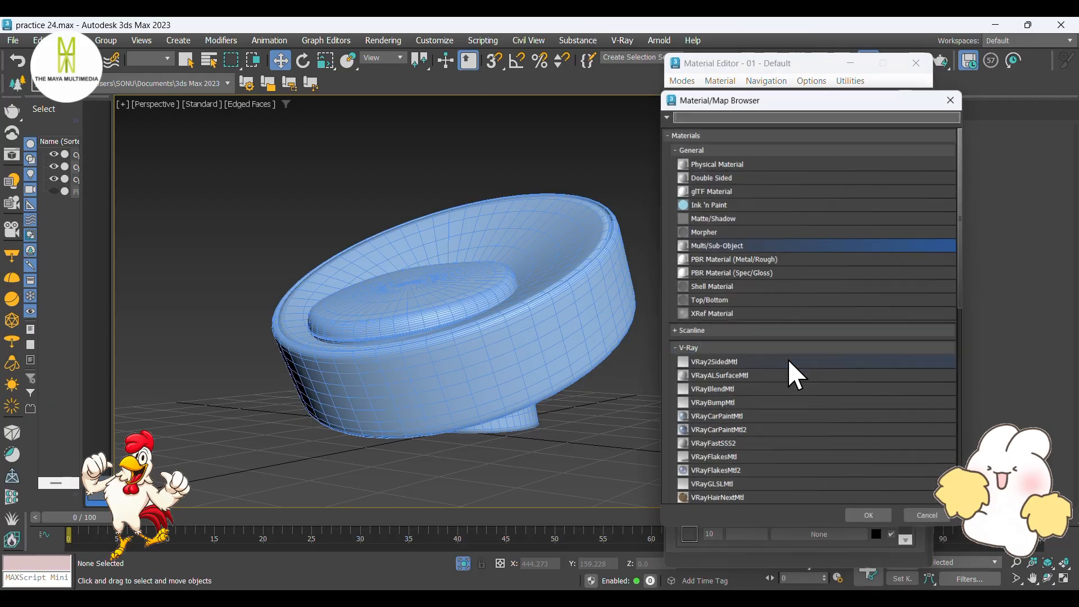
scroll(744, 337, down, 3)
click(733, 467)
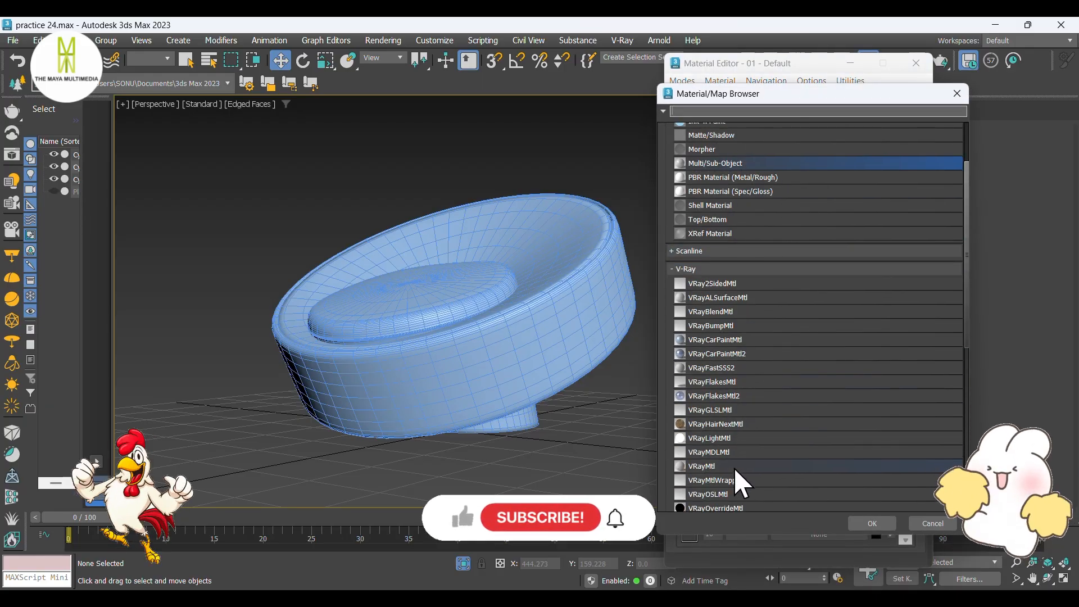
click(871, 524)
click(786, 360)
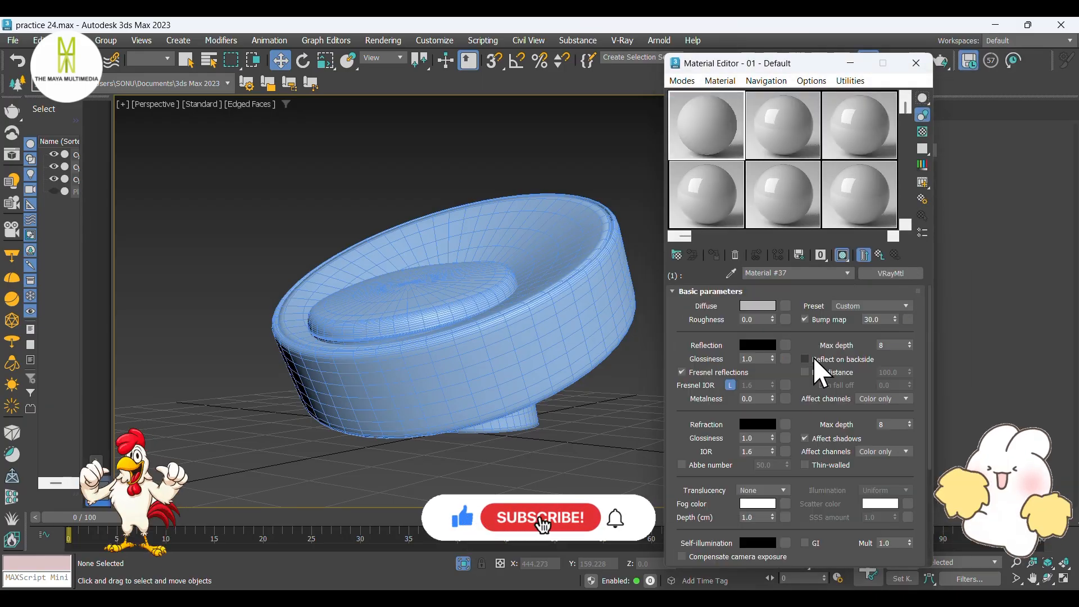
Load rough_linen_diff_4k from the rough_linen_4k textures folder as the VRayMtl's diffuse bitmap, and return to the VRayMtl's parameters
click(785, 306)
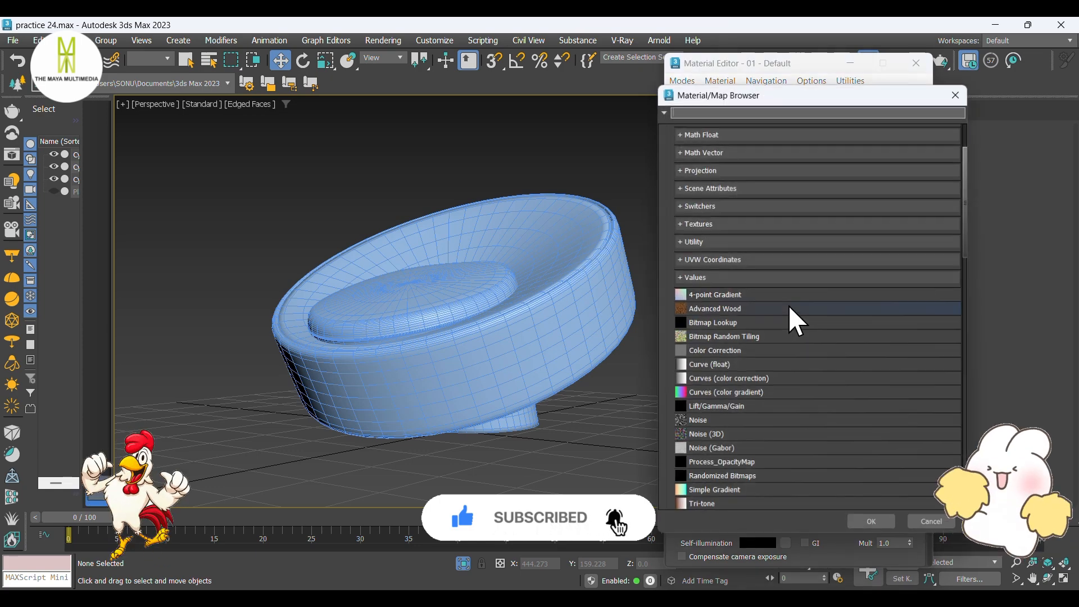
scroll(751, 393, down, 3)
click(744, 461)
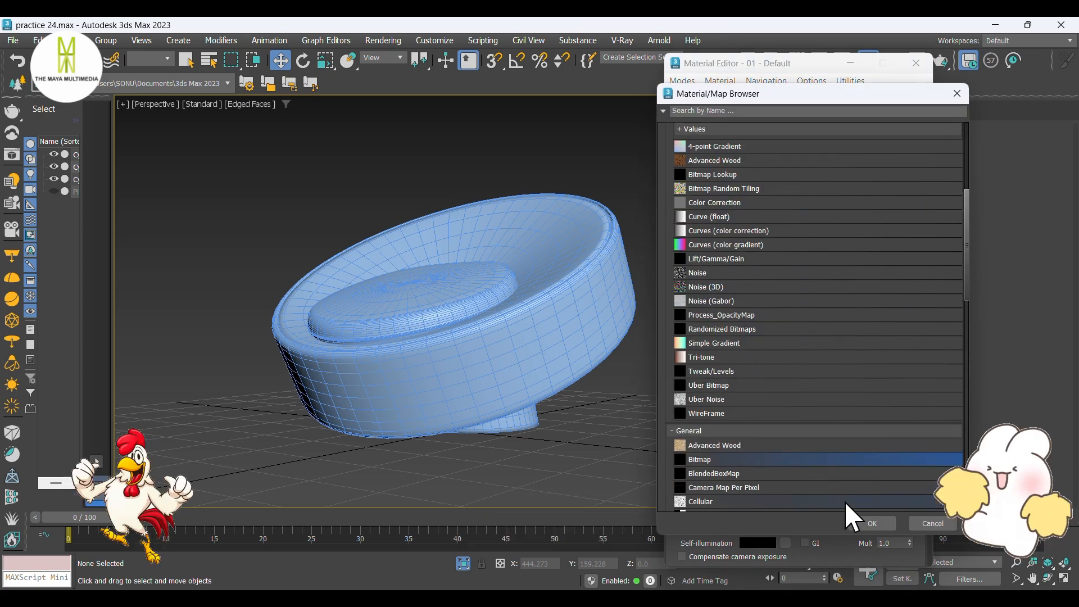
click(865, 524)
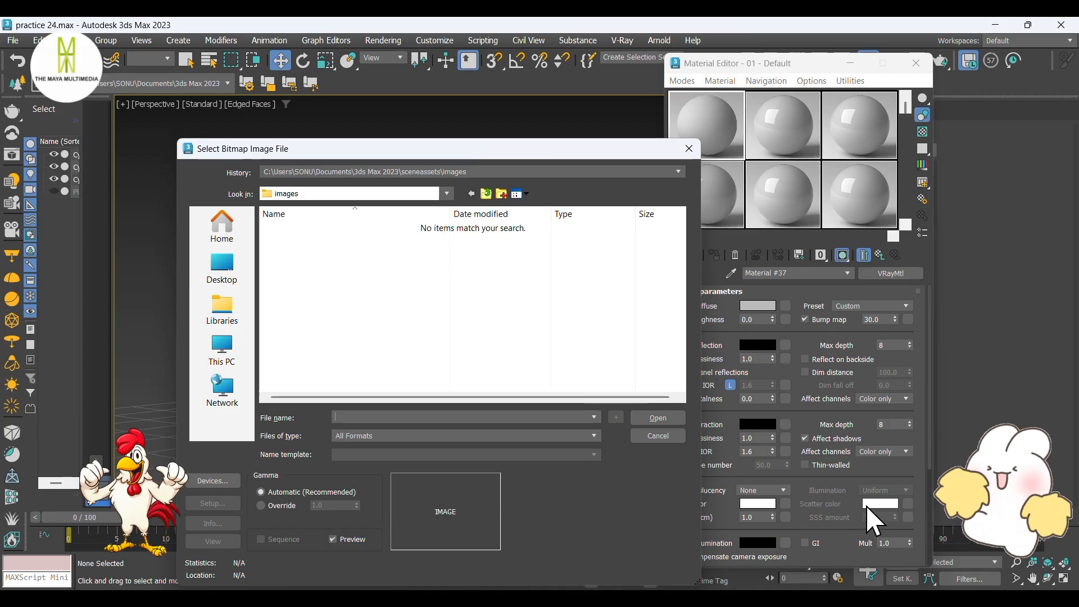
double_click(325, 304)
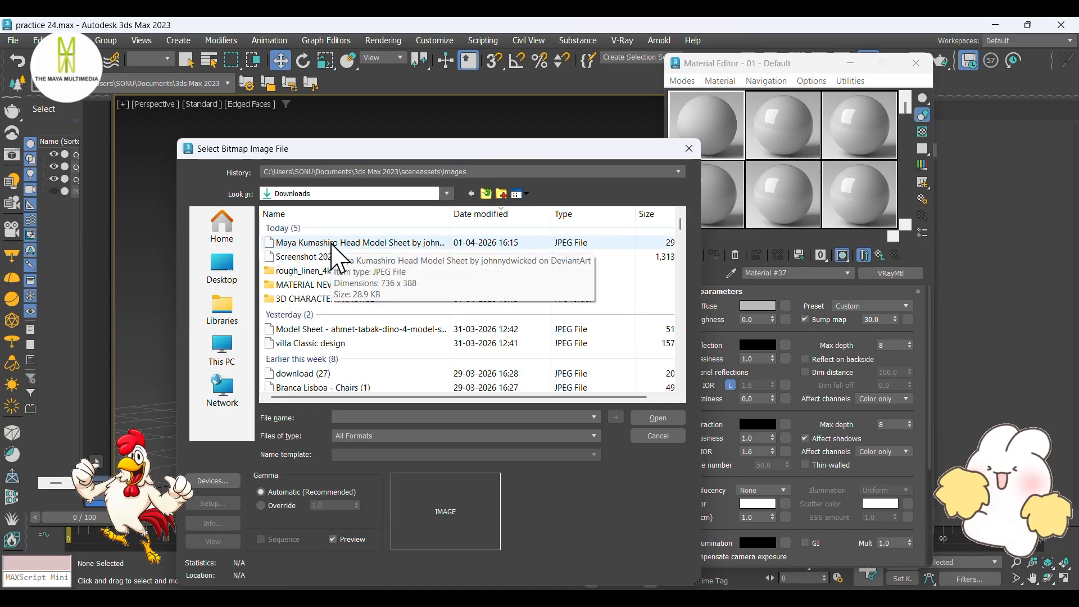
double_click(302, 272)
double_click(317, 243)
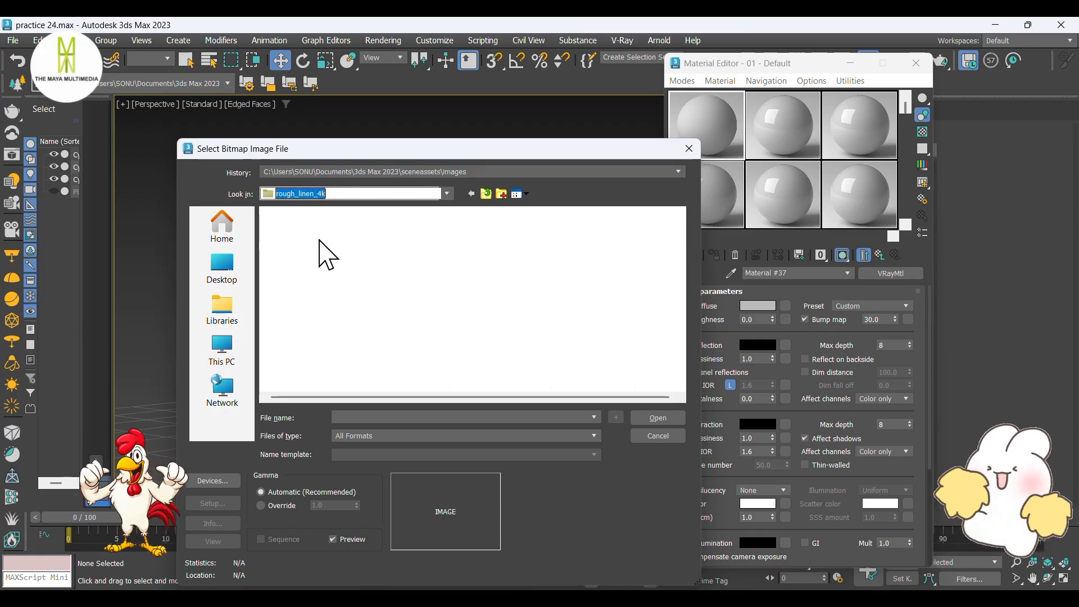
click(336, 272)
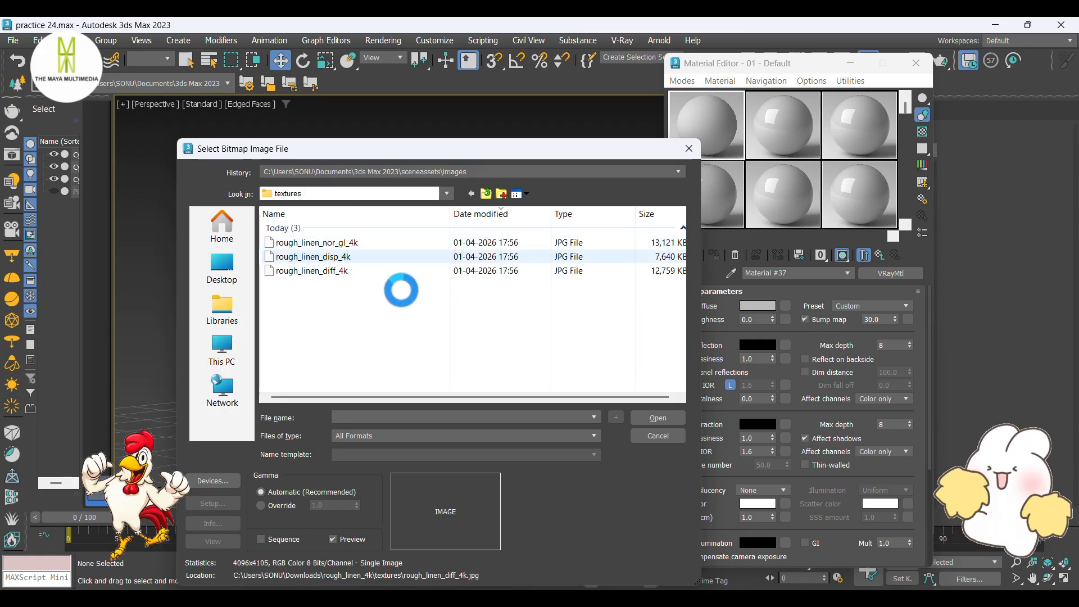
click(652, 417)
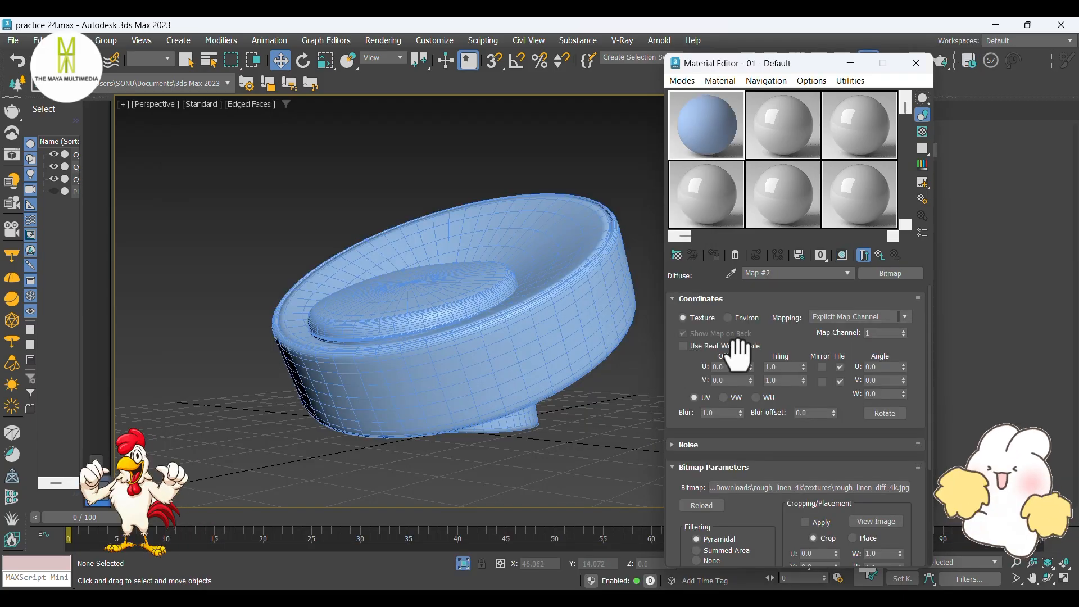
click(879, 255)
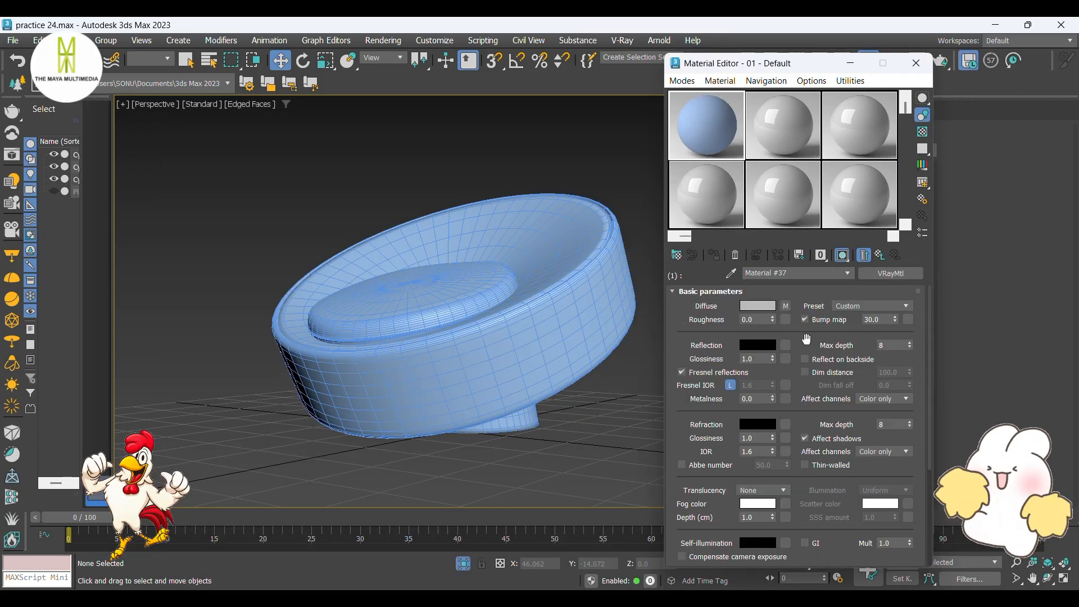
Set the VRayMtl's reflection colour to white and glossiness to 0.45, and unlock its Fresnel IOR
click(756, 346)
drag(557, 260, 558, 316)
click(678, 324)
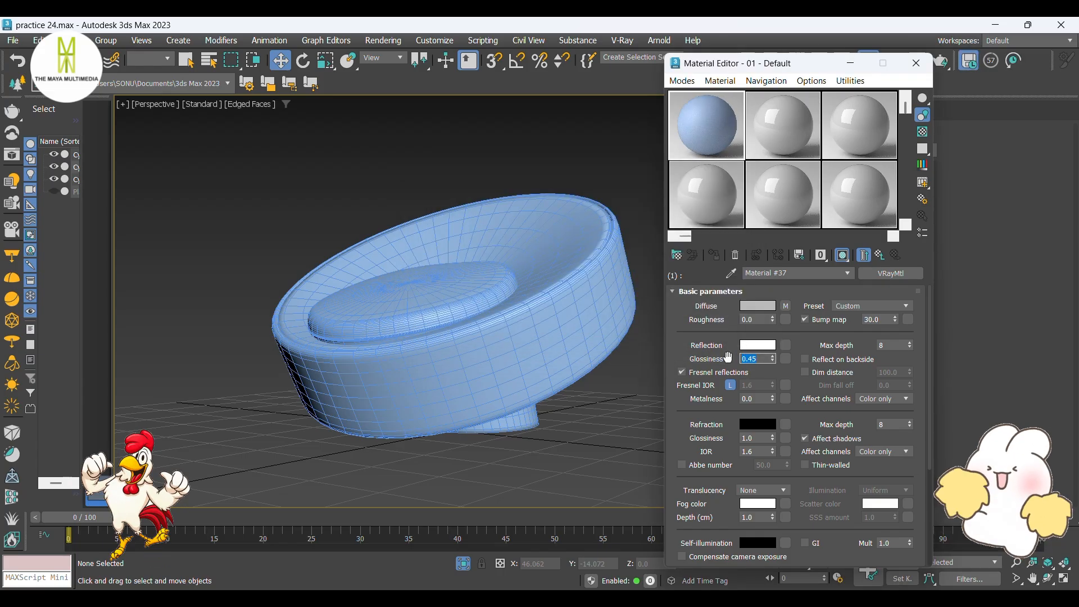
click(730, 385)
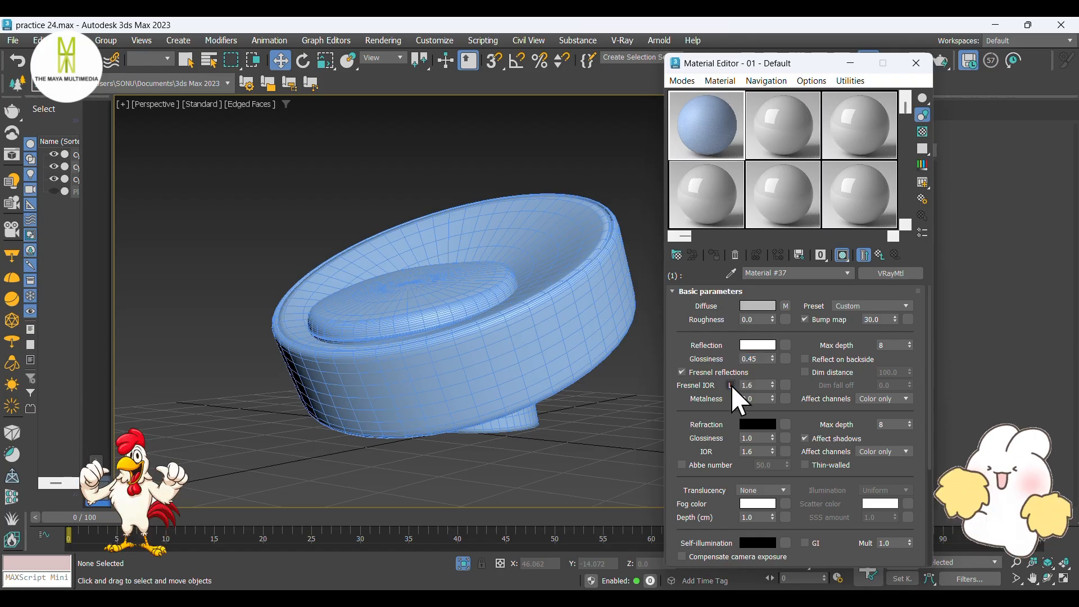
Add a VRayNormalMap to the VRayMtl's bump map slot
click(908, 319)
scroll(757, 390, down, 10)
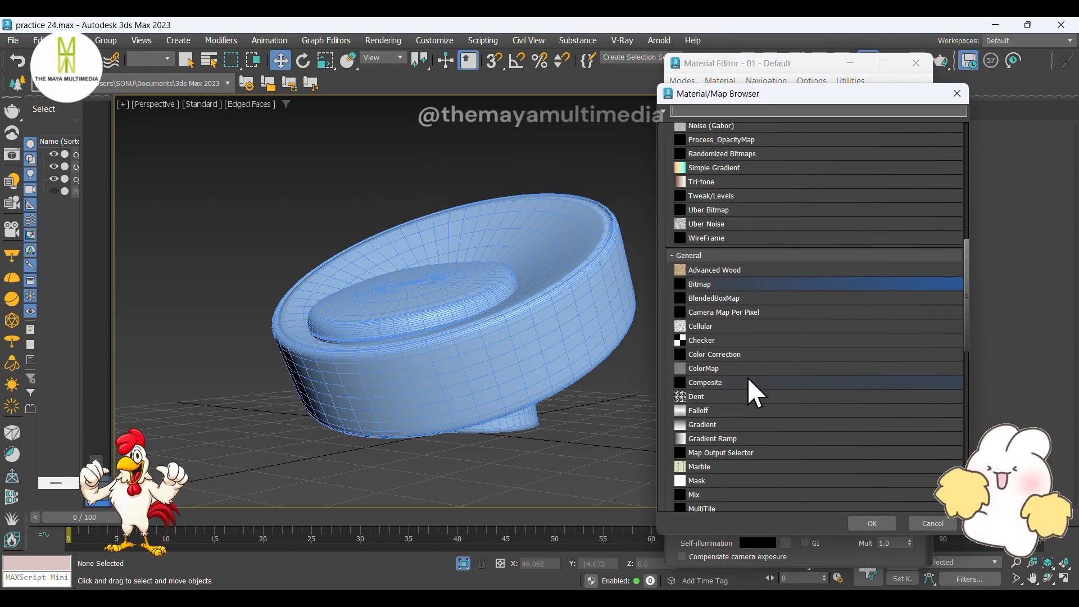
scroll(746, 376, down, 5)
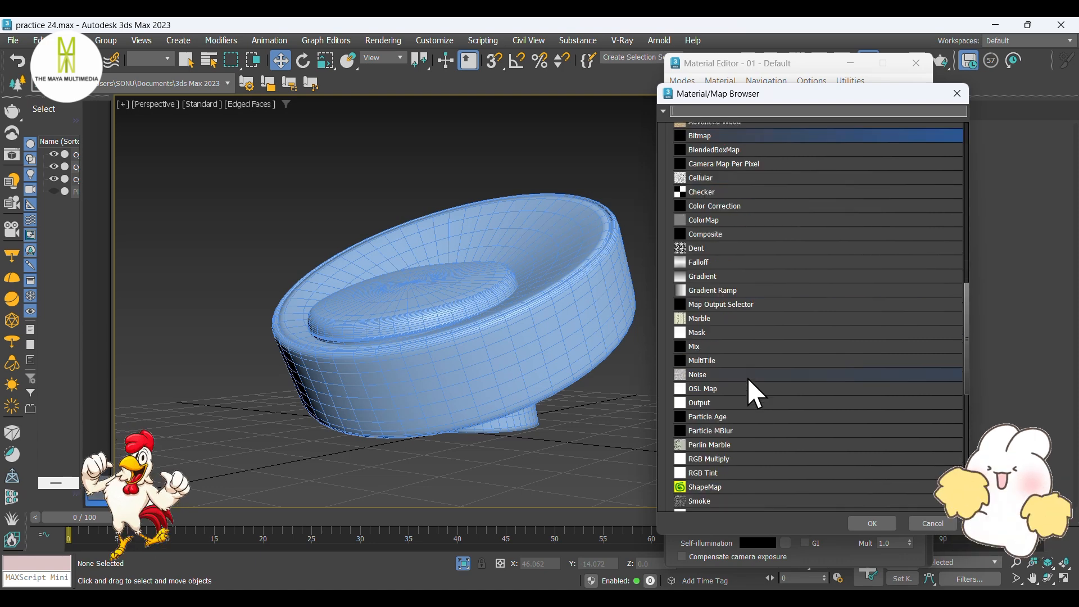
scroll(748, 382, down, 8)
click(682, 390)
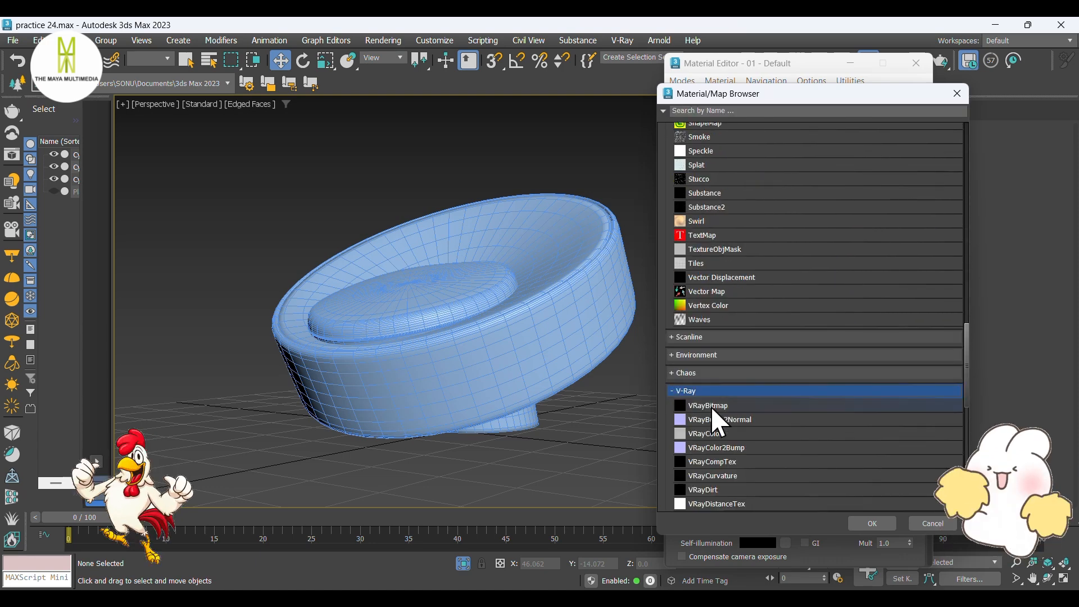
scroll(719, 438, down, 5)
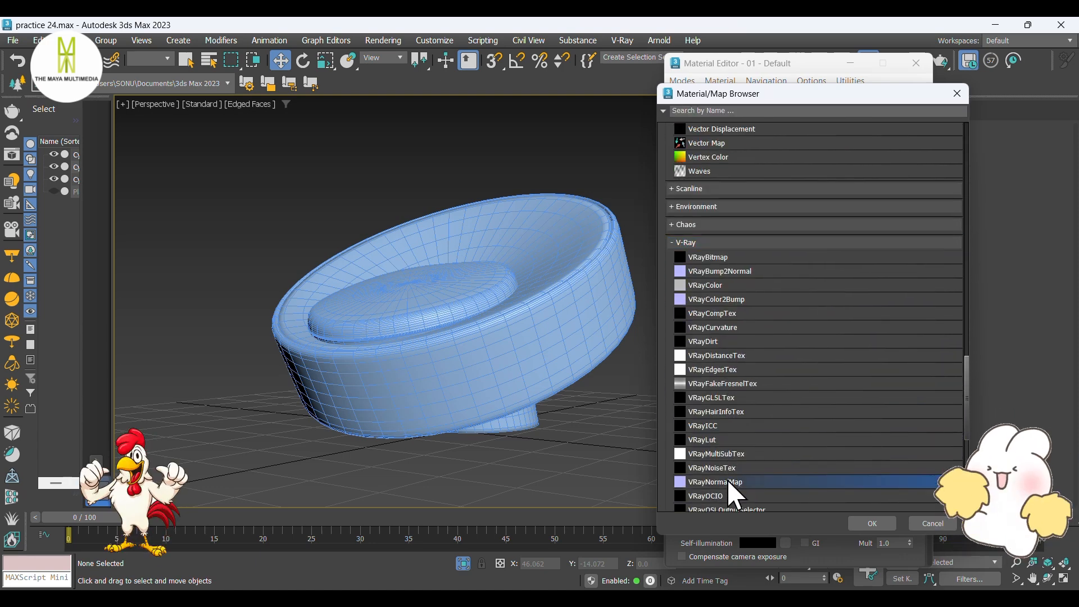
click(872, 525)
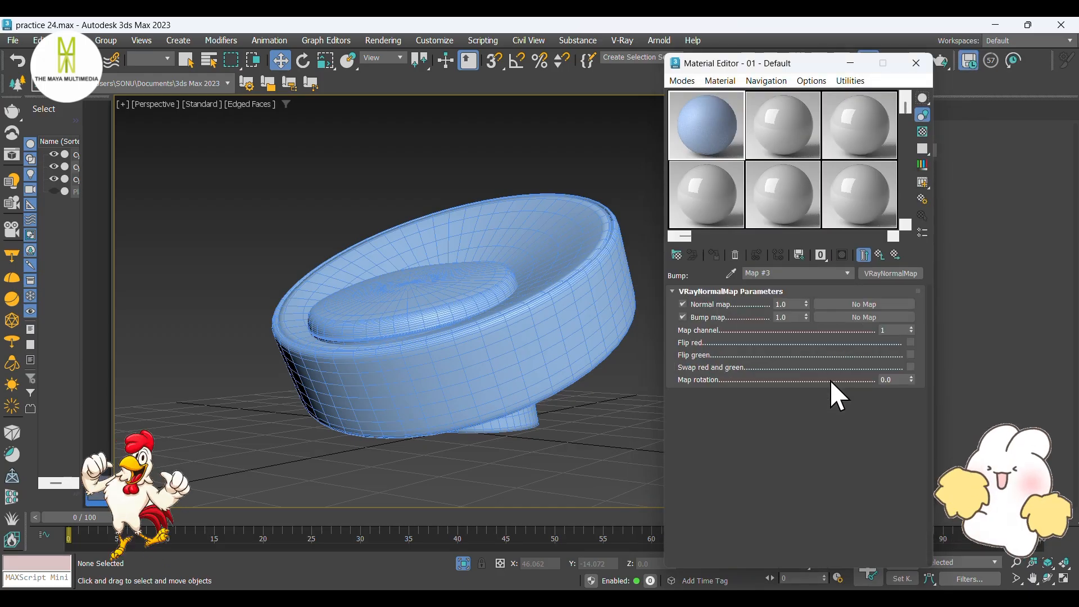
Load rough_linen_nor_gl_4k as the VRayNormalMap's normal map bitmap and return to the VRayNormalMap parameters
click(875, 306)
scroll(786, 324, up, 10)
scroll(749, 285, up, 7)
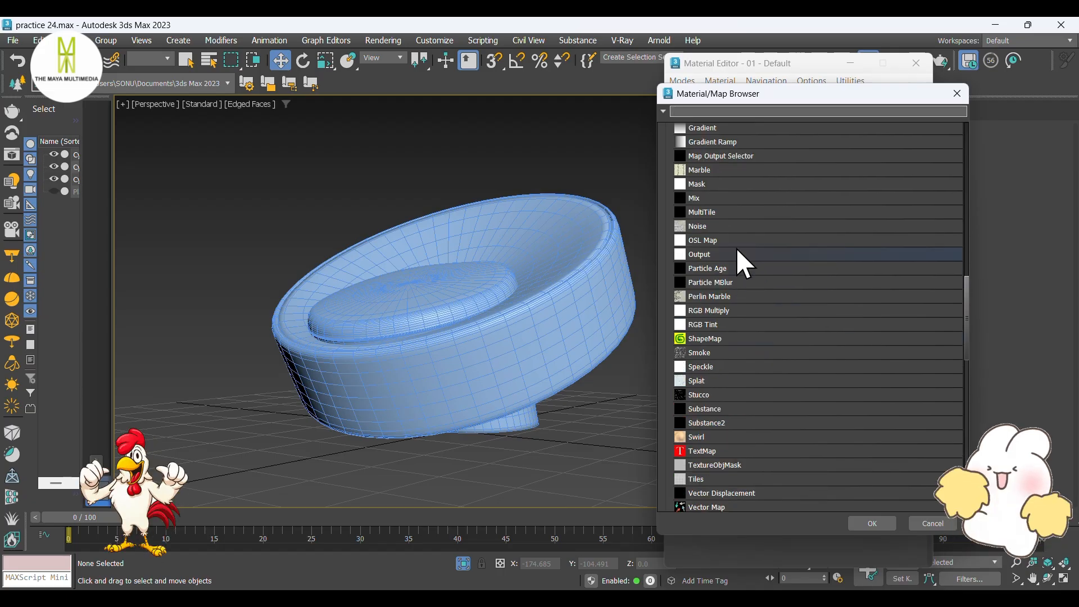
click(736, 189)
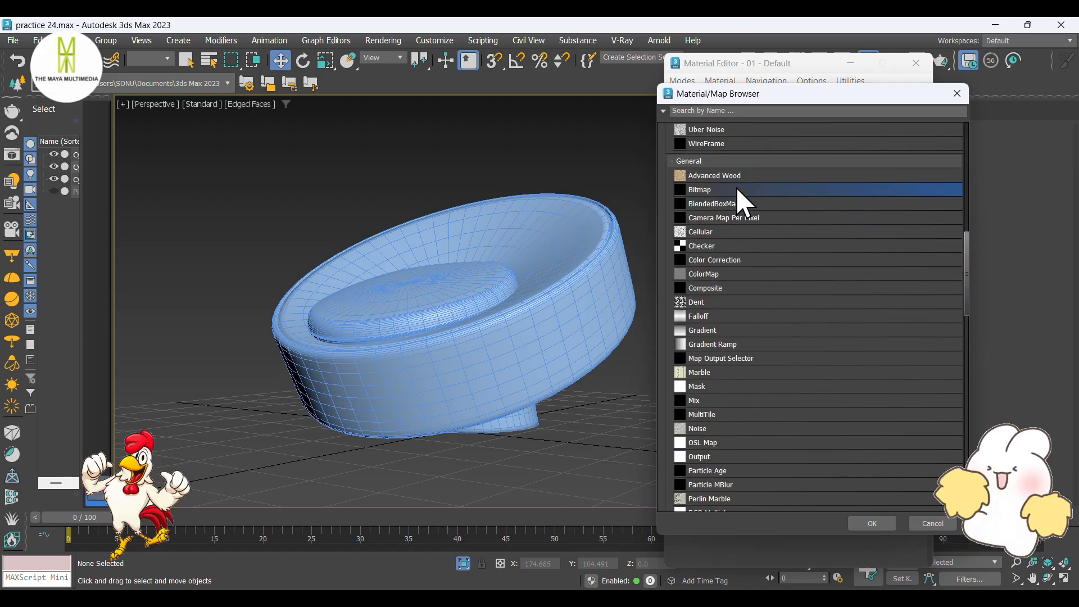
click(875, 519)
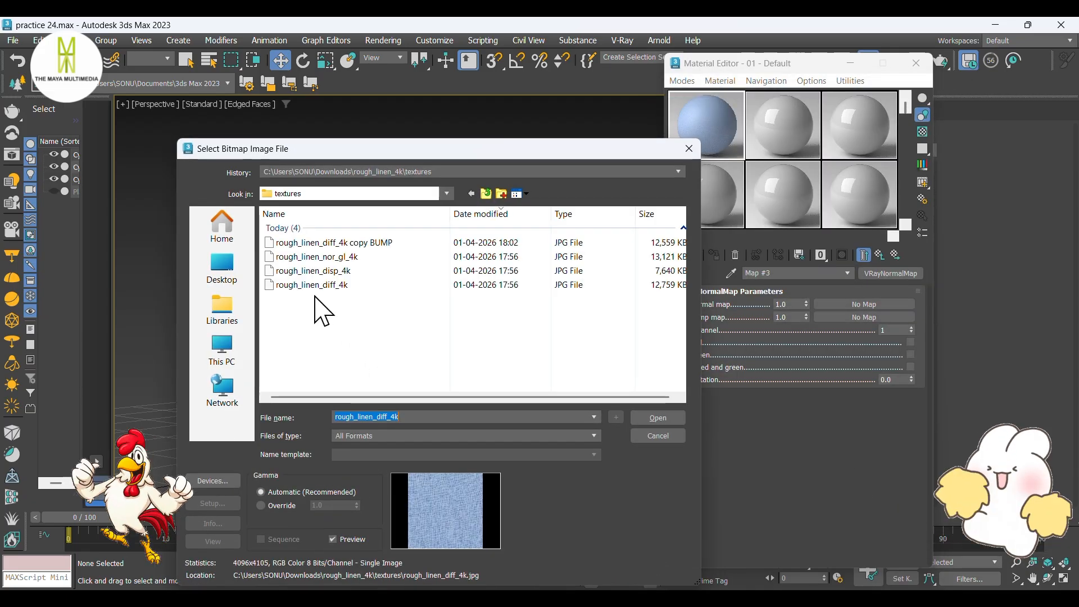
click(337, 257)
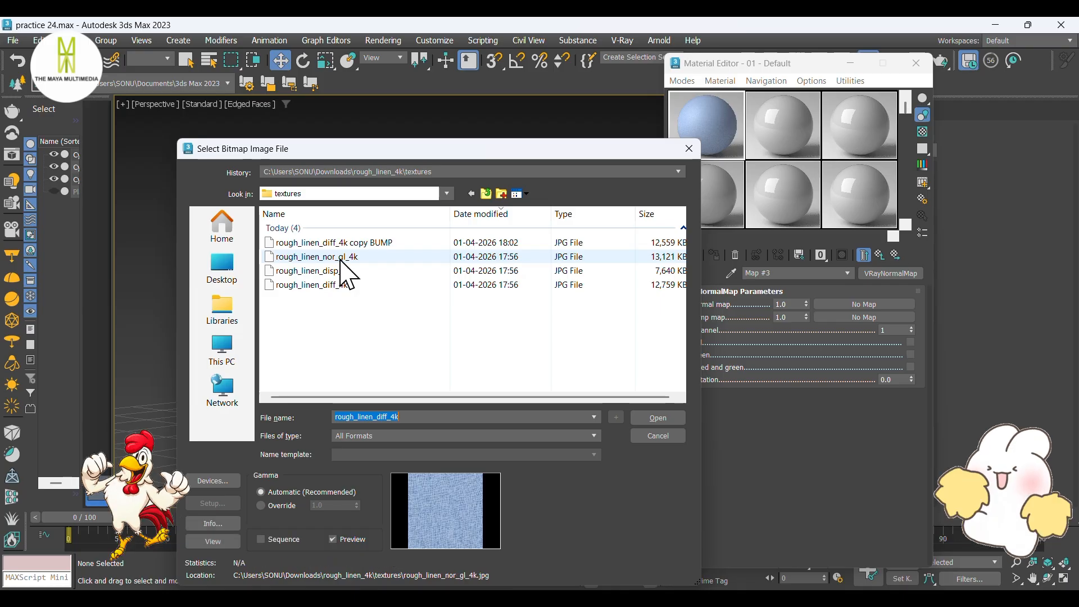
click(657, 418)
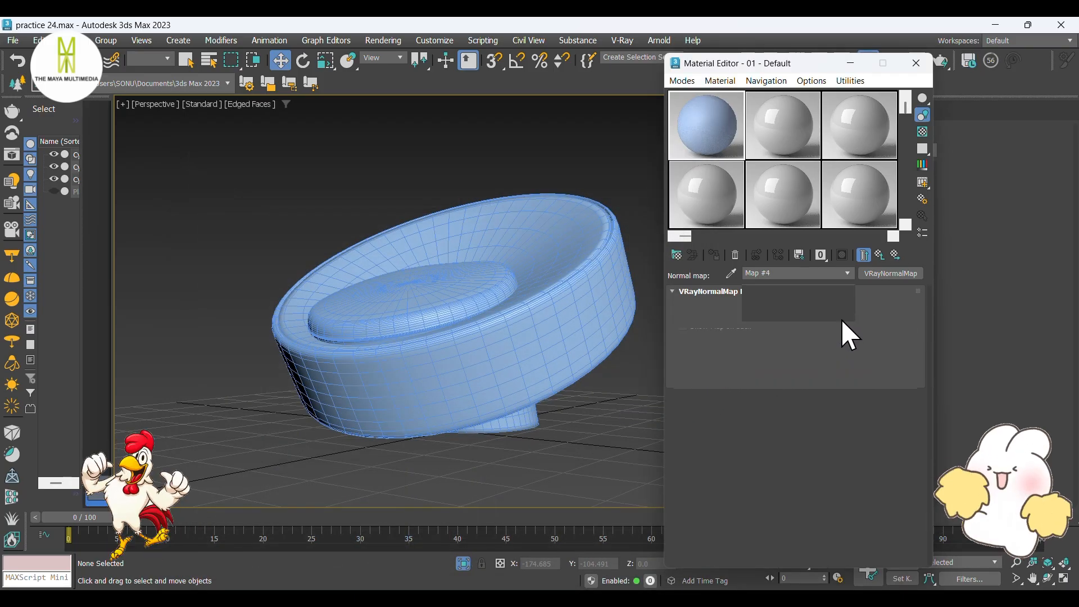
click(880, 255)
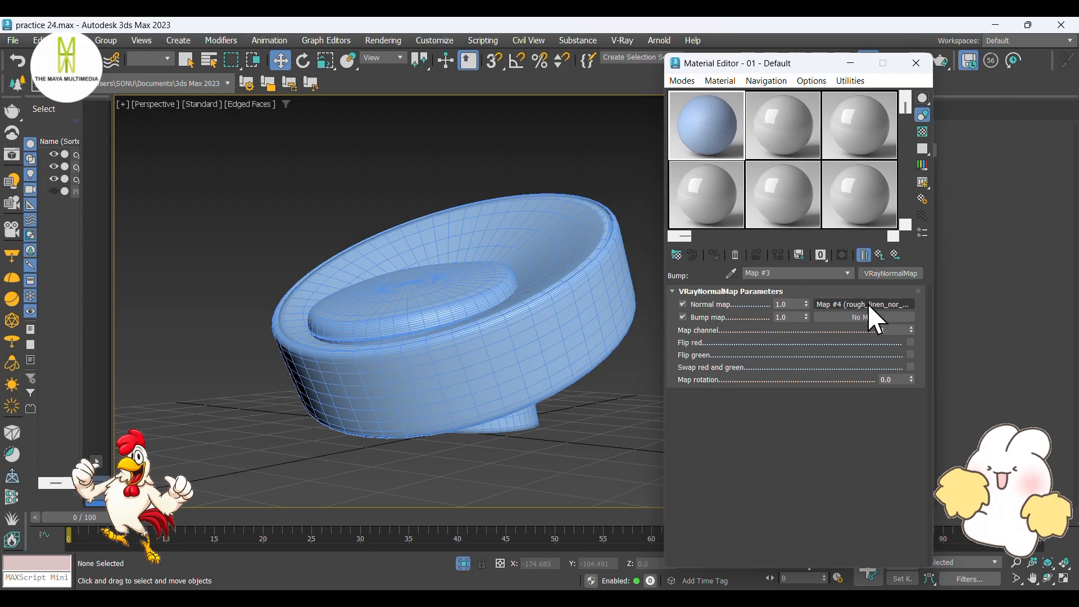
Load rough_linen_diff_4k copy BUMP as the VRayNormalMap's bump map bitmap and return to its parameters
click(859, 317)
click(865, 521)
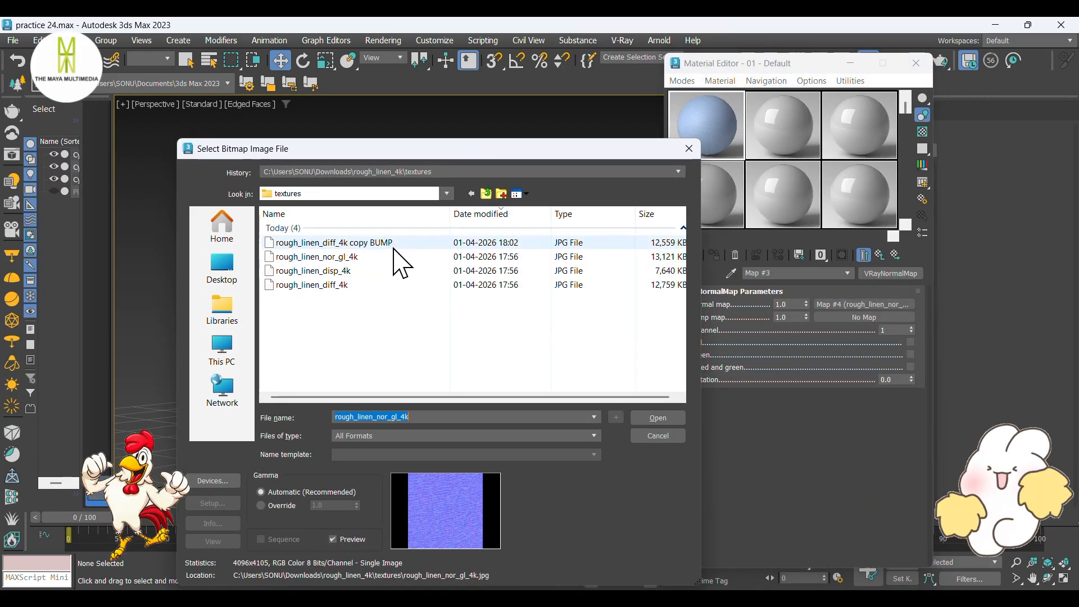
click(392, 245)
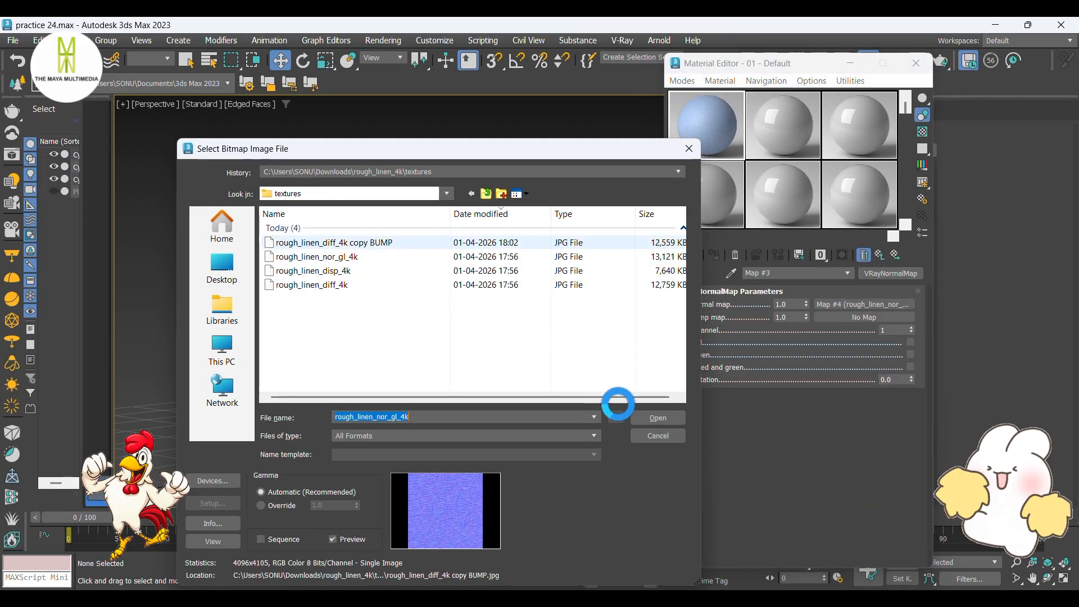
click(661, 420)
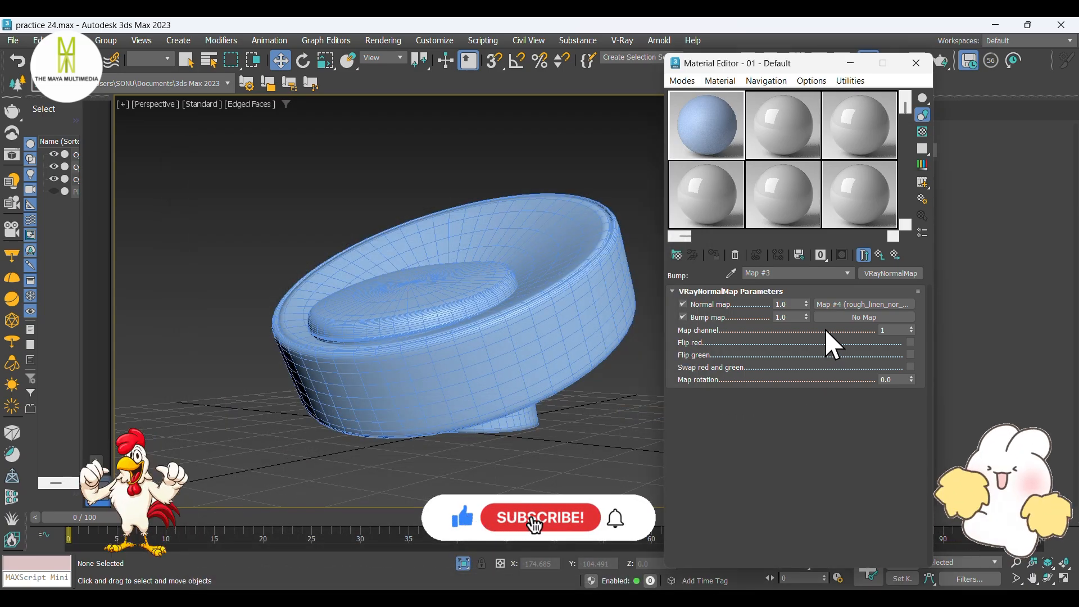
click(879, 256)
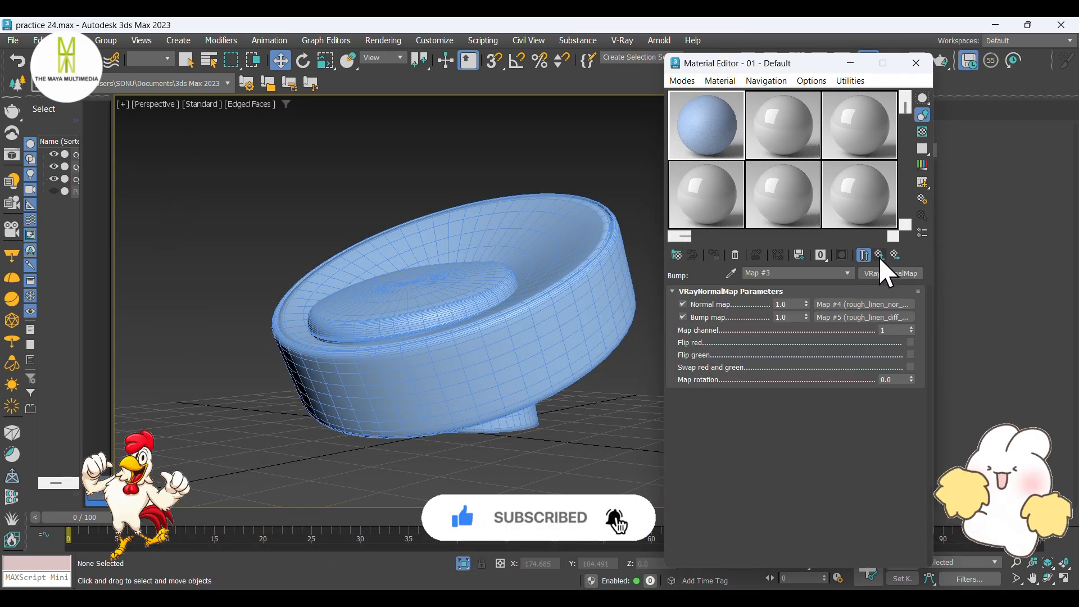
Set the VRayNormalMap's bump map multiplier to 0.4 and return to the VRayMtl's parameters
text(0.)
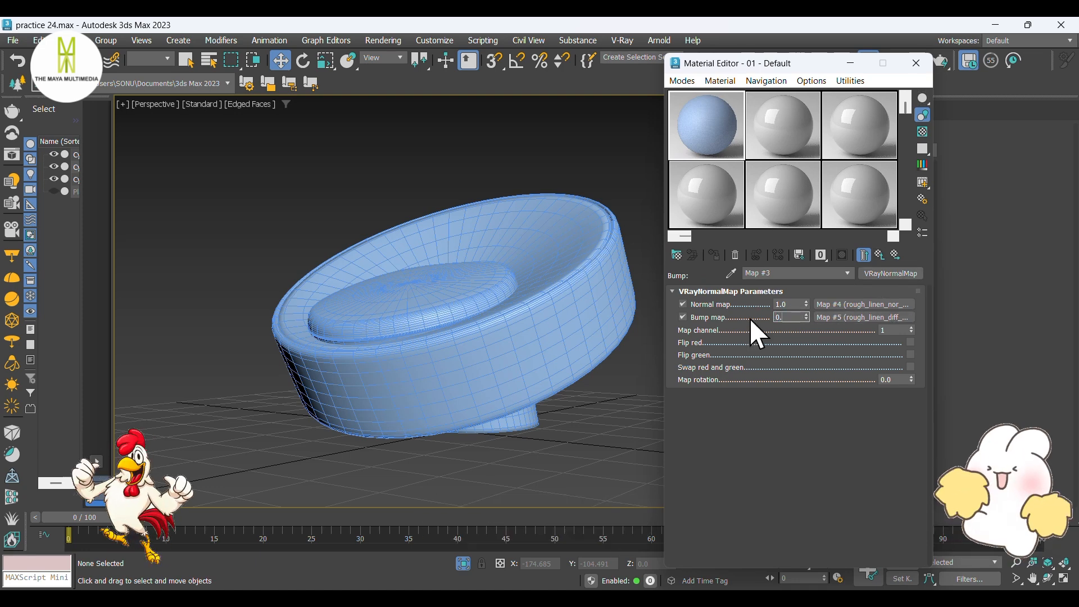
text(4)
click(798, 305)
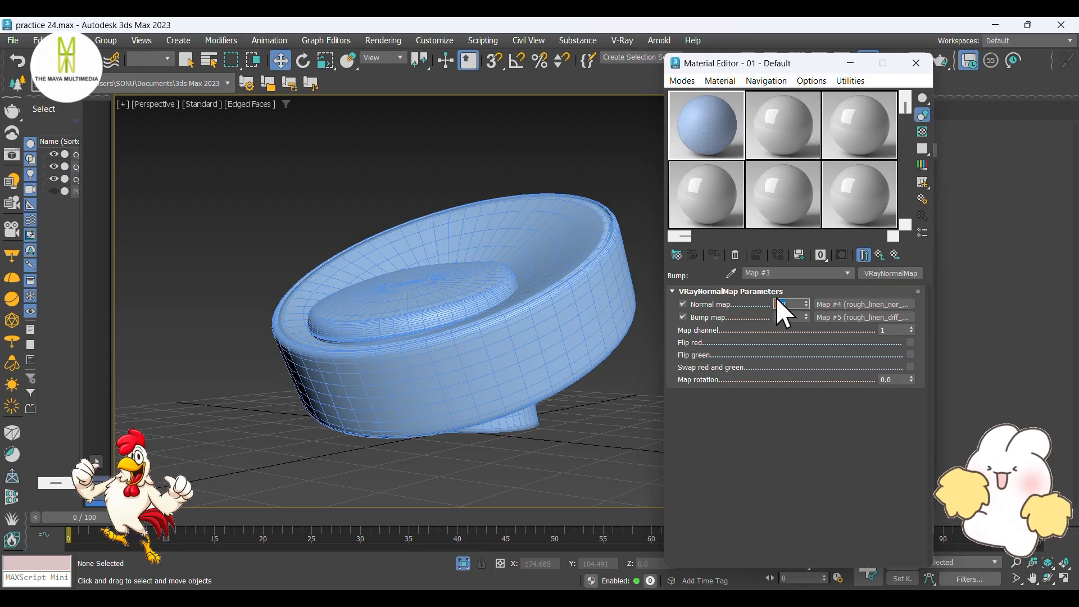
click(880, 257)
Load rough_linen_disp_4k as the VRayMtl's Displace map bitmap and return to the VRayMtl's parameters
scroll(771, 451, down, 5)
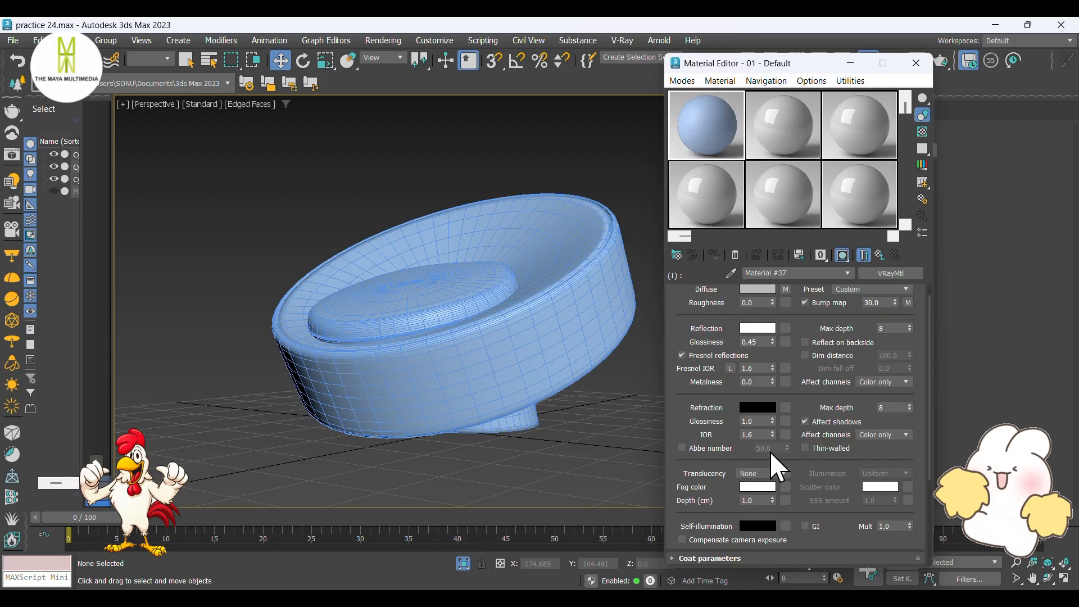
click(674, 559)
scroll(711, 516, up, 1)
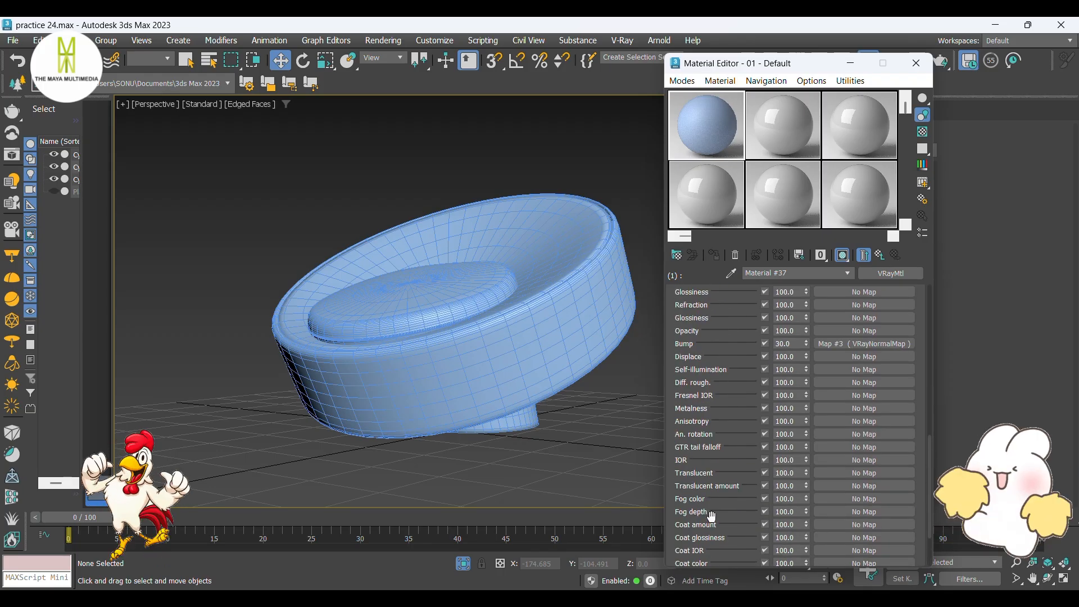
click(845, 358)
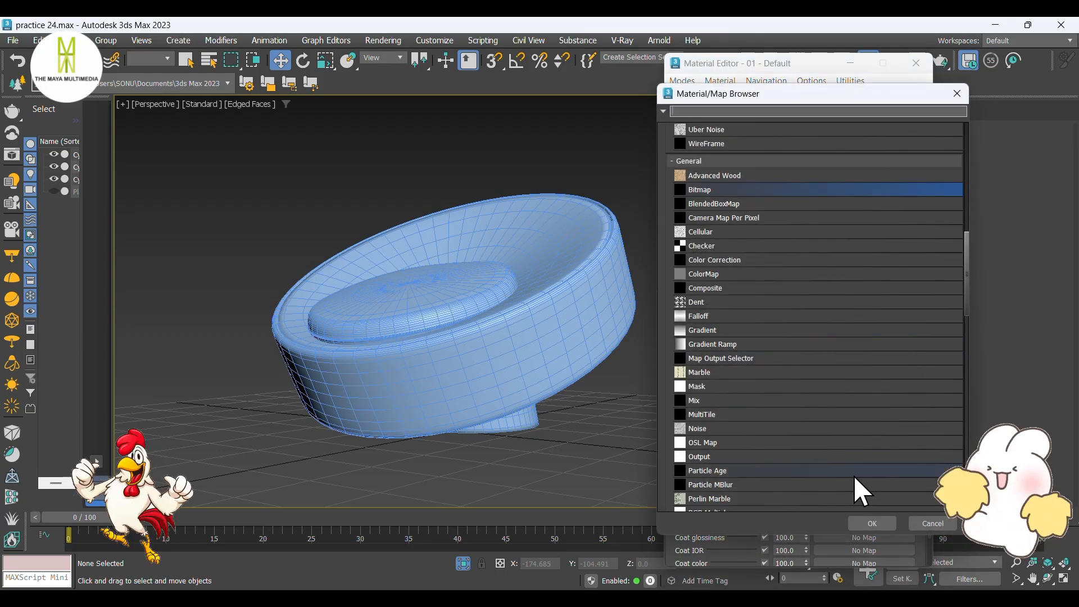
click(868, 522)
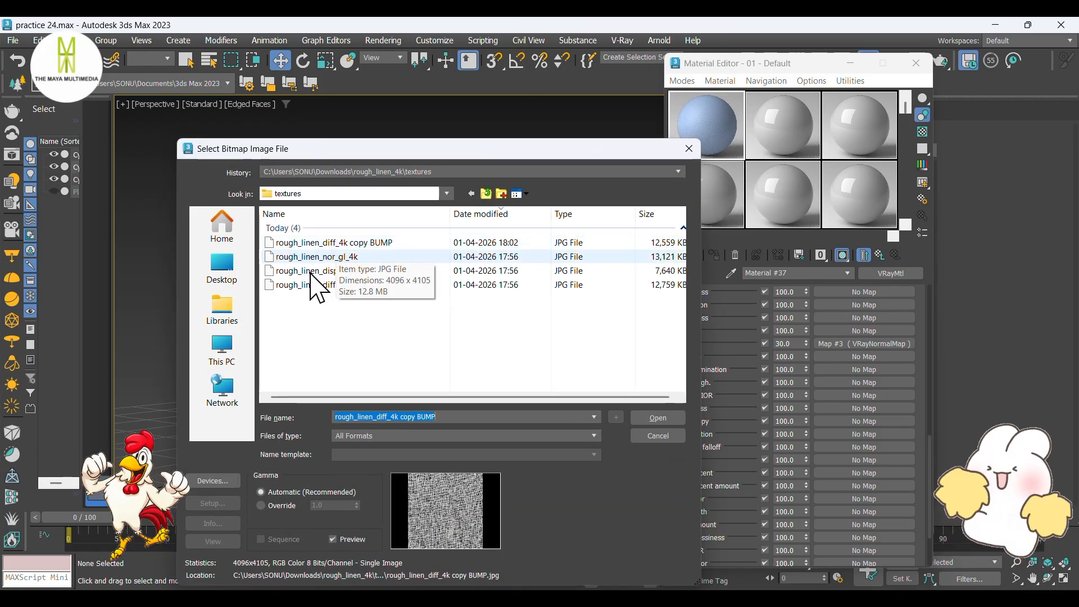
click(311, 271)
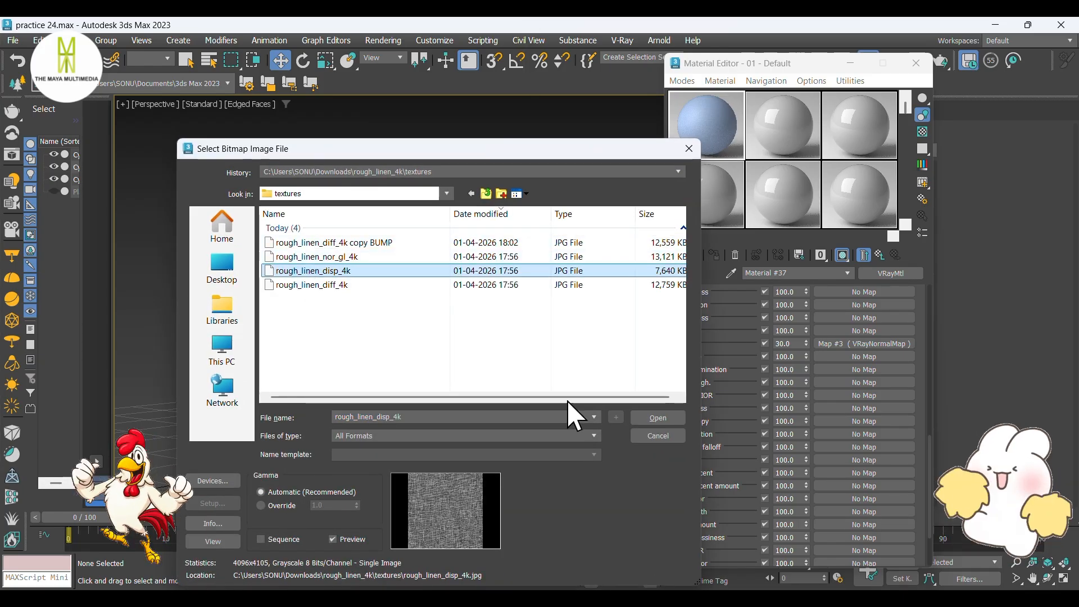
click(655, 418)
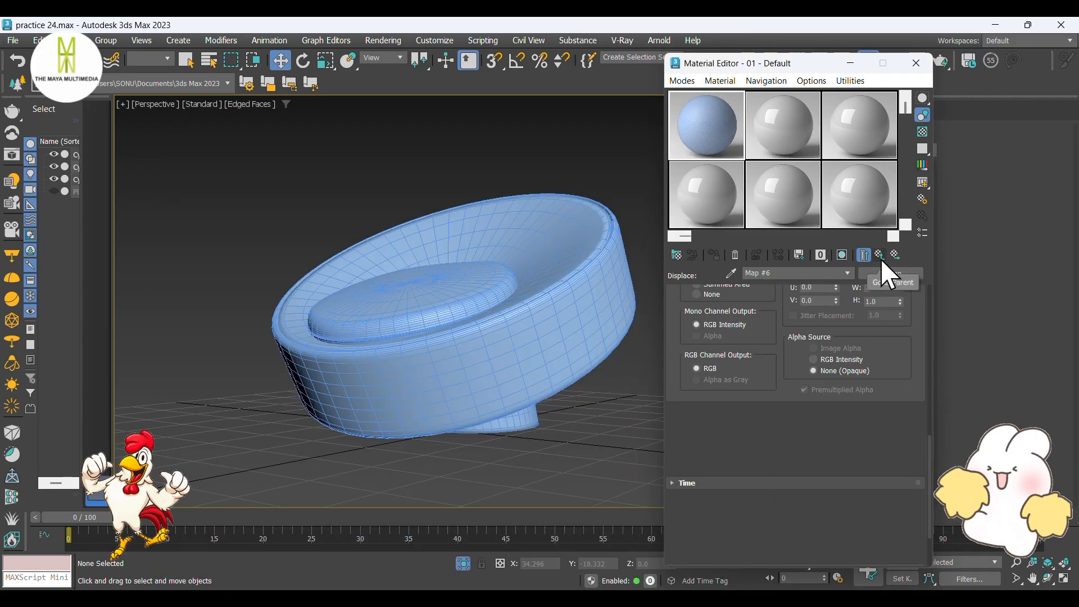
click(879, 255)
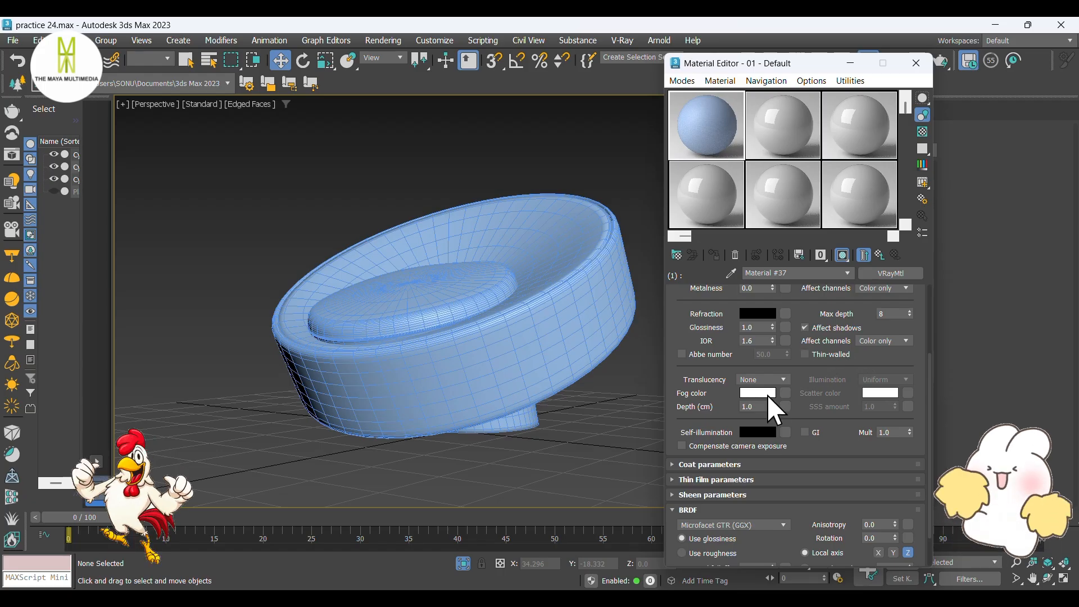
Set the VRayMtl's Displace amount to 0.25 and check the fabric in an enlarged material preview
scroll(735, 386, down, 2)
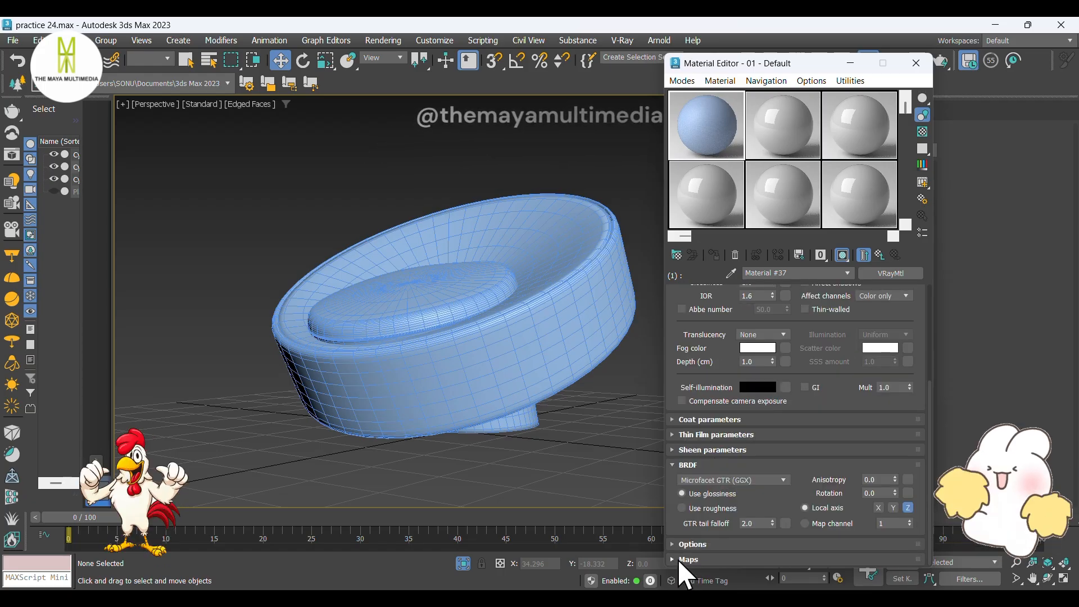
click(677, 559)
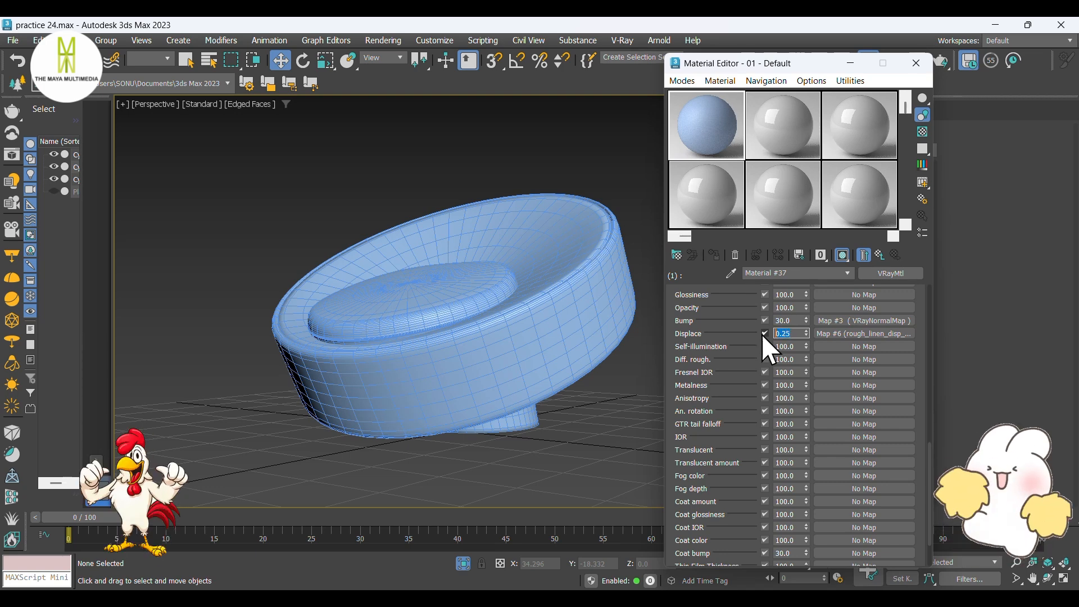
double_click(706, 154)
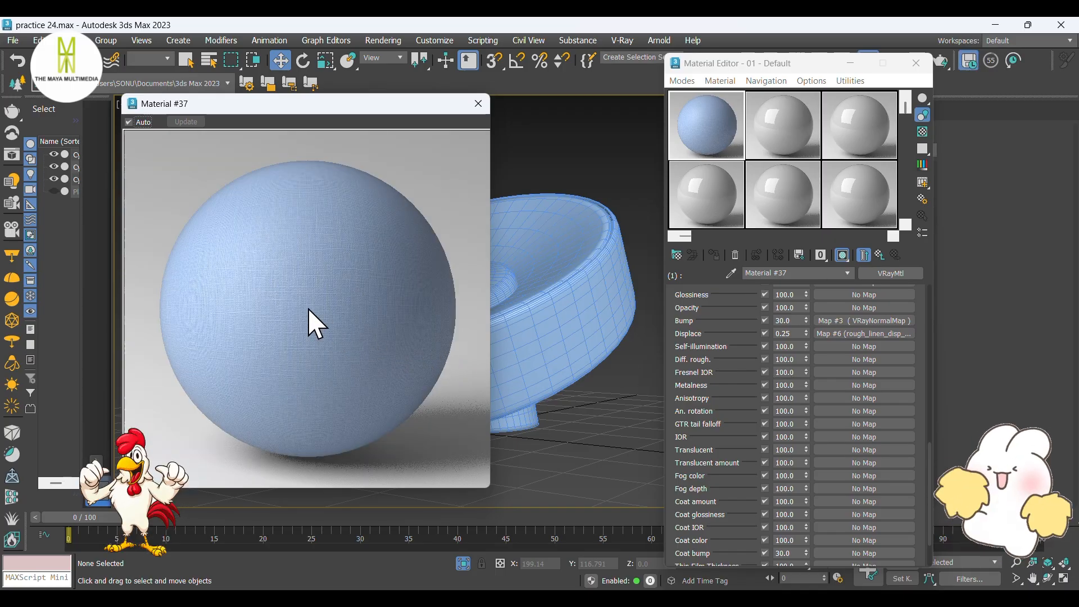
click(478, 104)
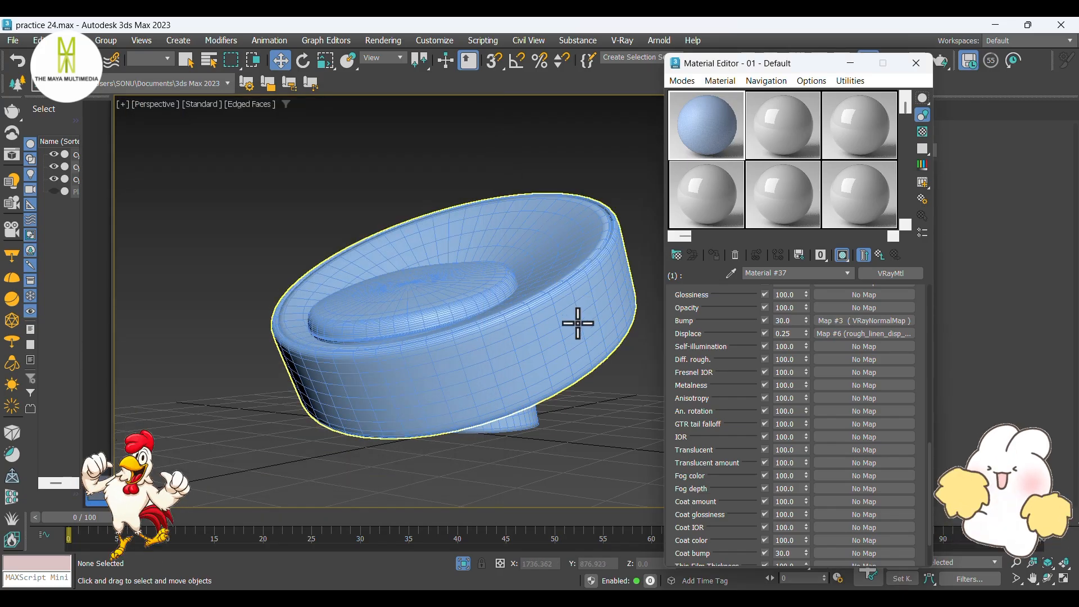
Assign the Multi/Sub-Object material to the round chair's outer shell and to its base, then clear the selection
click(573, 320)
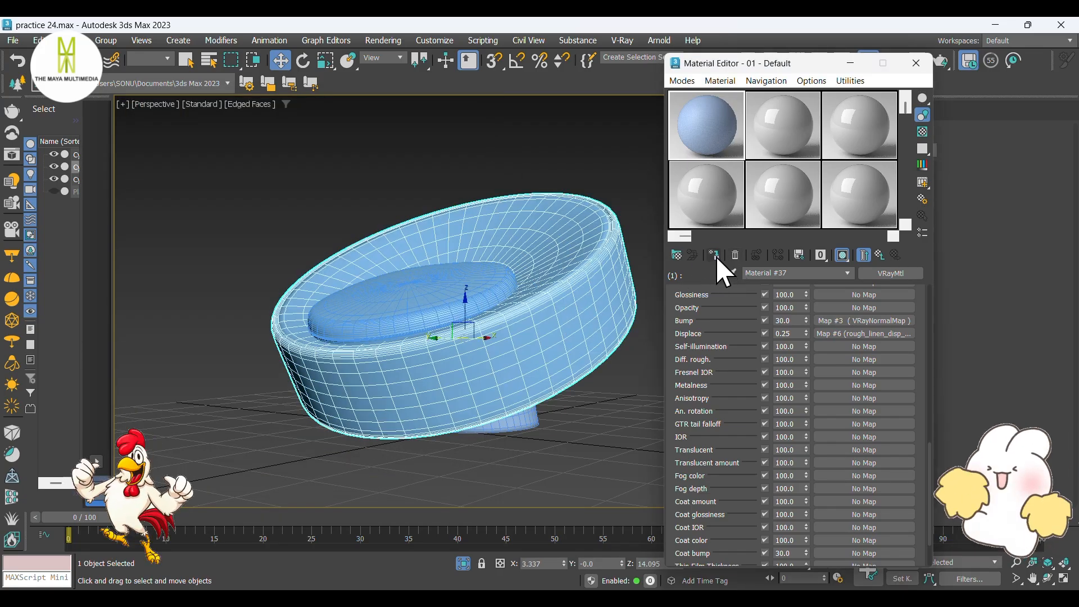
alt+middle_drag(589, 345, 613, 319)
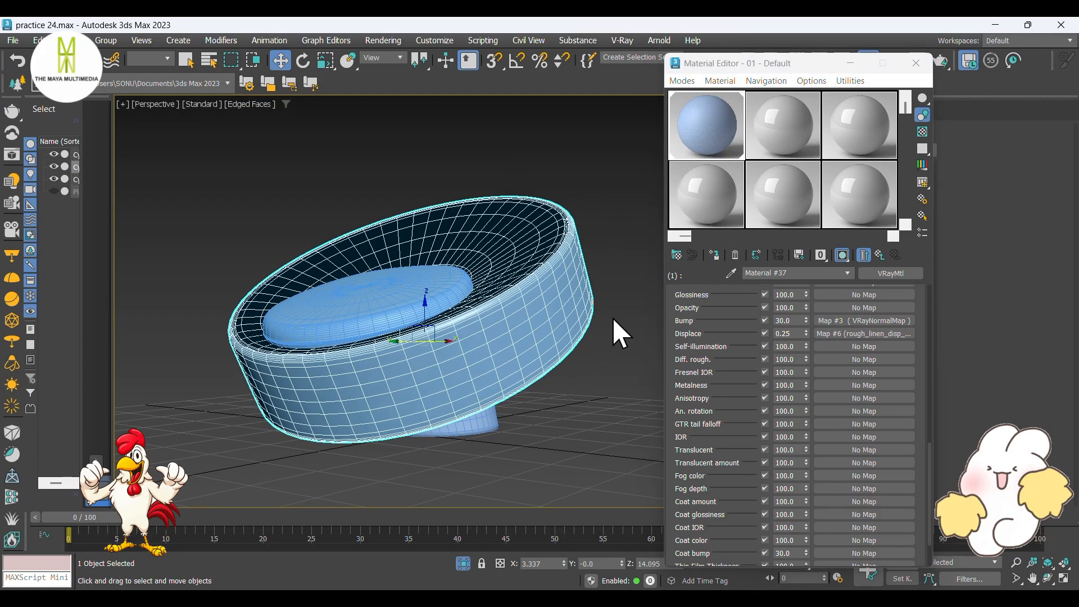
click(710, 260)
click(526, 429)
click(492, 424)
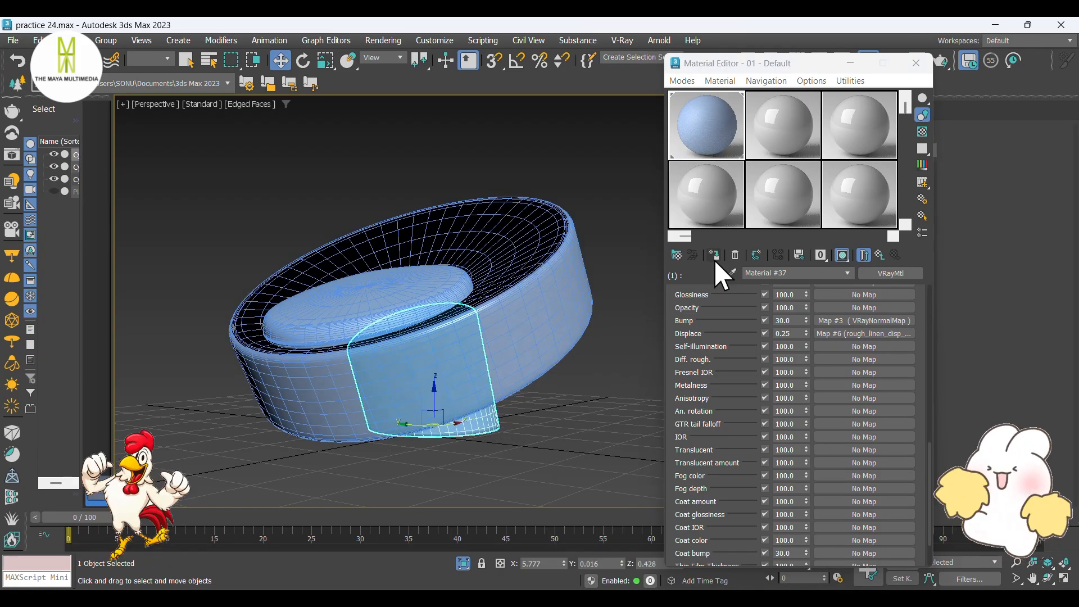
click(509, 424)
click(494, 354)
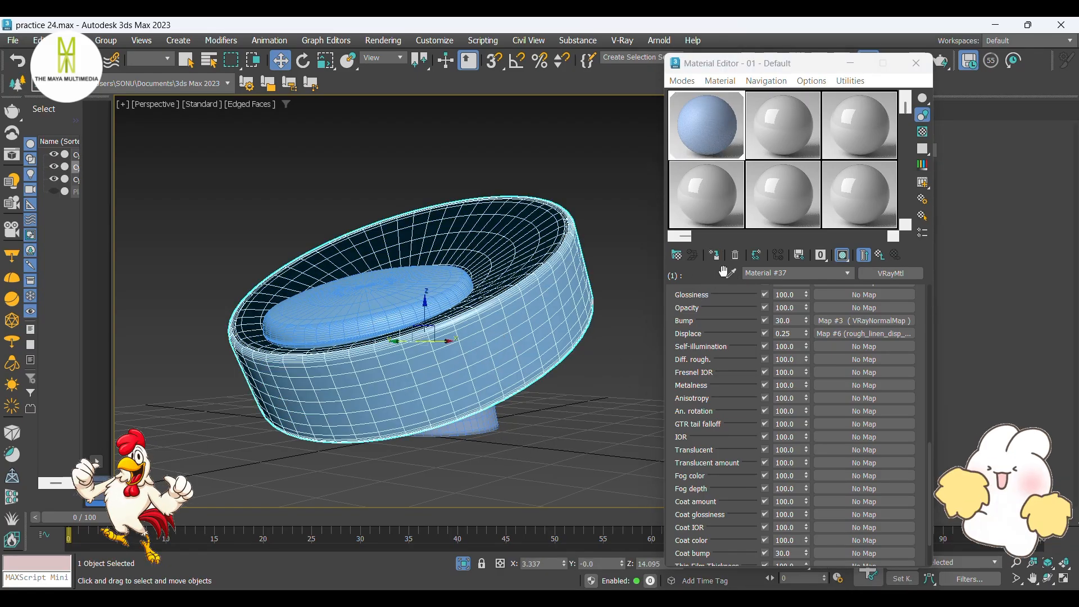
click(712, 264)
click(499, 426)
click(492, 424)
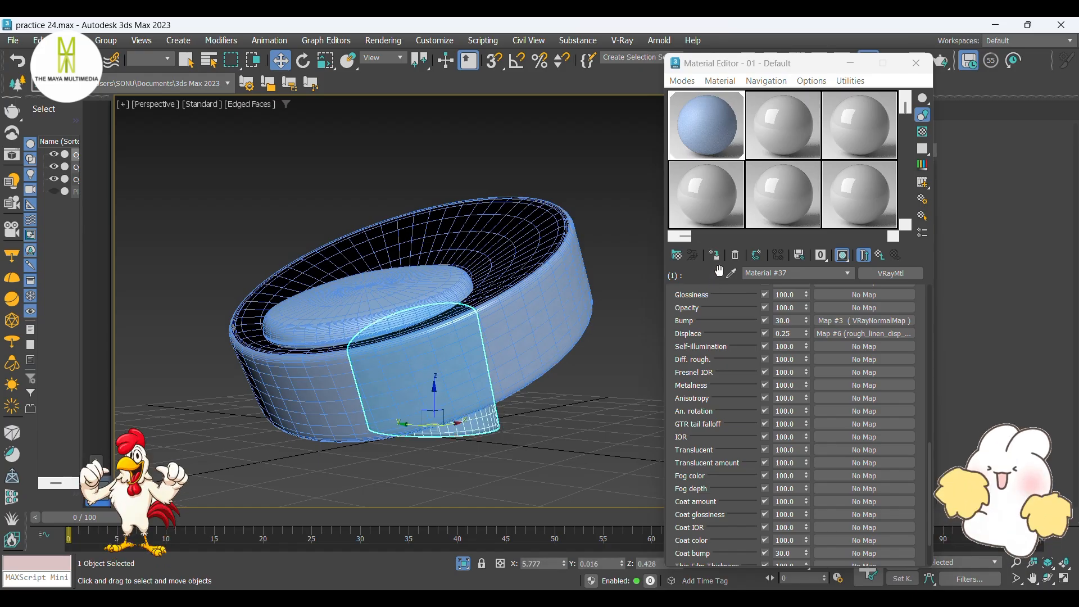
click(716, 260)
click(589, 413)
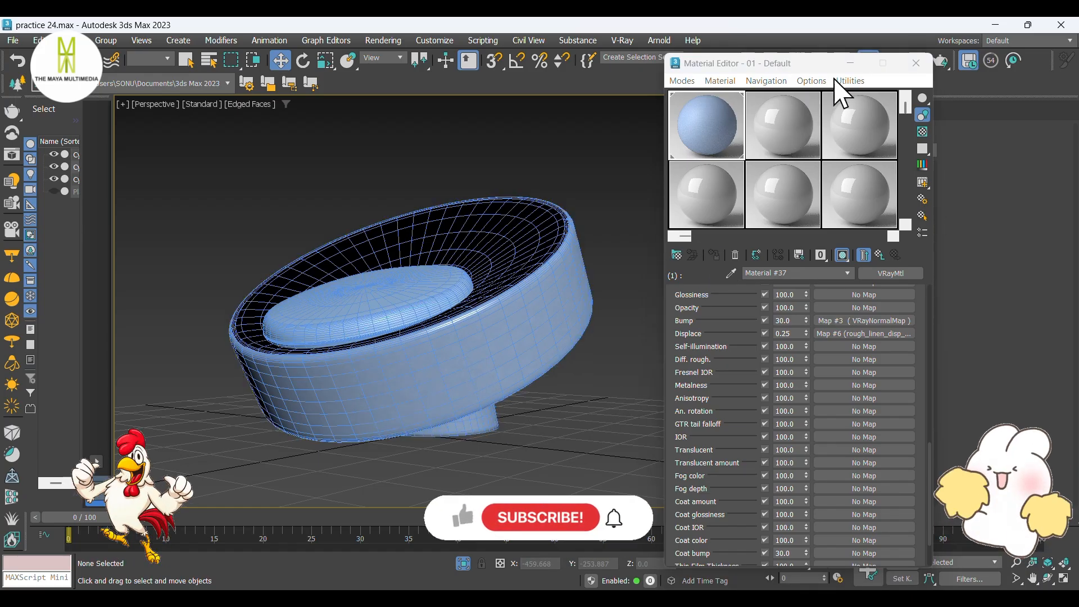
click(850, 63)
scroll(427, 345, up, 5)
scroll(427, 344, up, 2)
scroll(474, 339, down, 2)
click(486, 366)
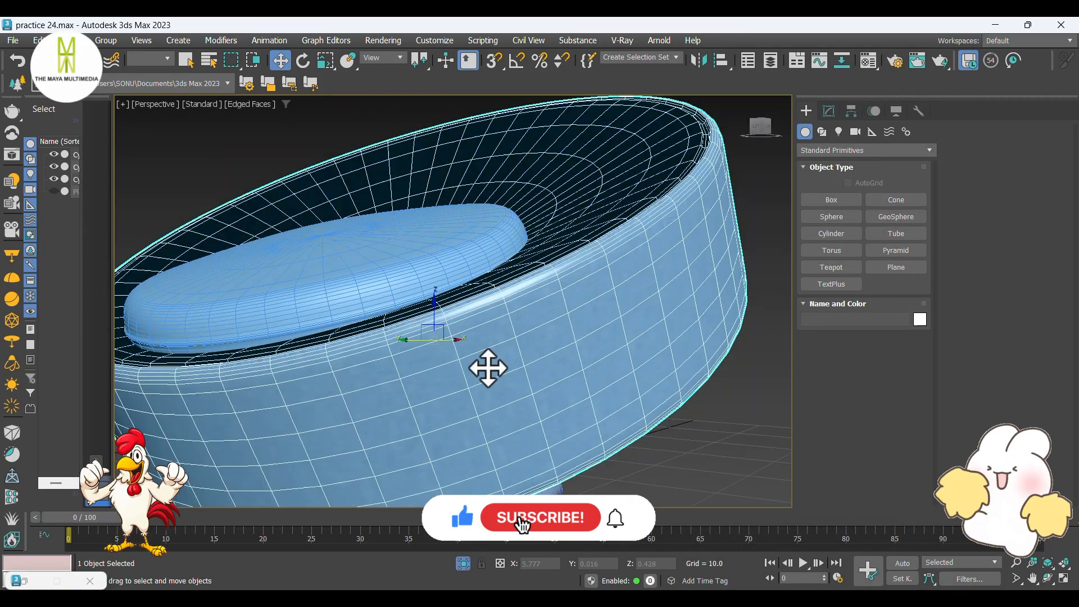
click(830, 112)
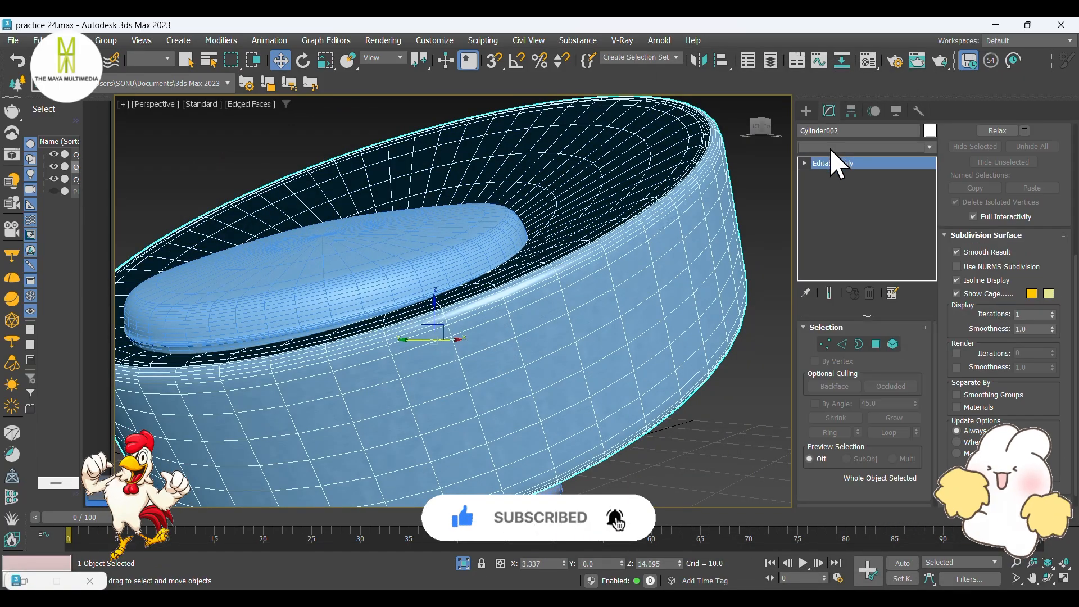
click(830, 147)
text(uv)
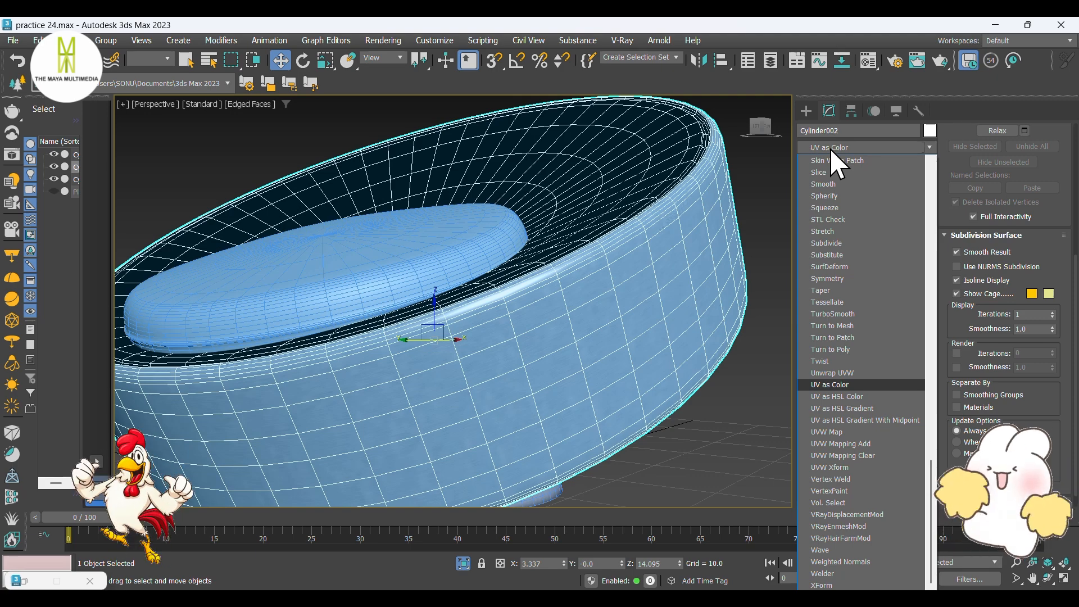
click(780, 283)
click(781, 283)
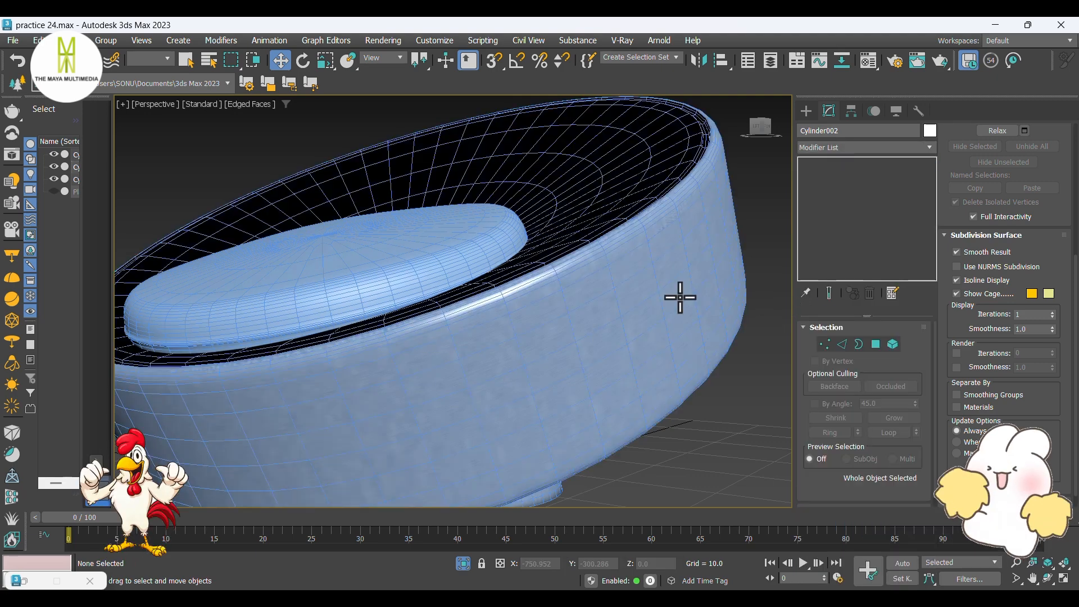
Return to the Multi/Sub-Object material's parameters and add a VRayMtl as sub-material 2
key(m)
click(878, 257)
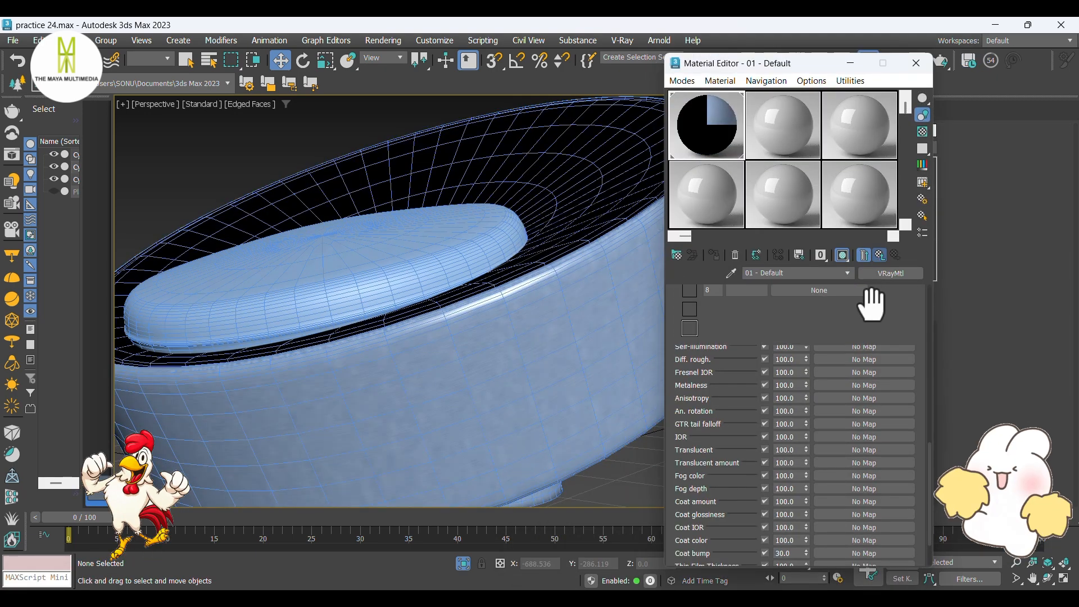
click(819, 381)
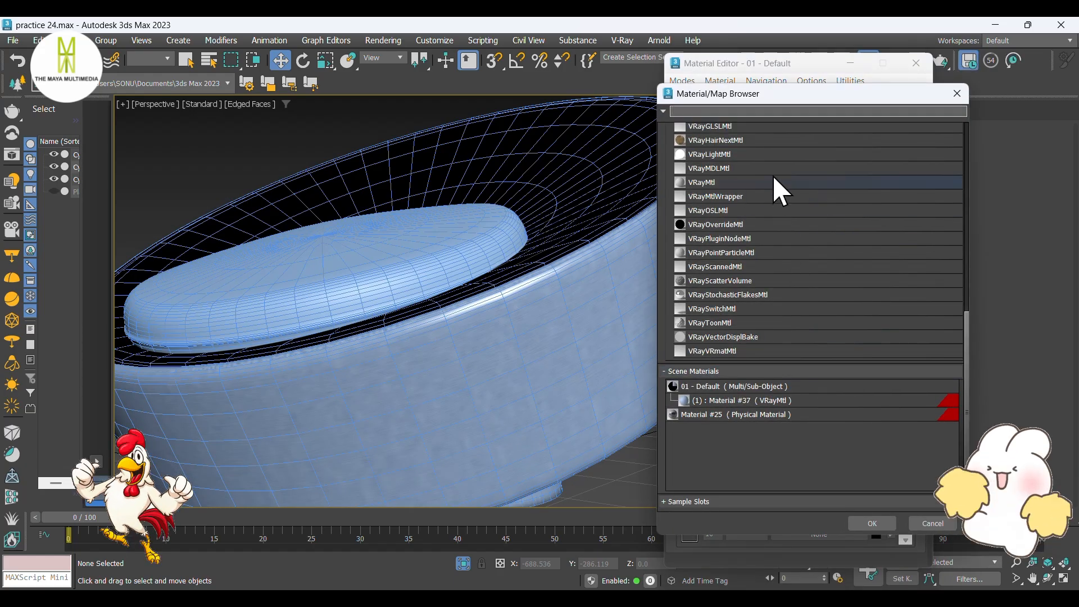
click(872, 523)
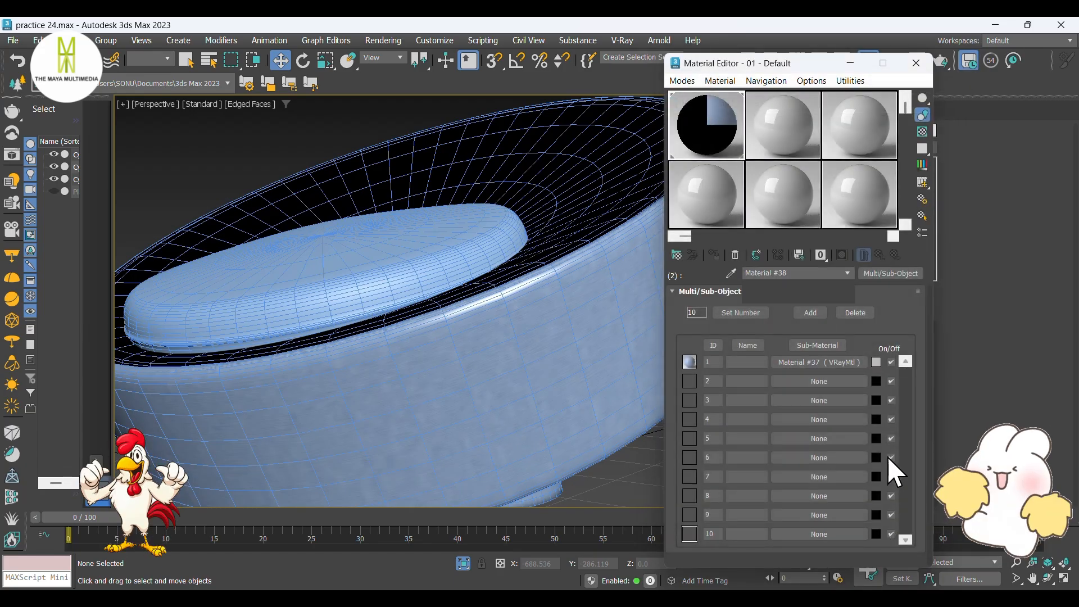
click(880, 421)
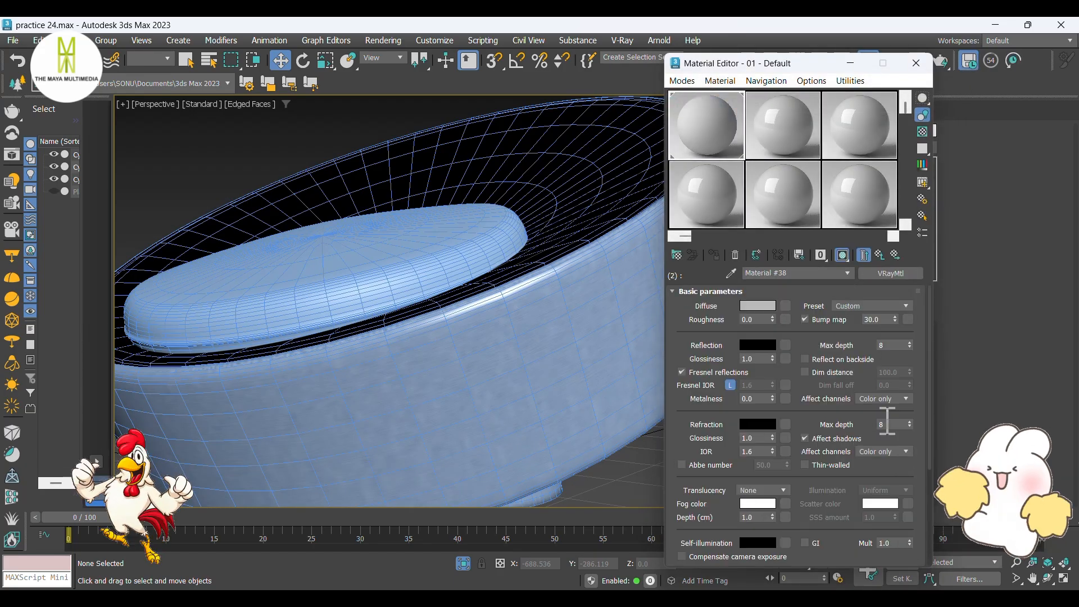
Give sub-material 2's VRayMtl a dark blue Diffuse color and a white Reflection color
click(757, 306)
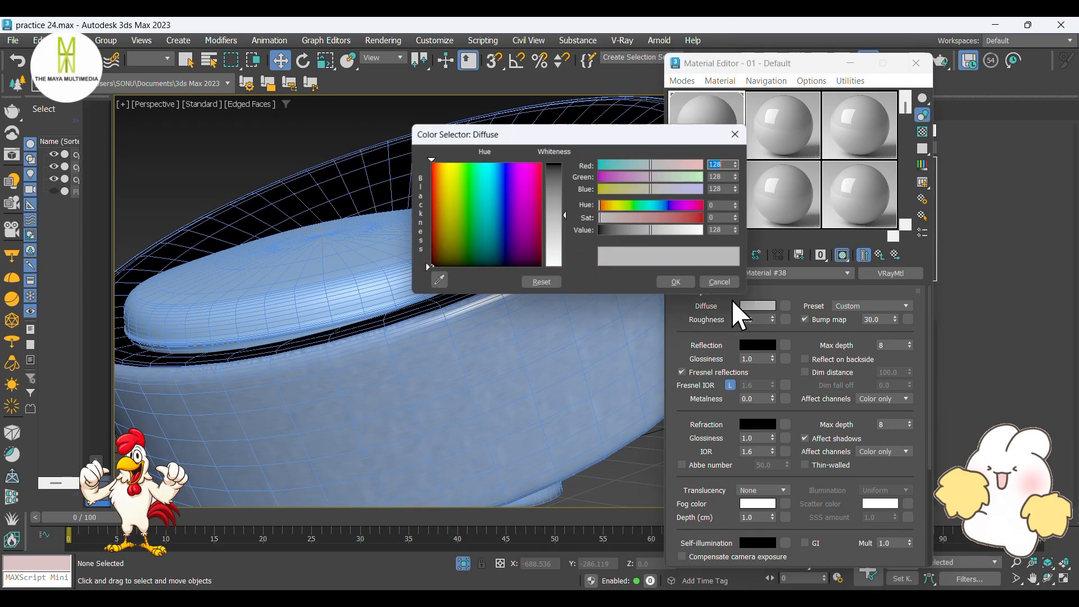
click(503, 238)
drag(678, 221, 623, 229)
click(674, 279)
click(755, 345)
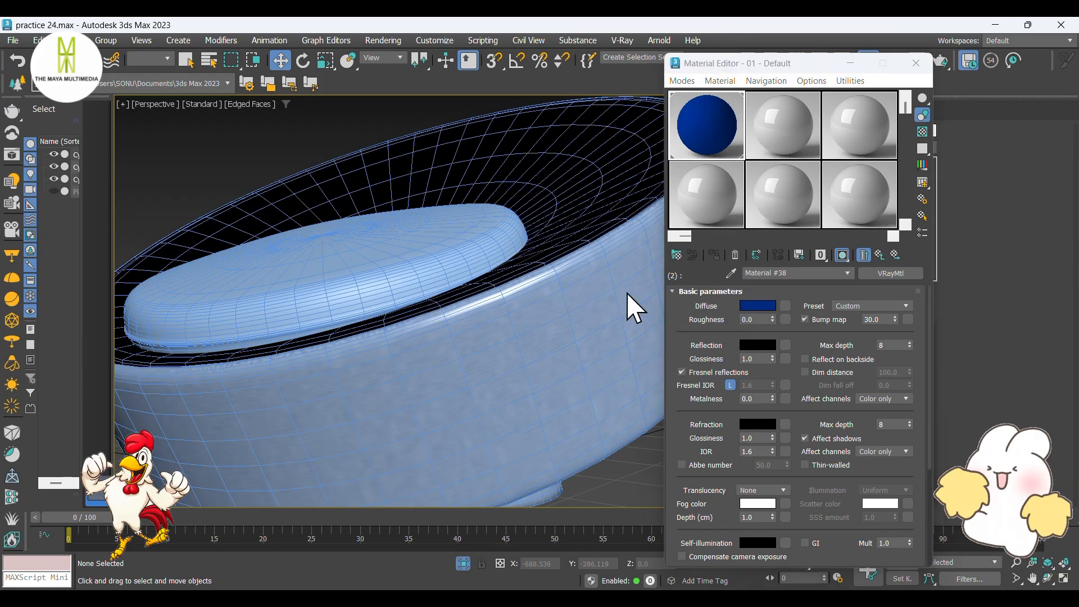
click(430, 197)
drag(431, 197, 431, 148)
click(548, 269)
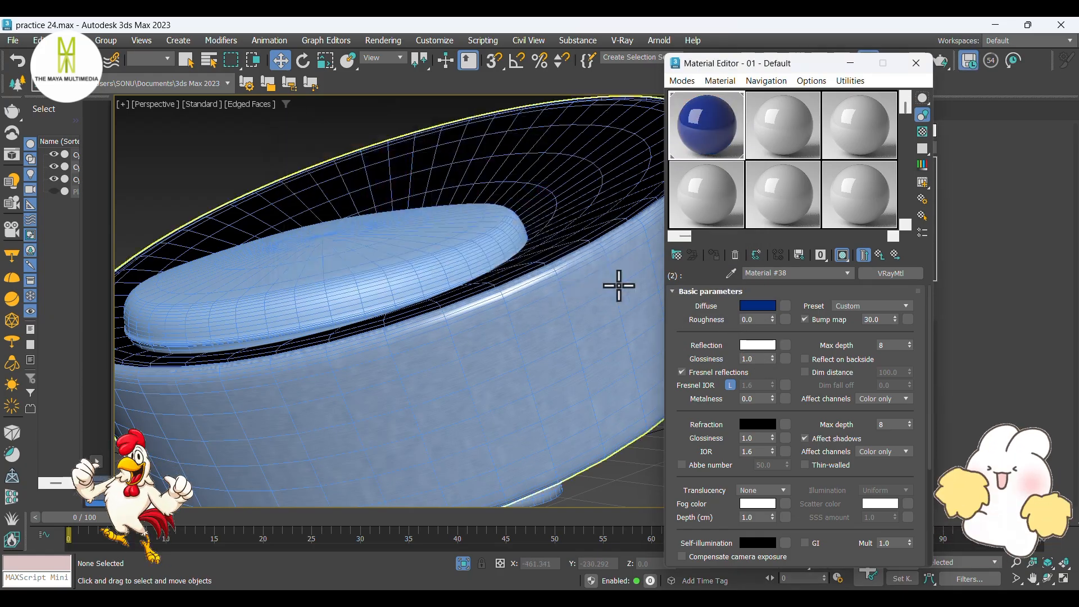
Unlock the Fresnel IOR of sub-material 2's VRayMtl and set its reflection Glossiness to 0.45
click(729, 384)
double_click(757, 359)
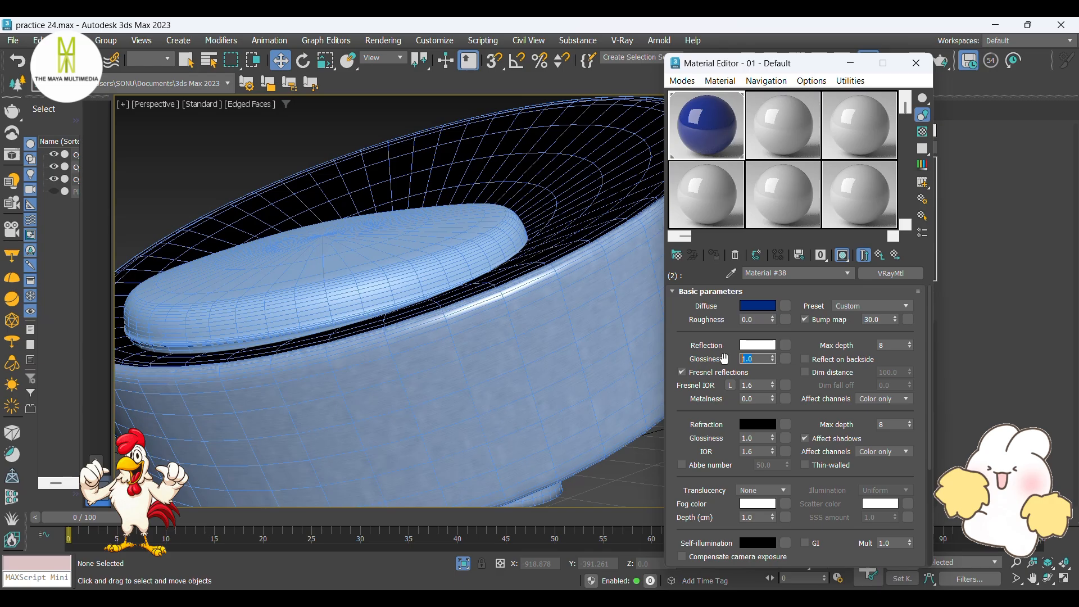
text(0.45)
key(Return)
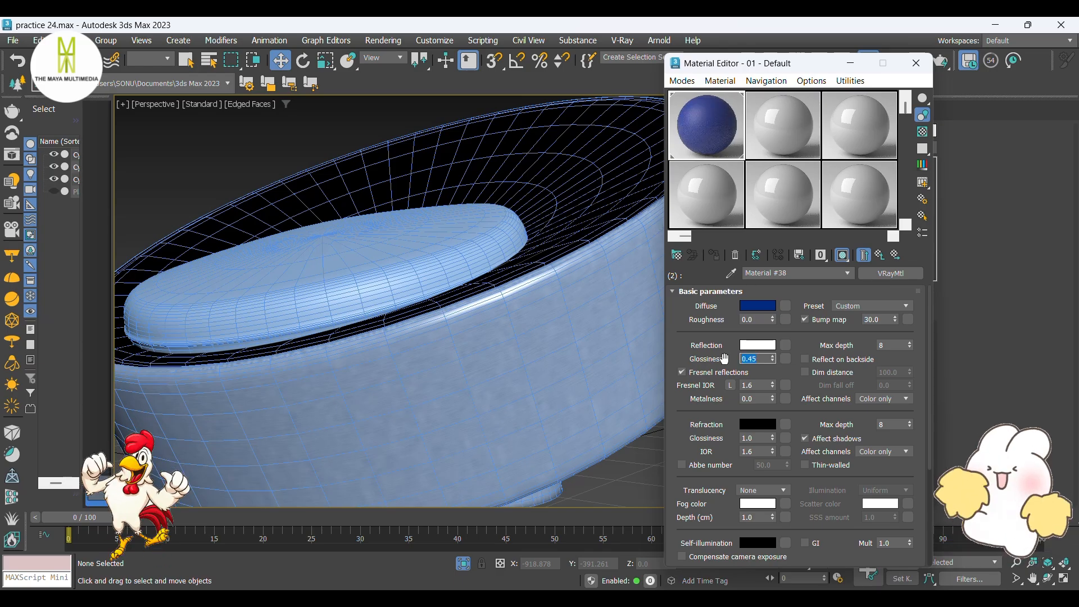
Add a VRayNormalMap as the Bump map of sub-material 2's VRayMtl
click(907, 319)
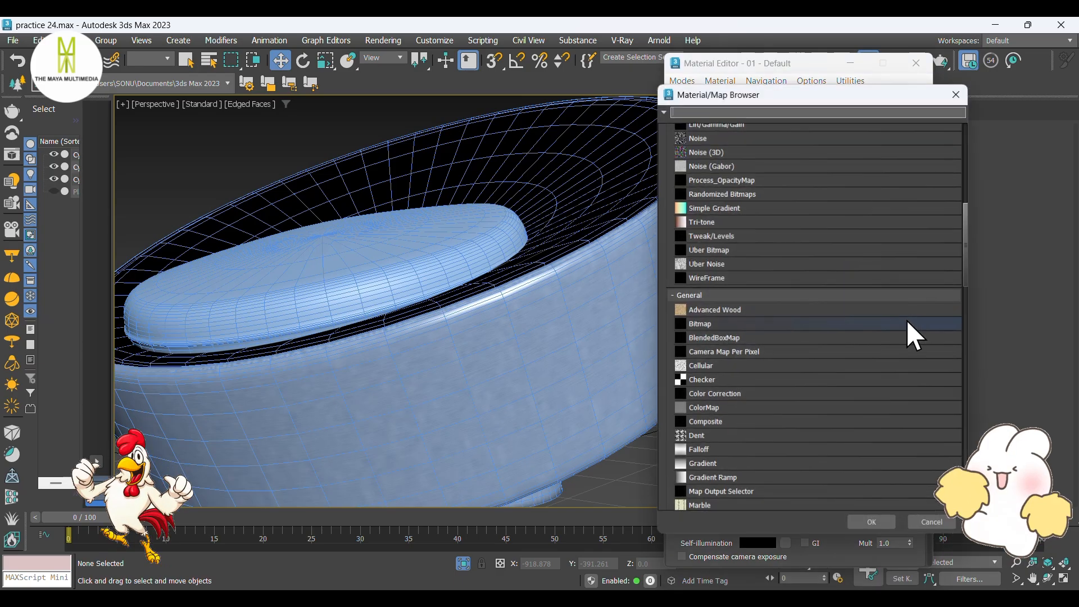
scroll(774, 452, down, 4)
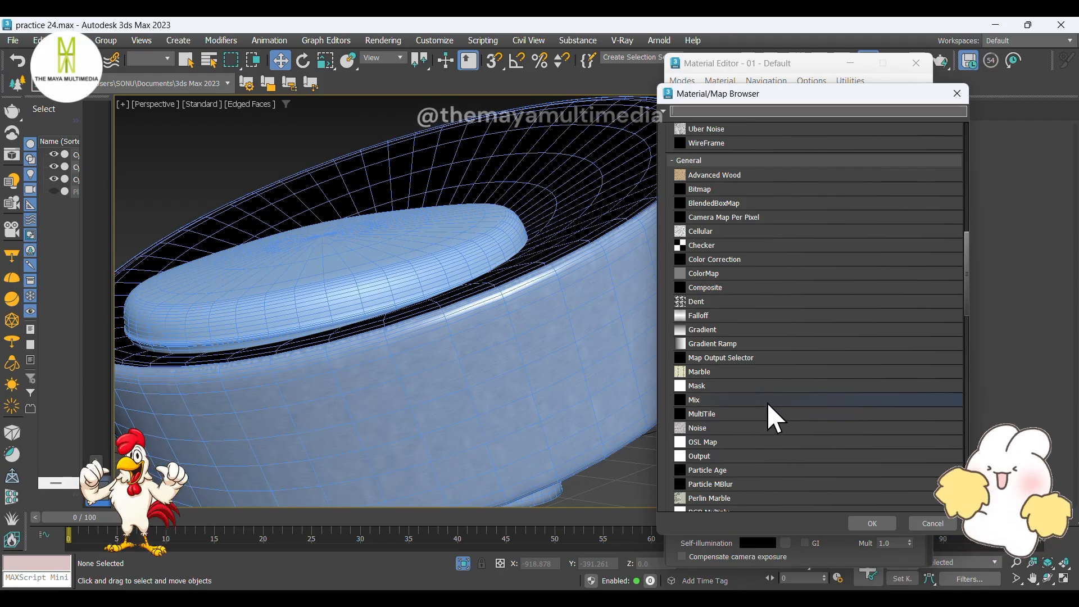
scroll(767, 450, down, 6)
scroll(773, 461, down, 5)
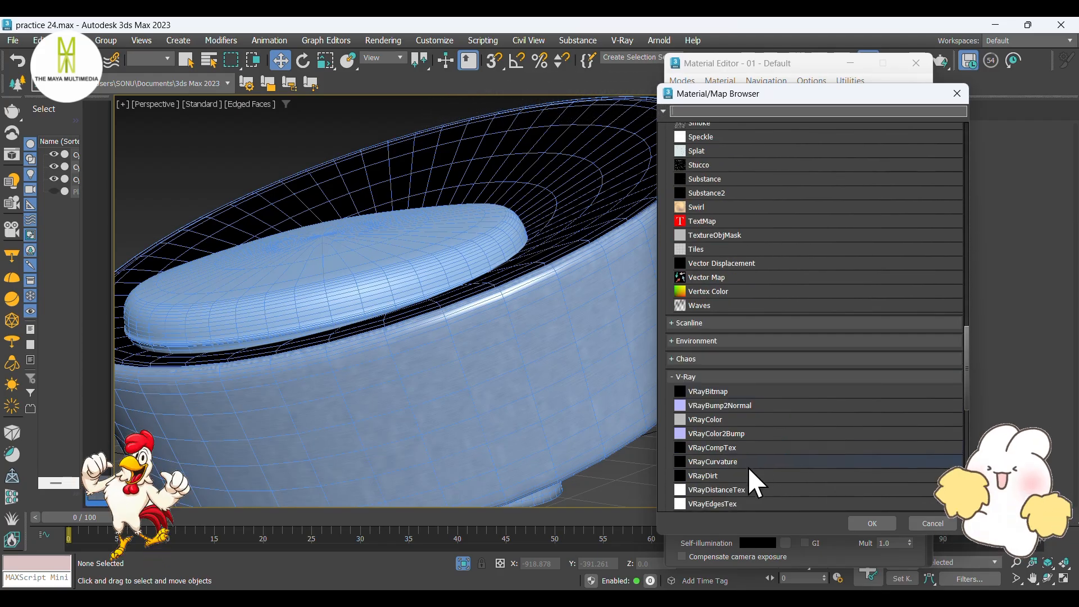
scroll(752, 395, down, 4)
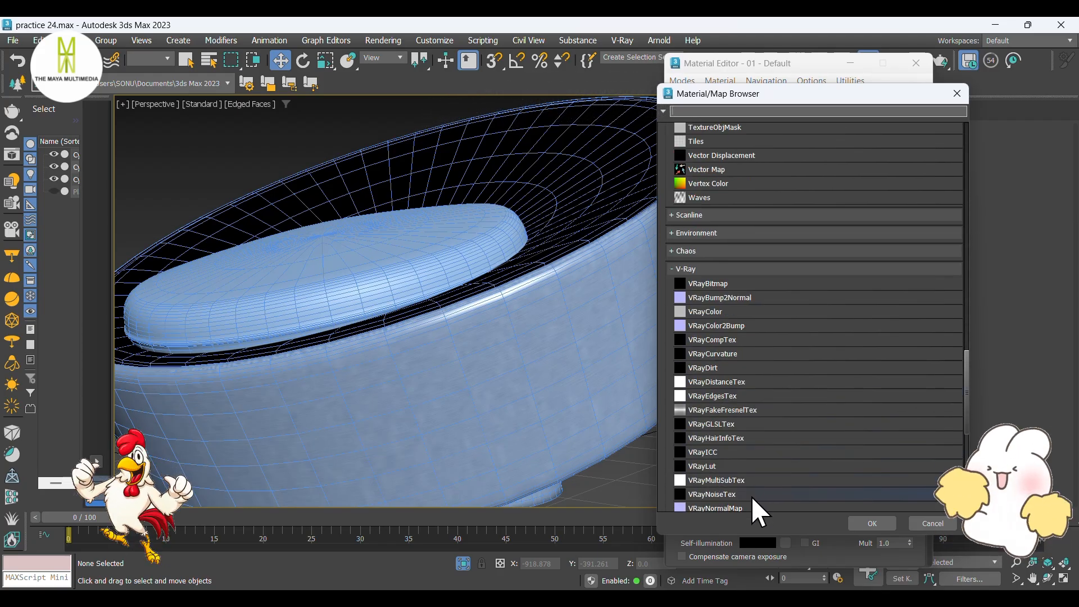
click(872, 523)
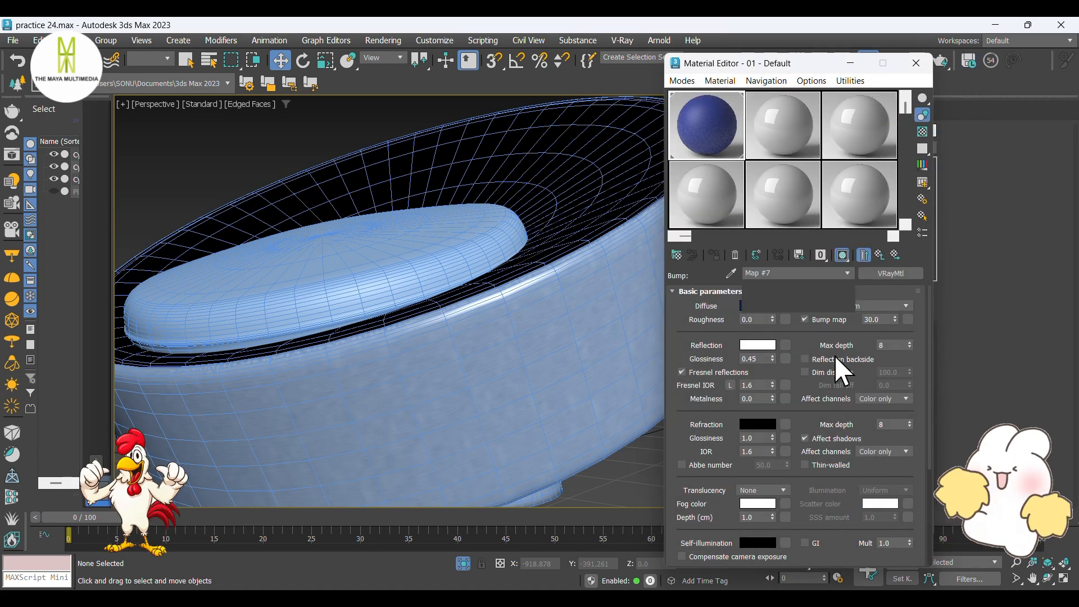
Load rough_linen_nor_gl_4k as the new VRayNormalMap's normal map bitmap and return to its parameters
click(835, 304)
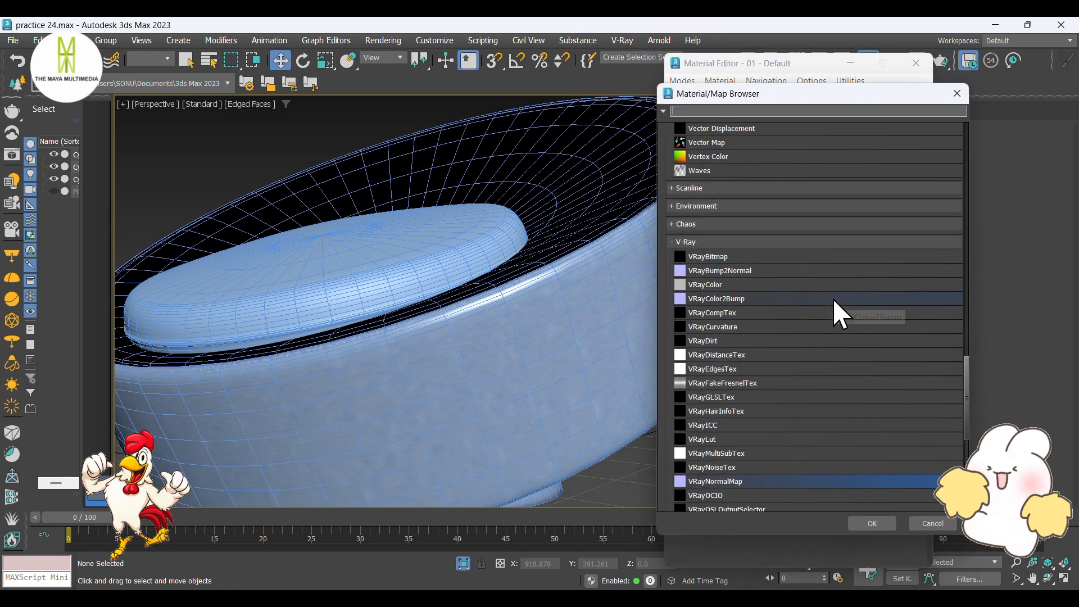
scroll(794, 339, up, 4)
scroll(787, 326, up, 15)
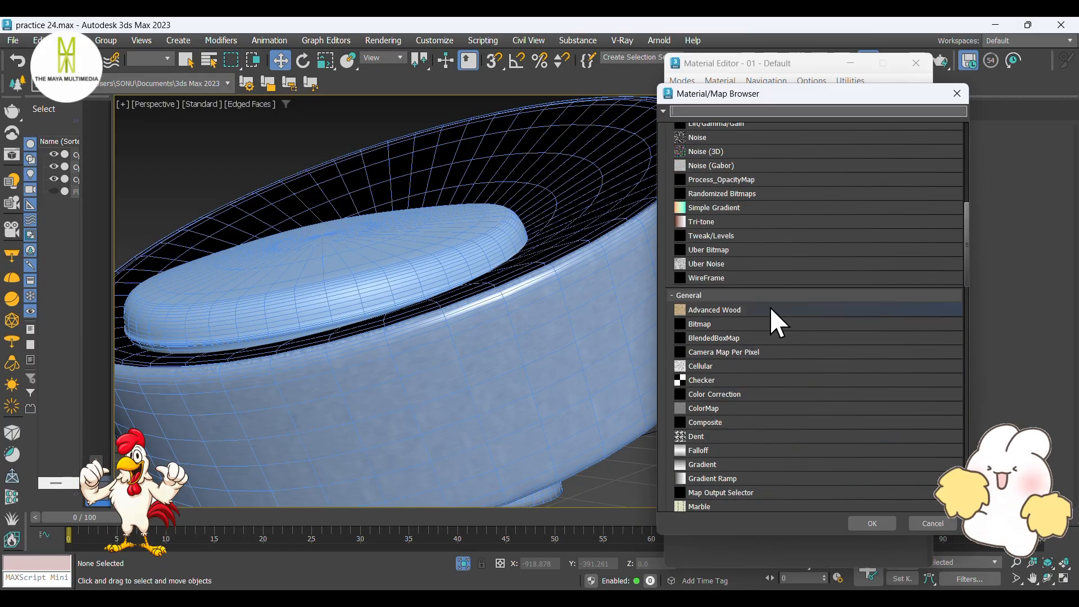
click(759, 324)
click(865, 522)
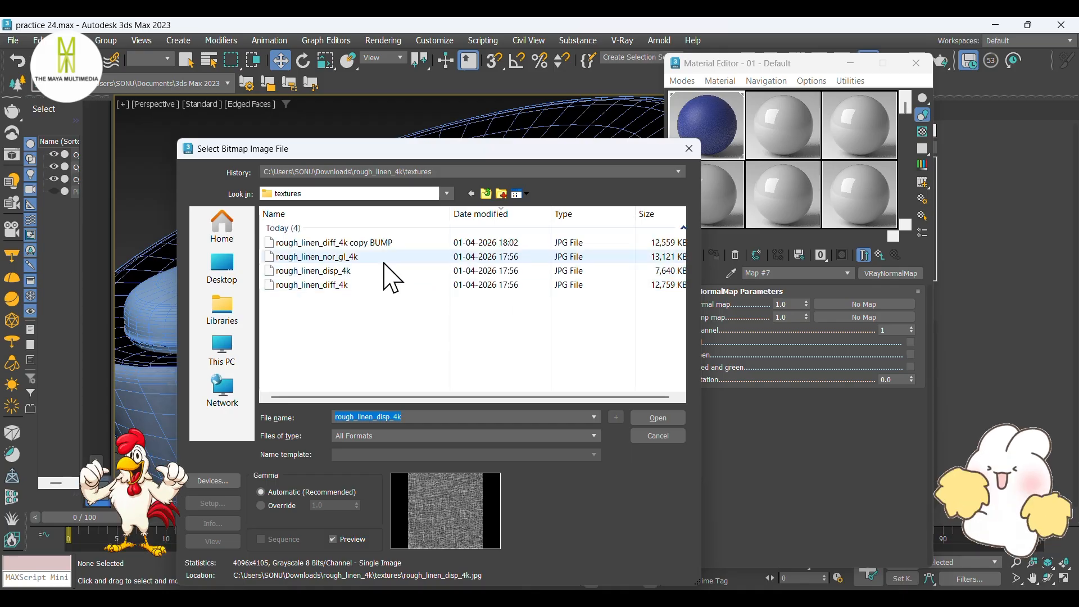
click(337, 257)
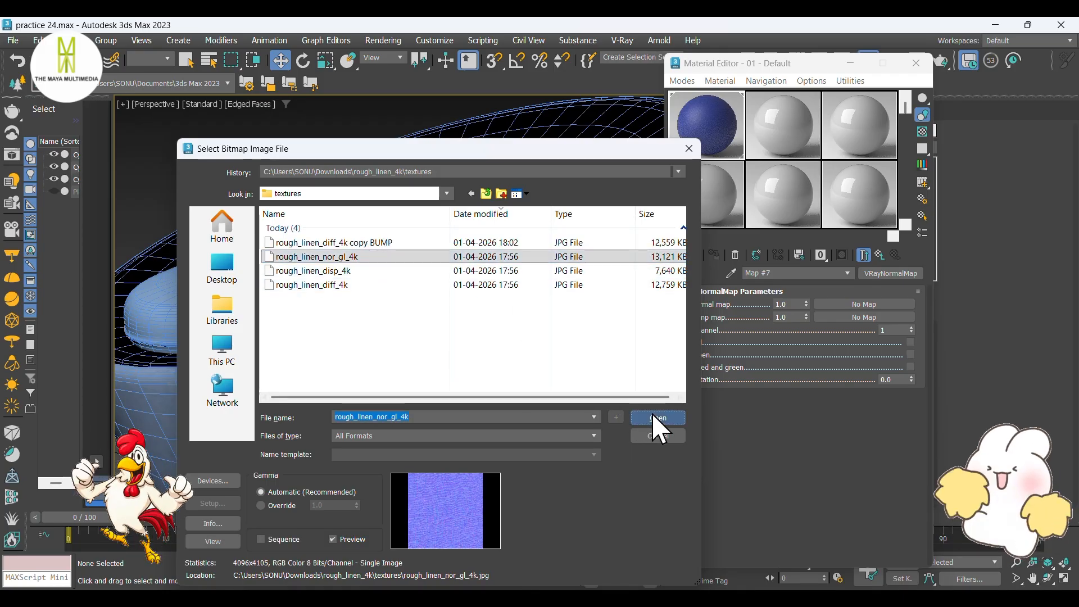
key(Return)
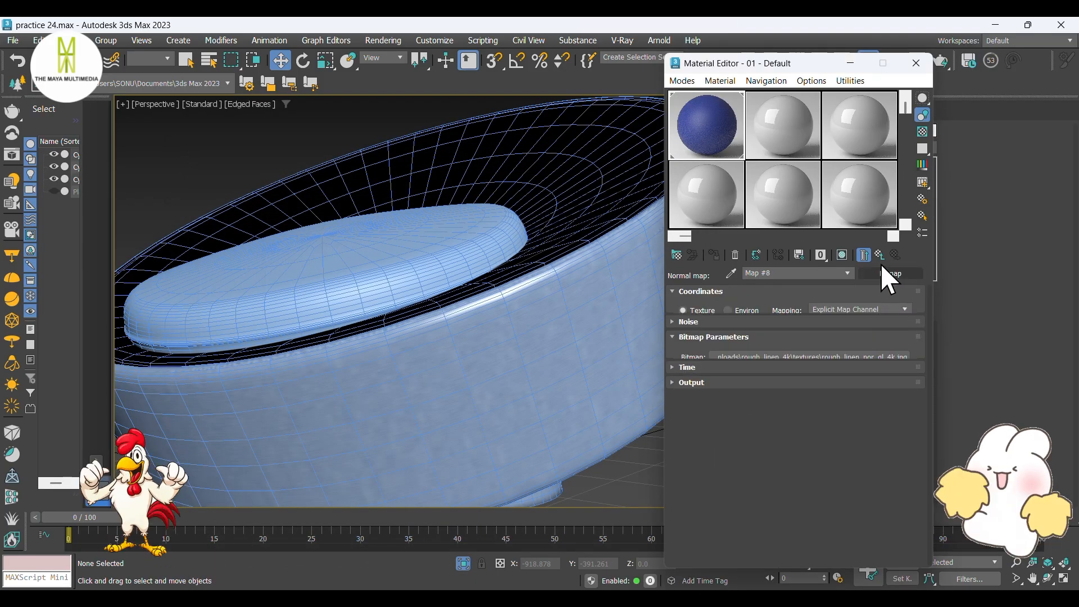
click(880, 254)
Load rough_linen_diff_4k copy BUMP as the bump map bitmap of sub-material 2's VRayNormalMap and return to its parameters
click(864, 316)
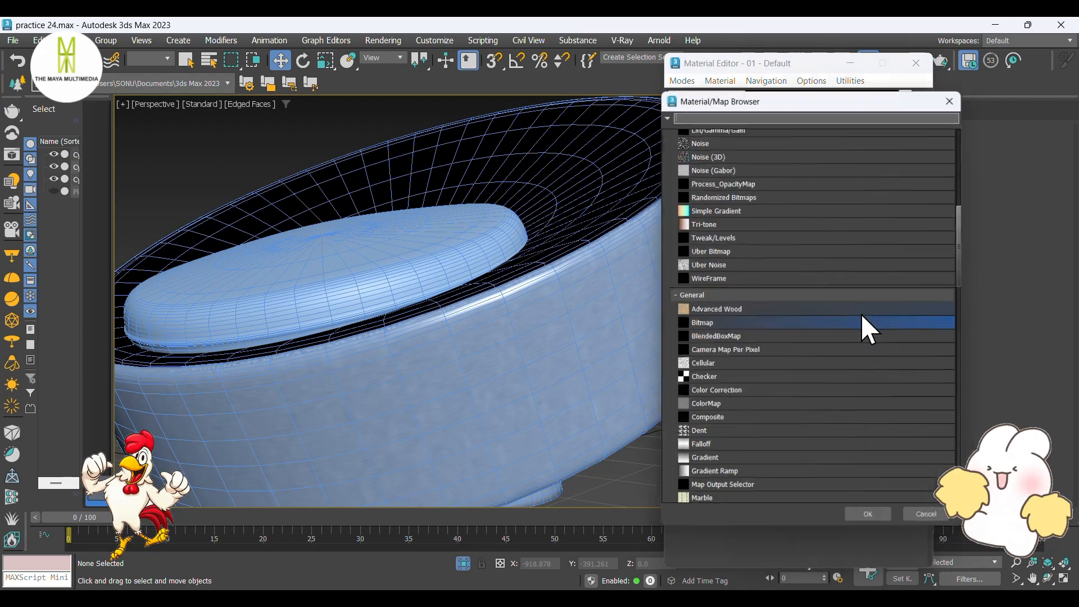
click(870, 520)
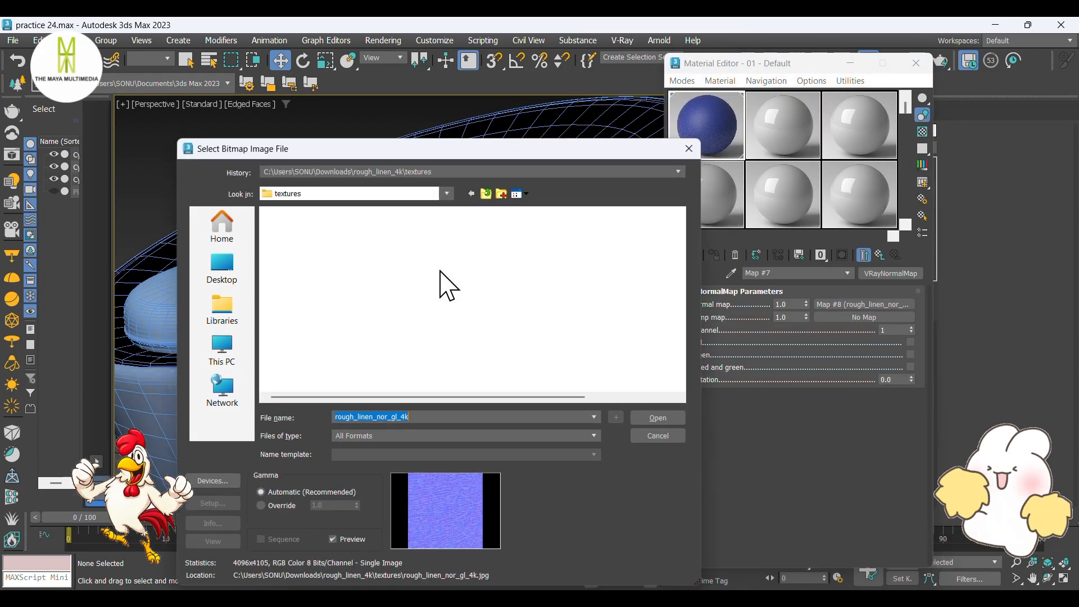
click(332, 243)
click(657, 417)
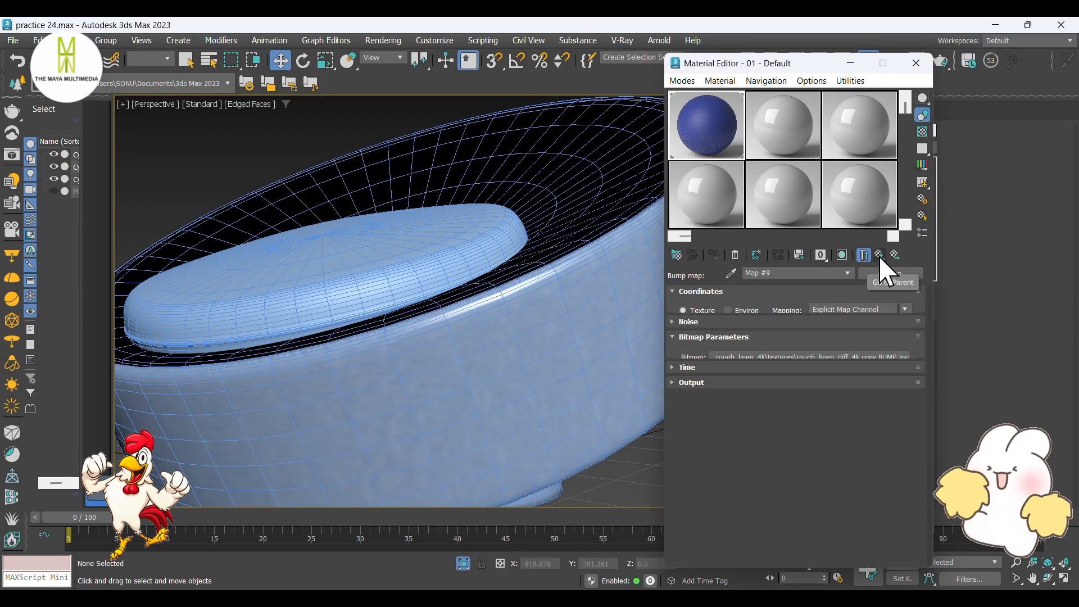
click(880, 256)
Set the VRayNormalMap's bump map multiplier to 0.4 and normal map multiplier to 0.2, then return to the VRayMtl's parameters
drag(794, 317, 770, 305)
text(0.40.2)
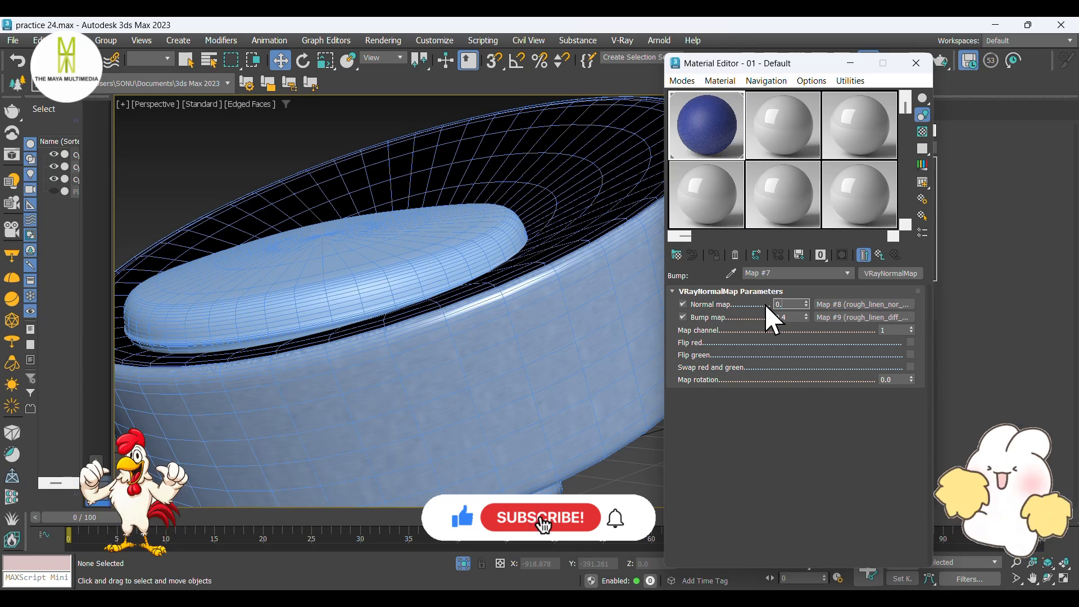
click(880, 255)
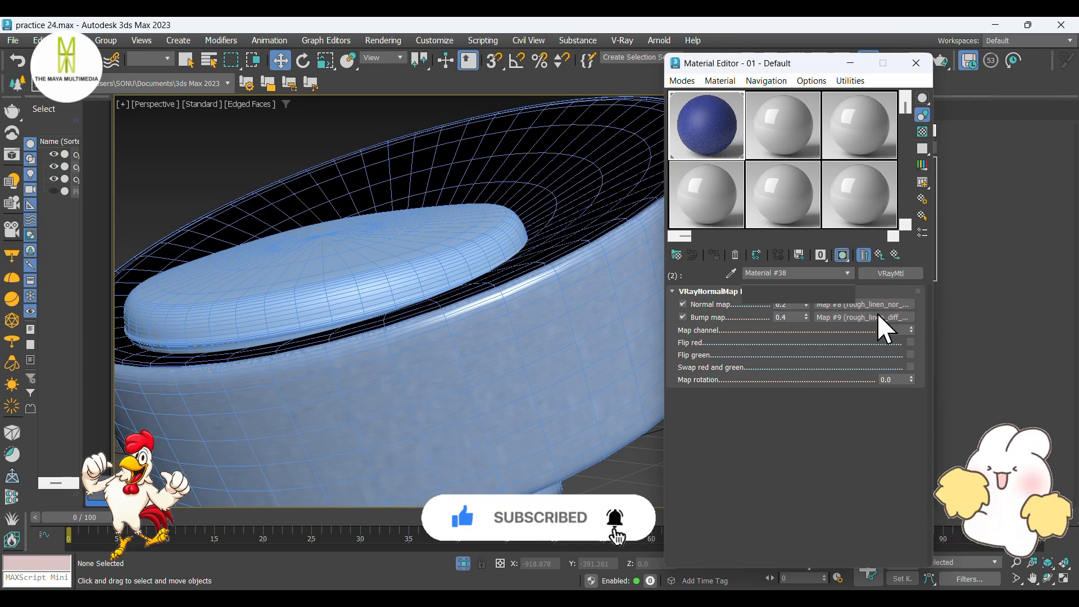
Load rough_linen_disp_4k as the Displace map bitmap of sub-material 2's VRayMtl
scroll(764, 447, down, 5)
scroll(764, 447, down, 10)
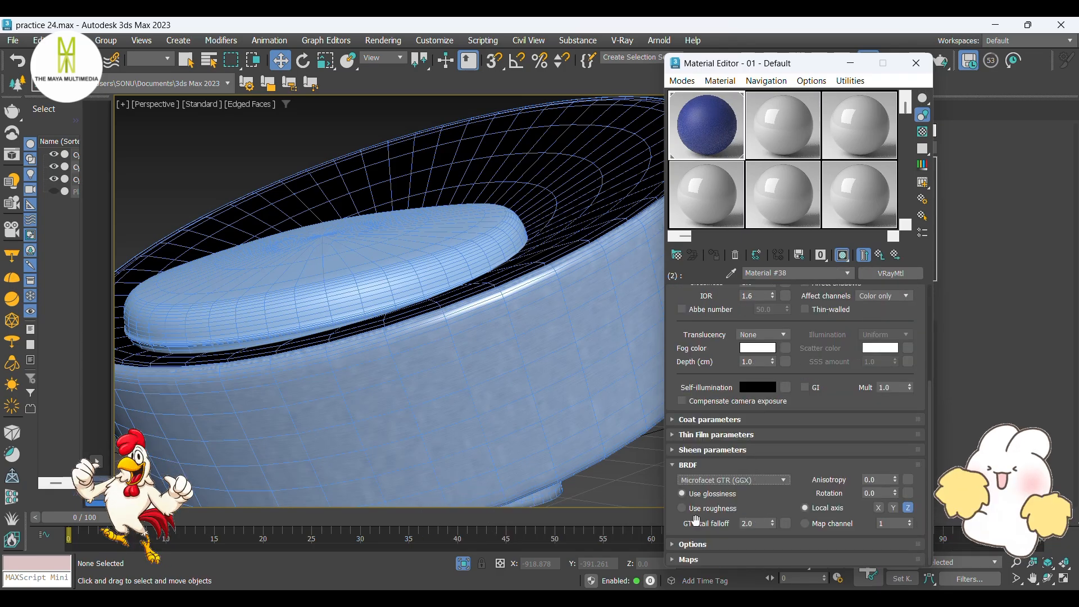
click(857, 335)
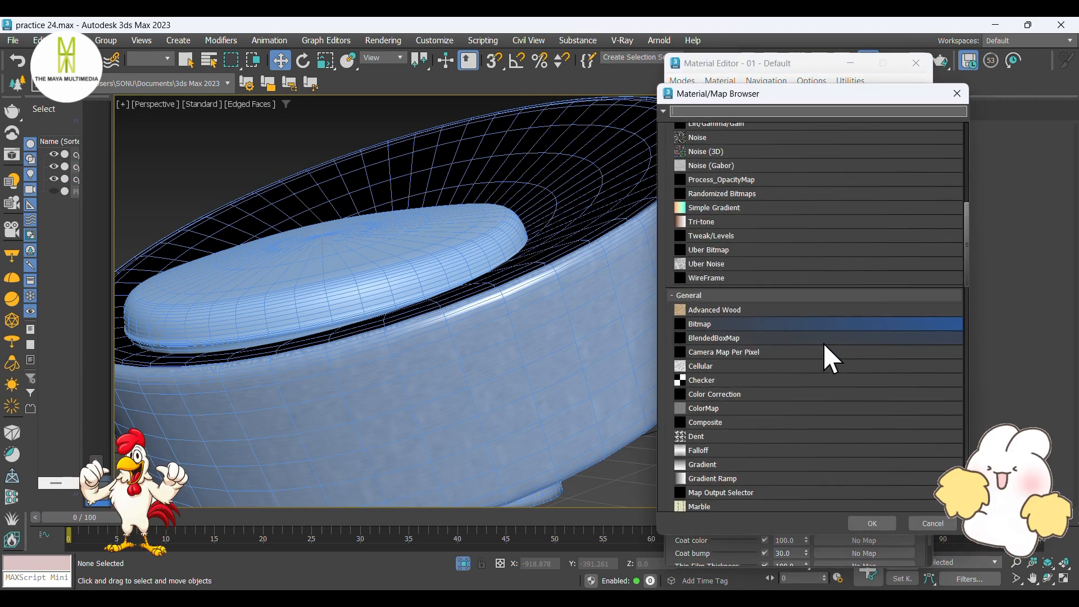
click(864, 514)
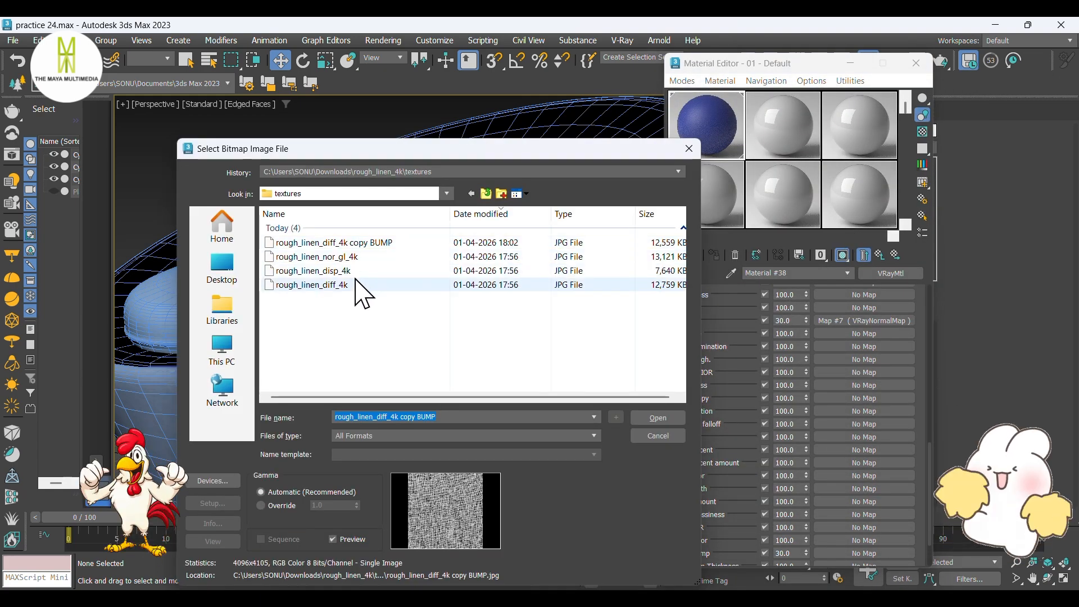
click(314, 271)
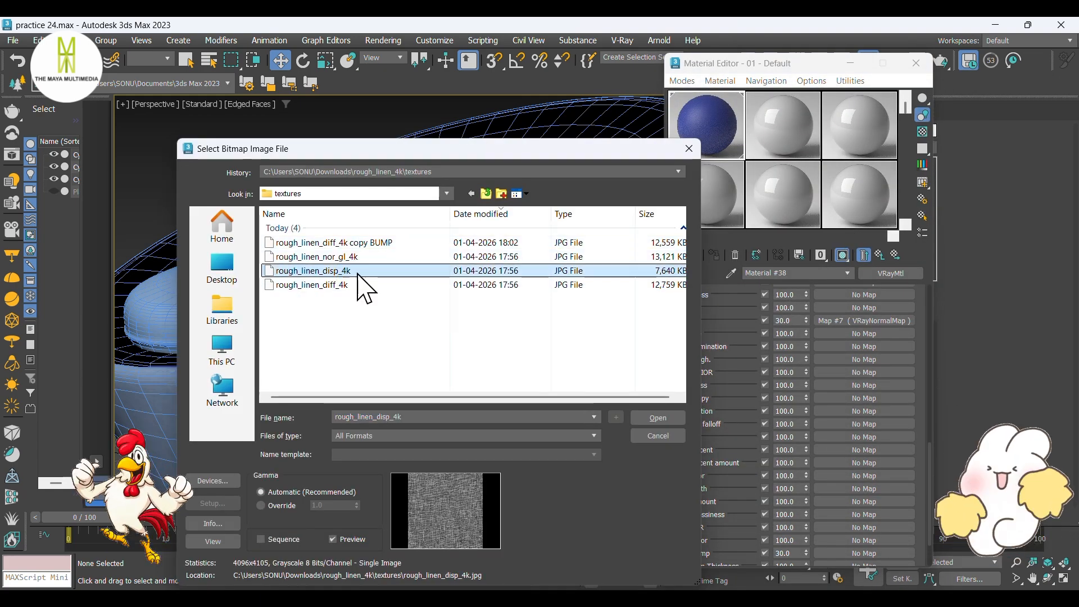
click(656, 417)
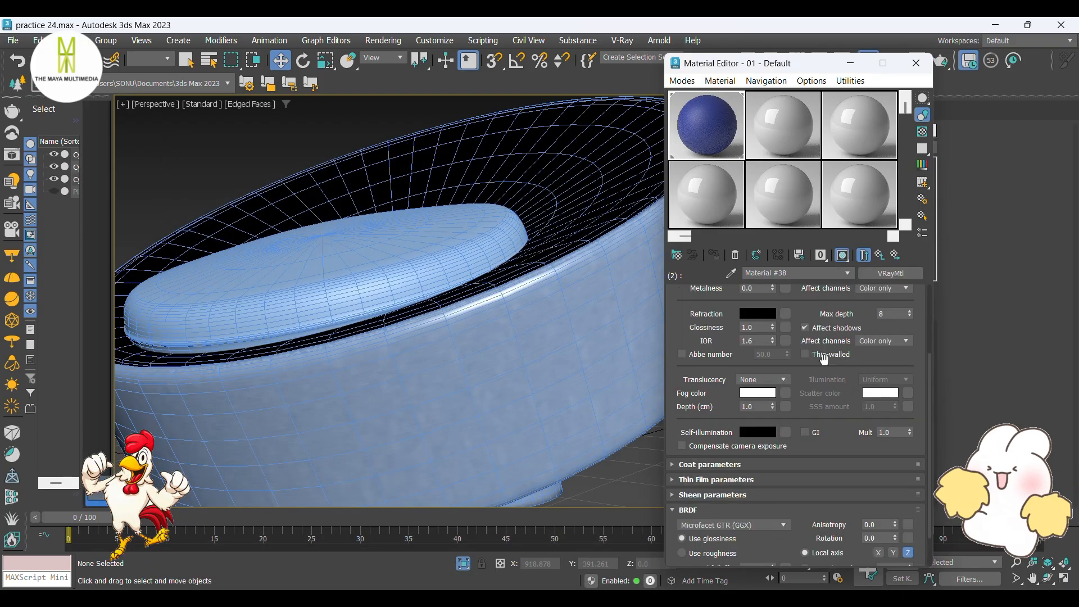
Return to sub-material 2's map slots and set the Displace amount to 0.25
scroll(821, 356, down, 3)
click(678, 557)
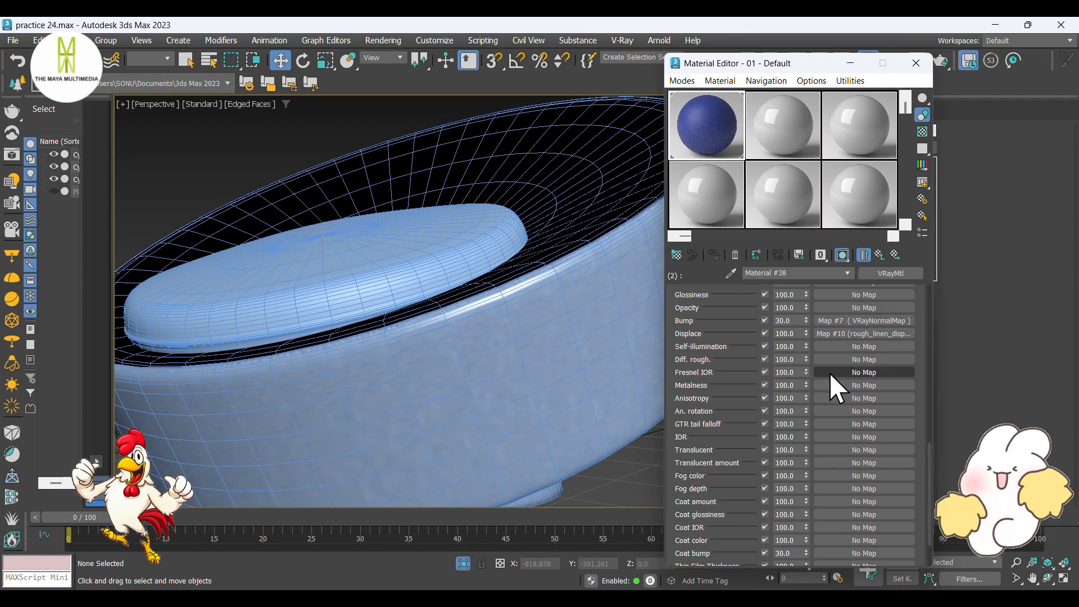
double_click(786, 333)
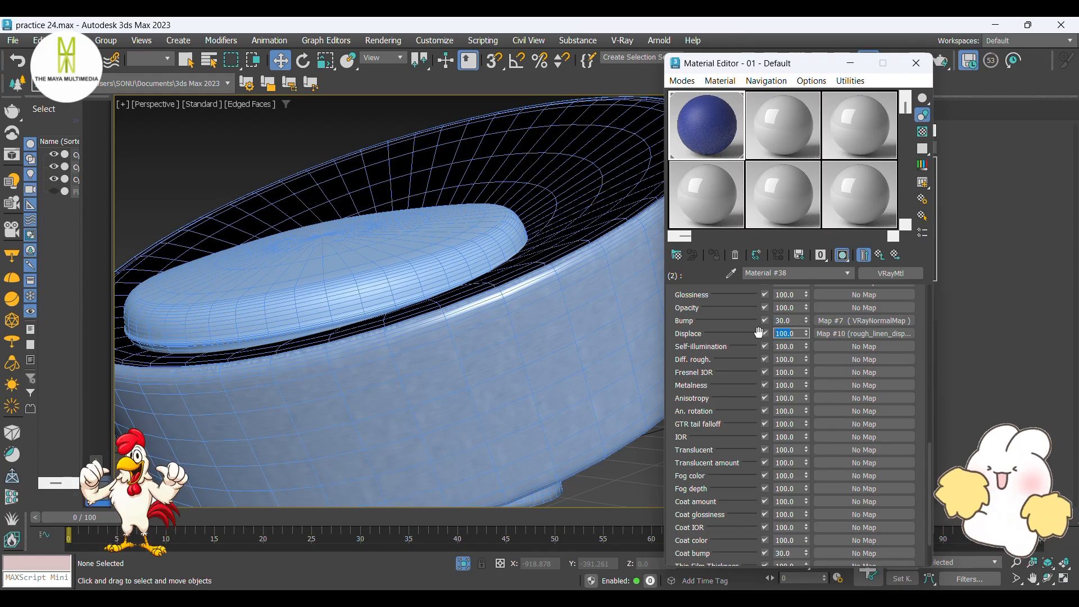
text(0.2)
key(Return)
key(BackSpace)
text(5)
key(Return)
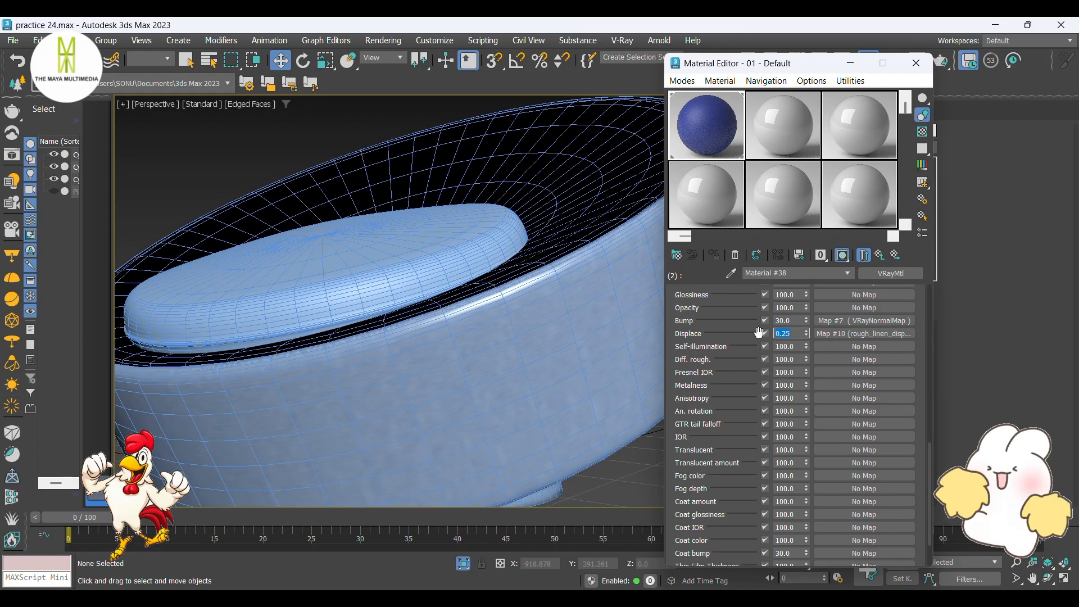
Assign the fabric material to the round seat cushion and clear the selection
click(487, 248)
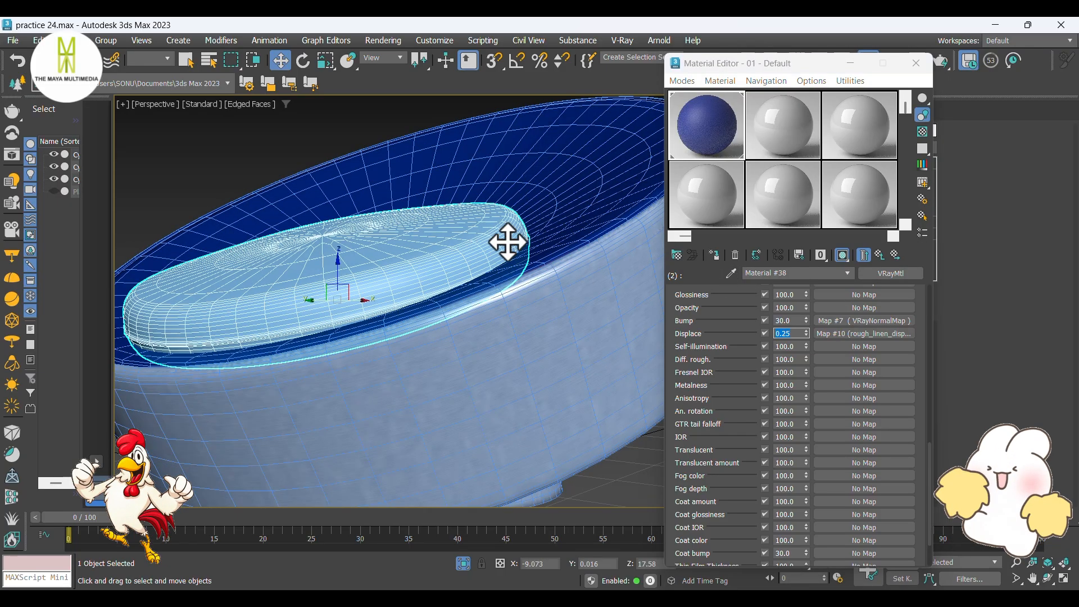
click(713, 254)
click(551, 197)
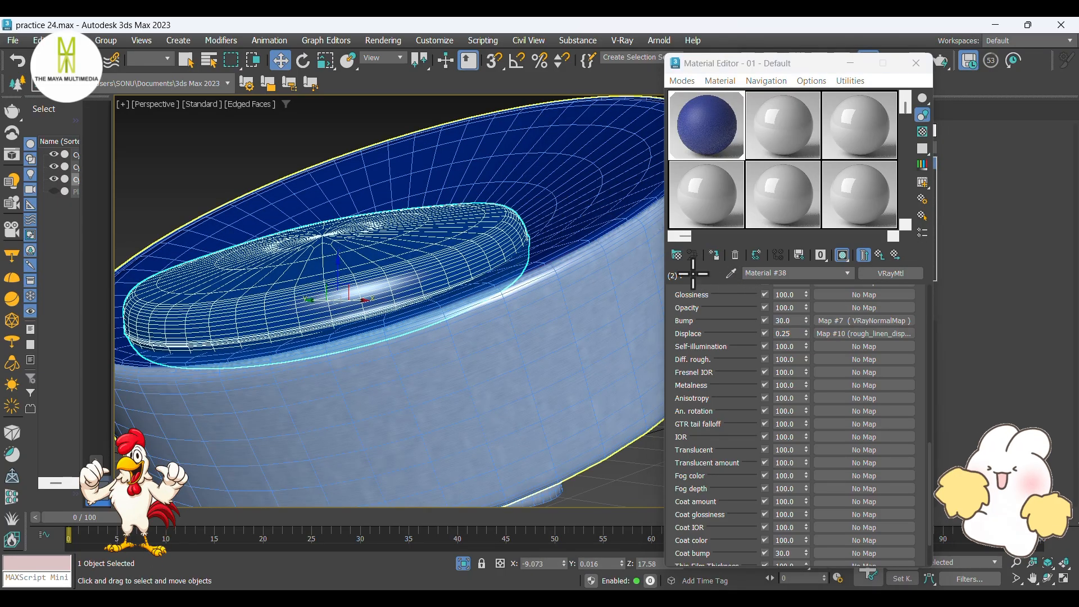
click(714, 253)
scroll(445, 315, down, 2)
click(638, 444)
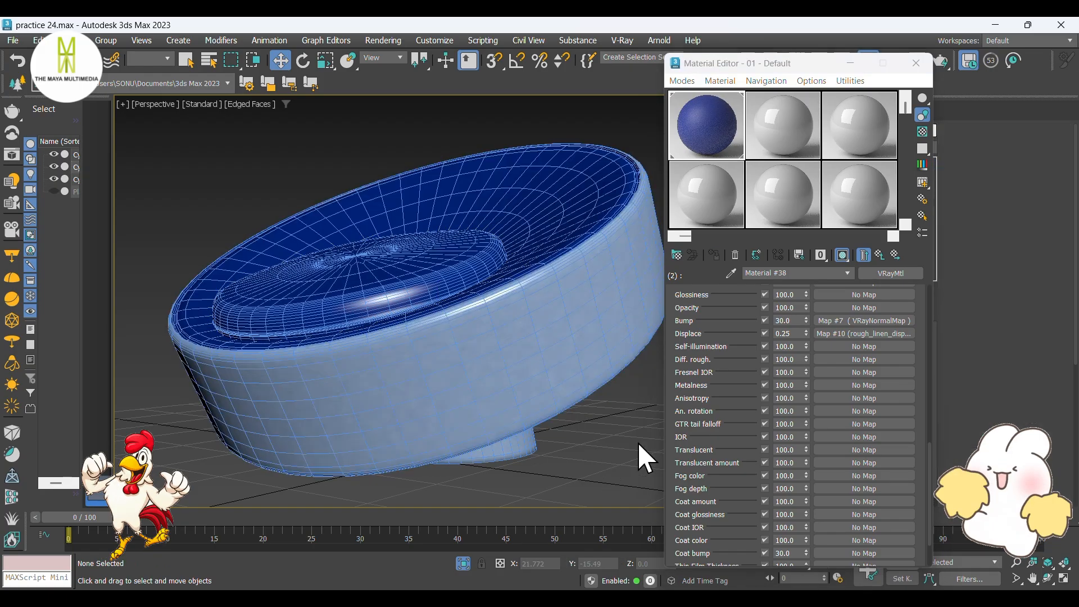
Minimize the Material Editor and add a UVW Map modifier with Box mapping to the seat cushion
click(850, 63)
click(434, 269)
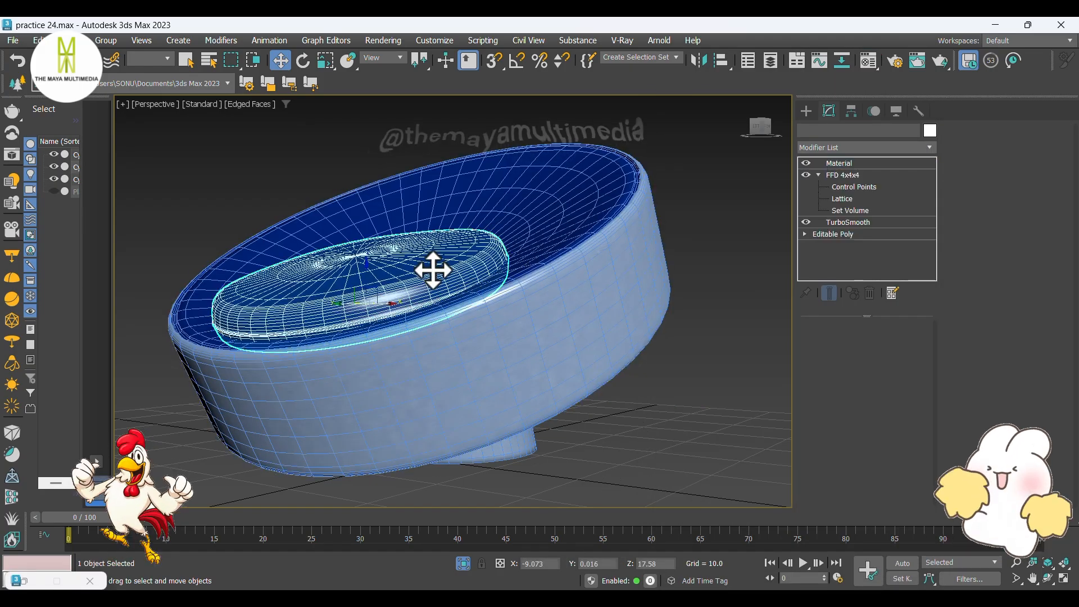
click(849, 147)
text(uvw)
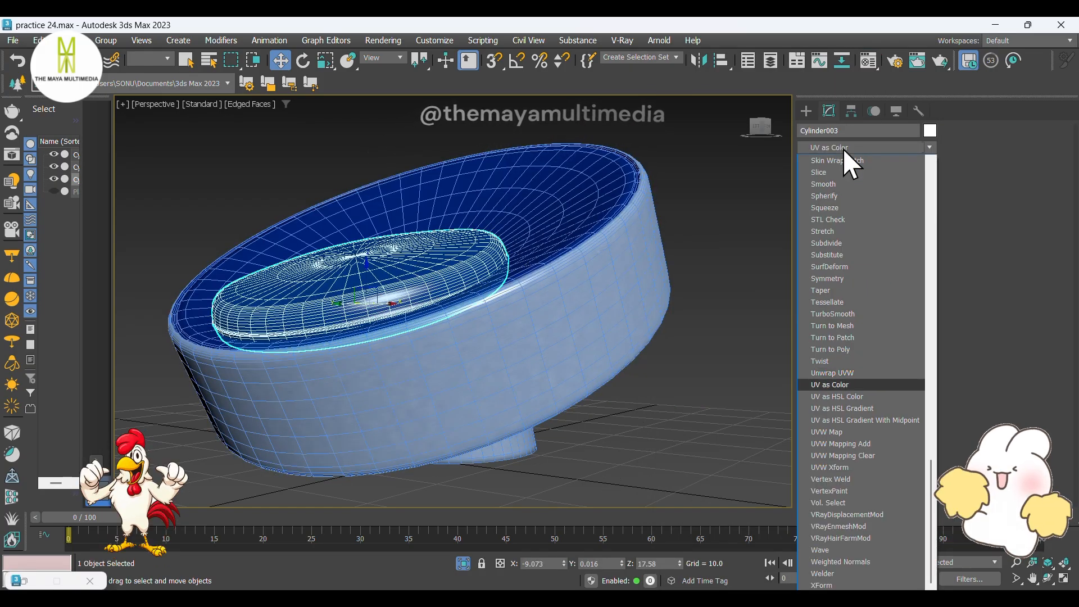
click(845, 431)
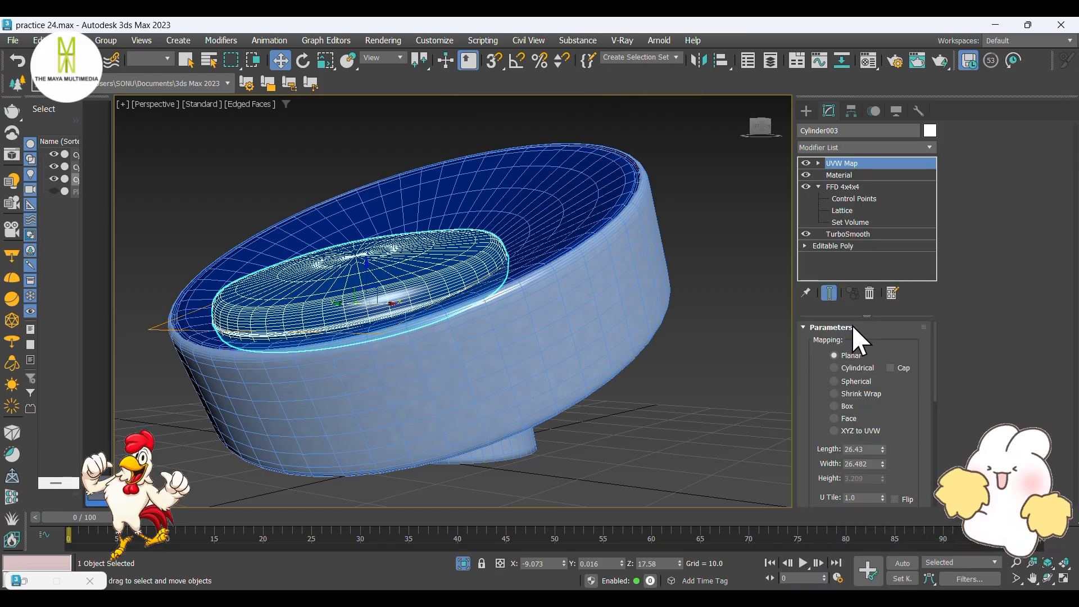
click(854, 370)
click(843, 406)
click(655, 329)
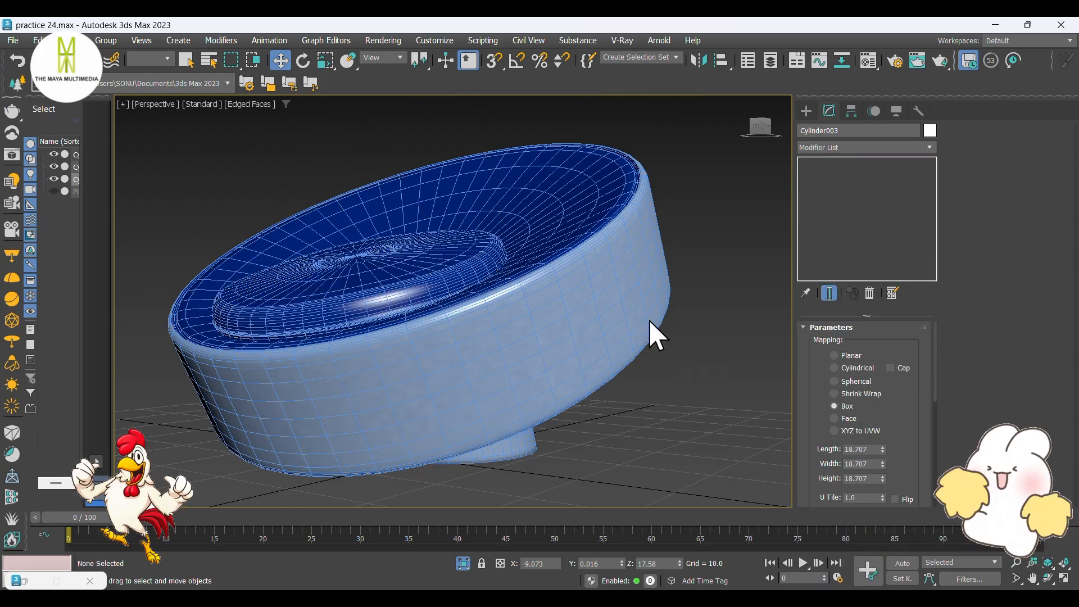
Add a UVW Map modifier with Box mapping to the chair's large round shell
click(598, 286)
click(845, 147)
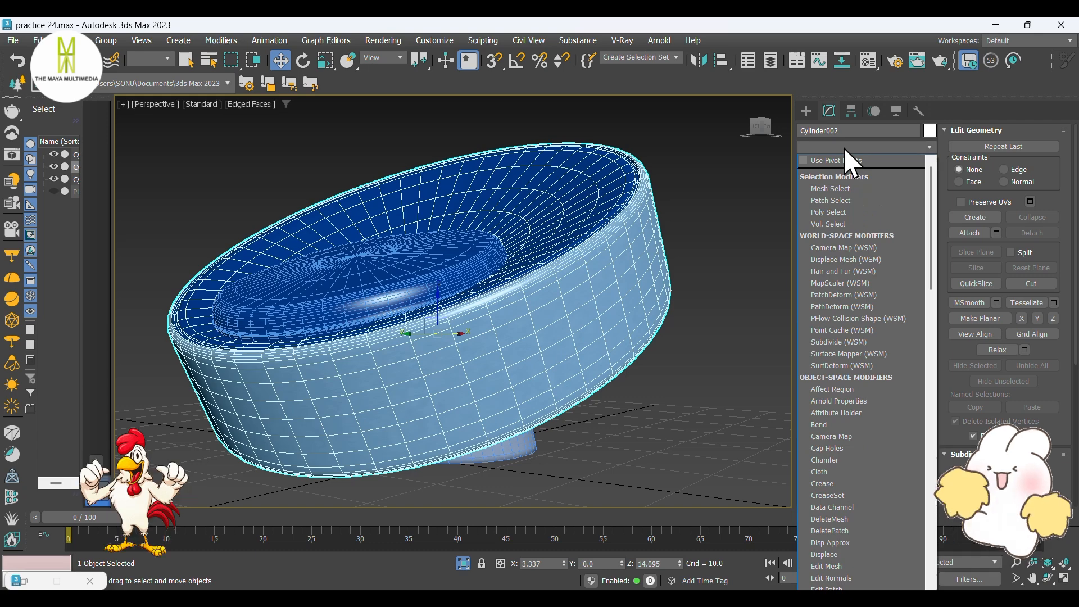
scroll(844, 147, down, 20)
click(837, 432)
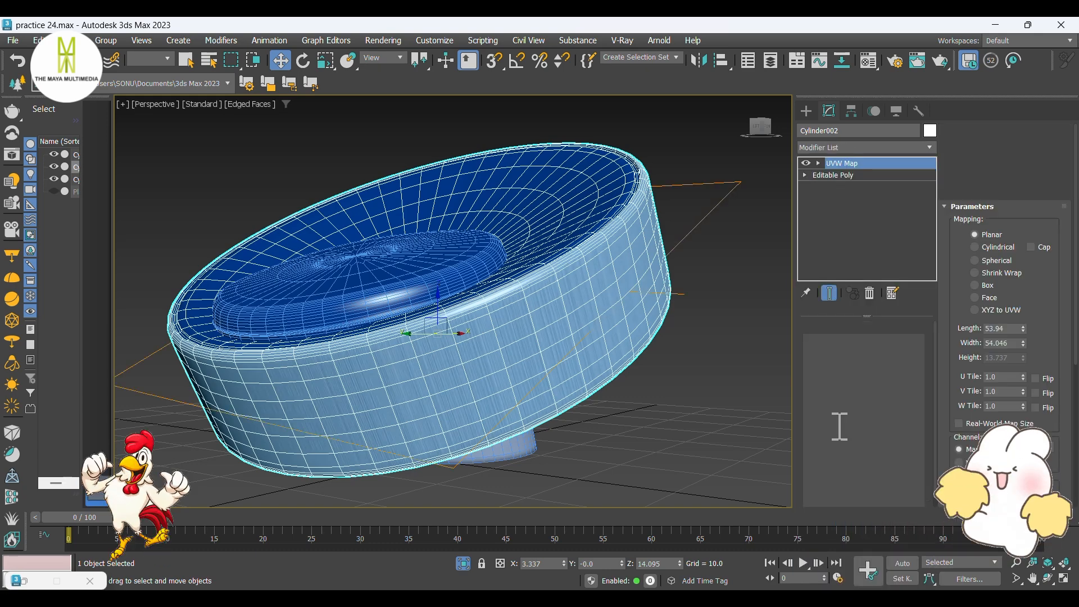
click(845, 381)
click(835, 405)
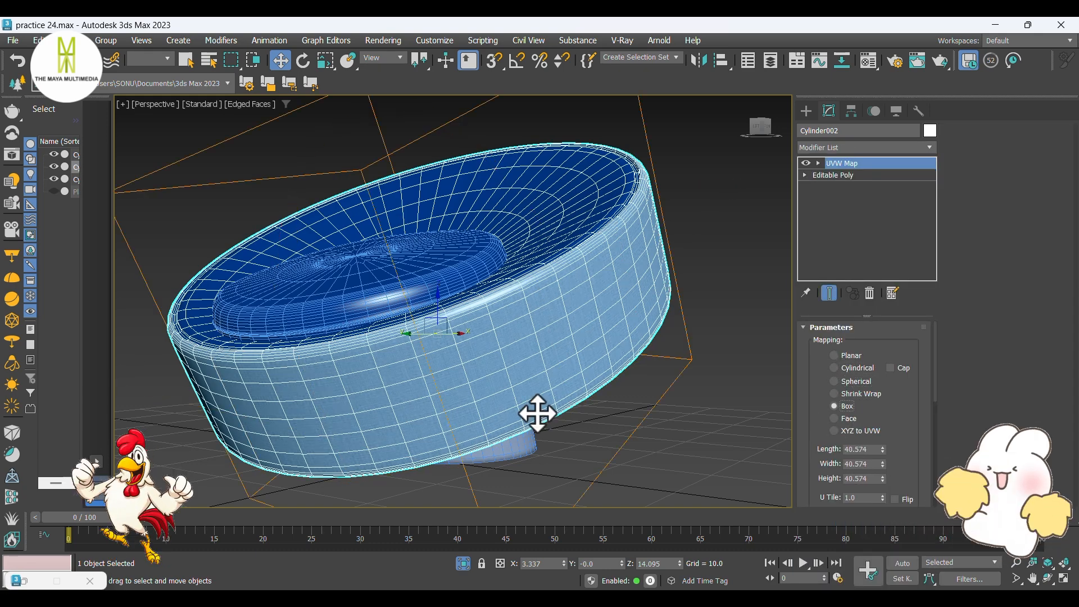
Add a UVW Map modifier with Box mapping to the chair's base, then deselect it
scroll(452, 416, up, 5)
scroll(452, 416, down, 5)
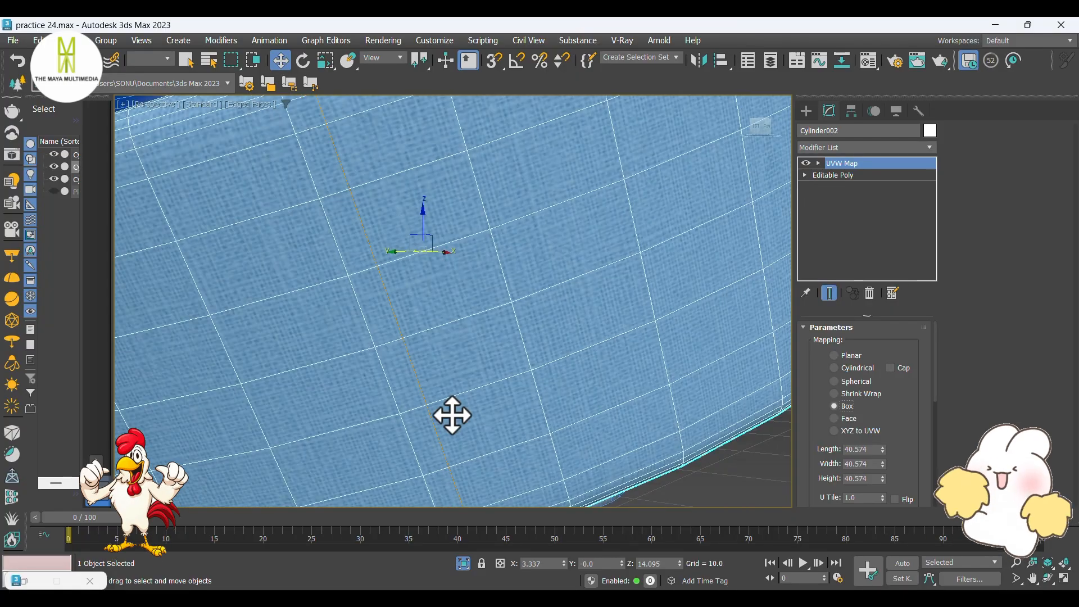
alt+middle_drag(583, 403, 554, 397)
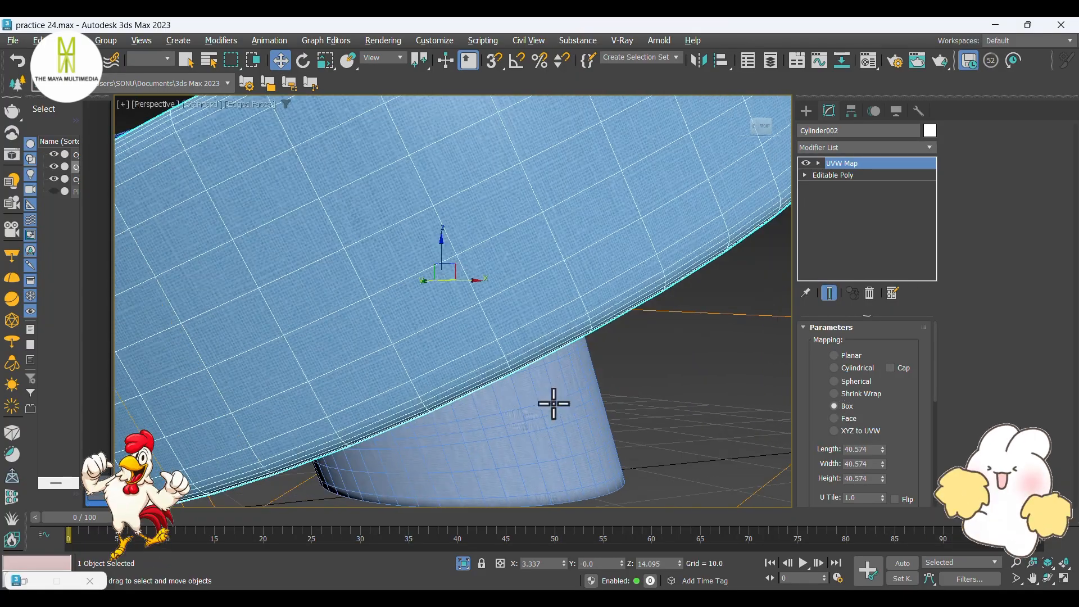
click(554, 404)
click(846, 151)
text(uvw)
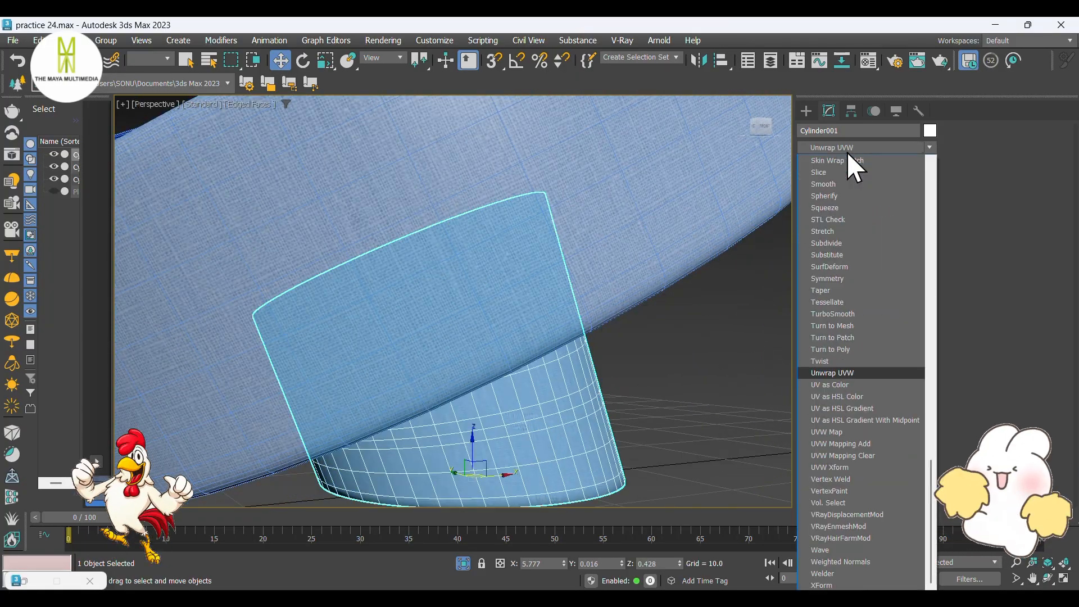
click(841, 431)
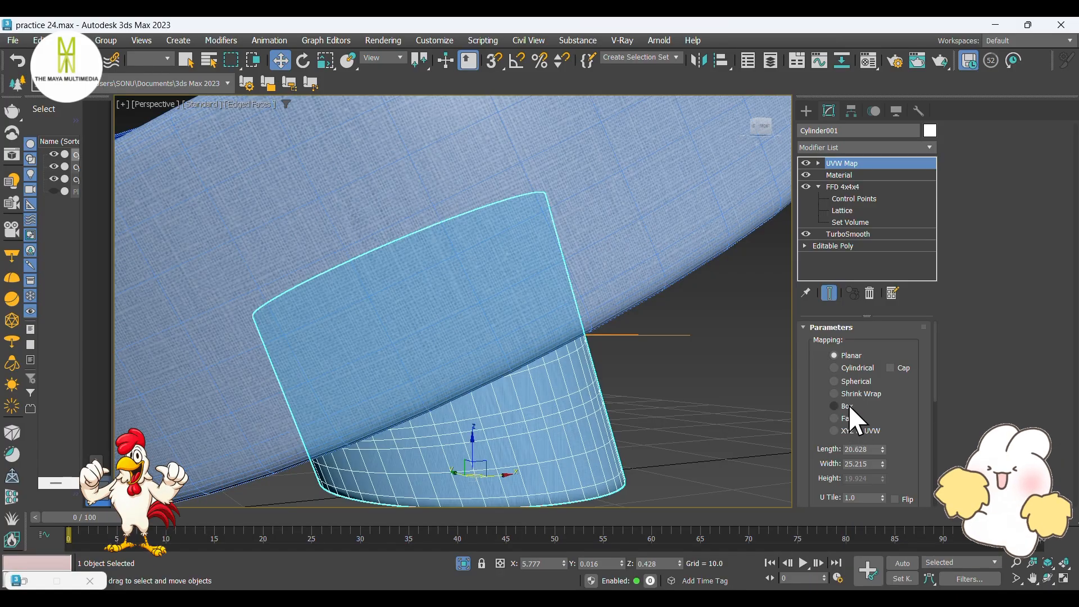
click(852, 415)
click(851, 404)
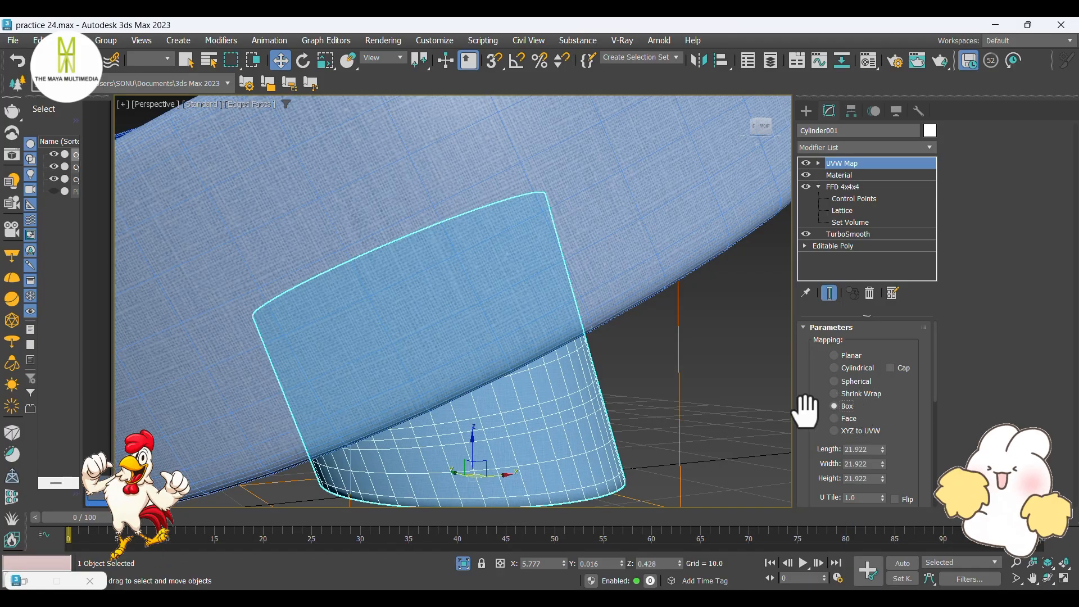
click(685, 422)
scroll(539, 440, up, 5)
scroll(539, 440, down, 5)
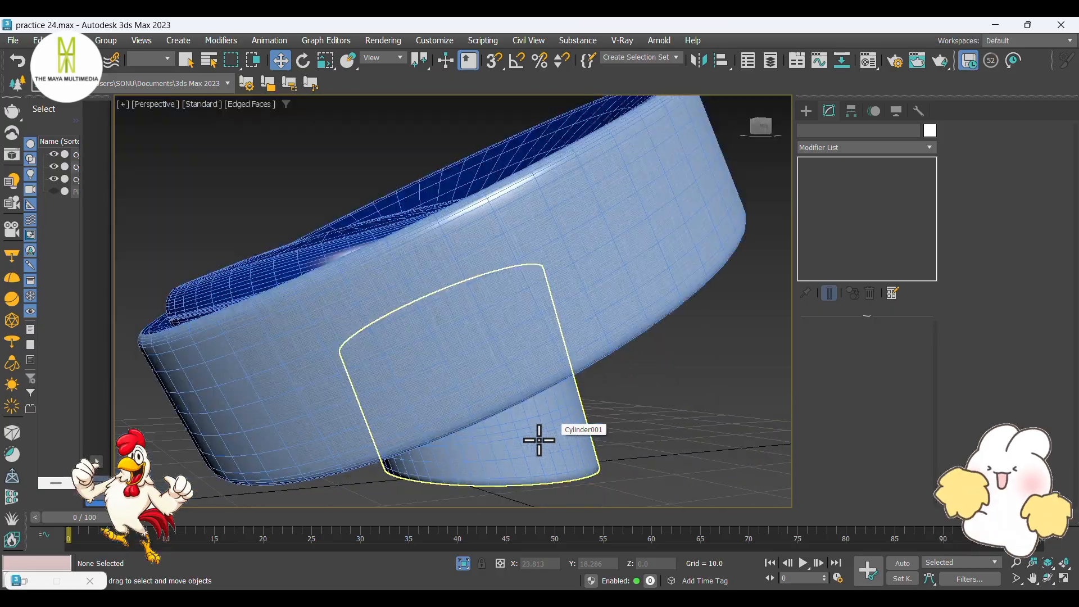
Scale down the UVW Map gizmo of the round shell uniformly to make its linen weave finer
click(516, 276)
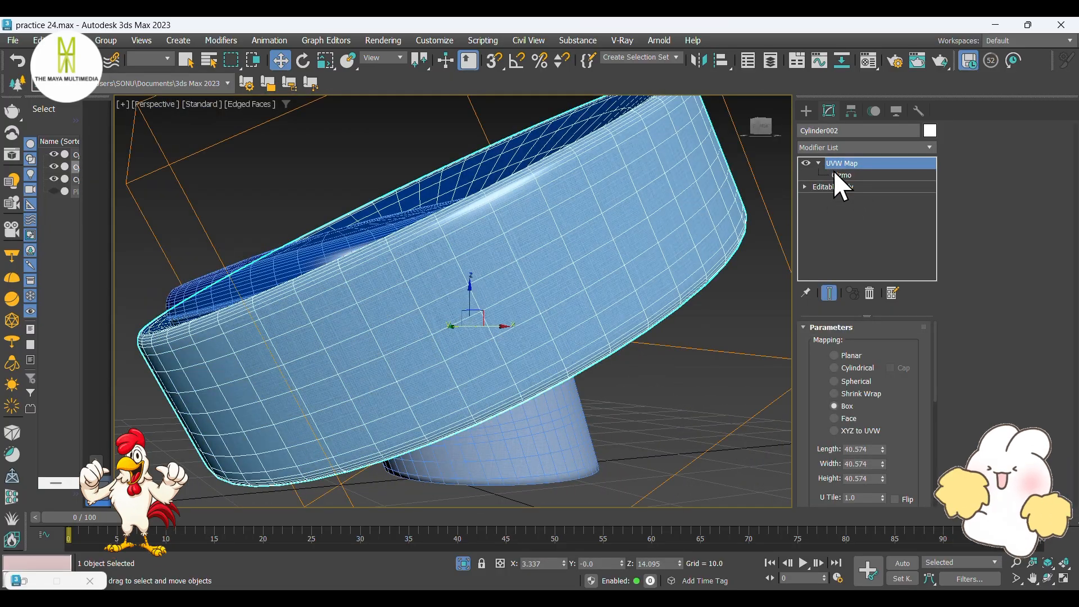
click(836, 175)
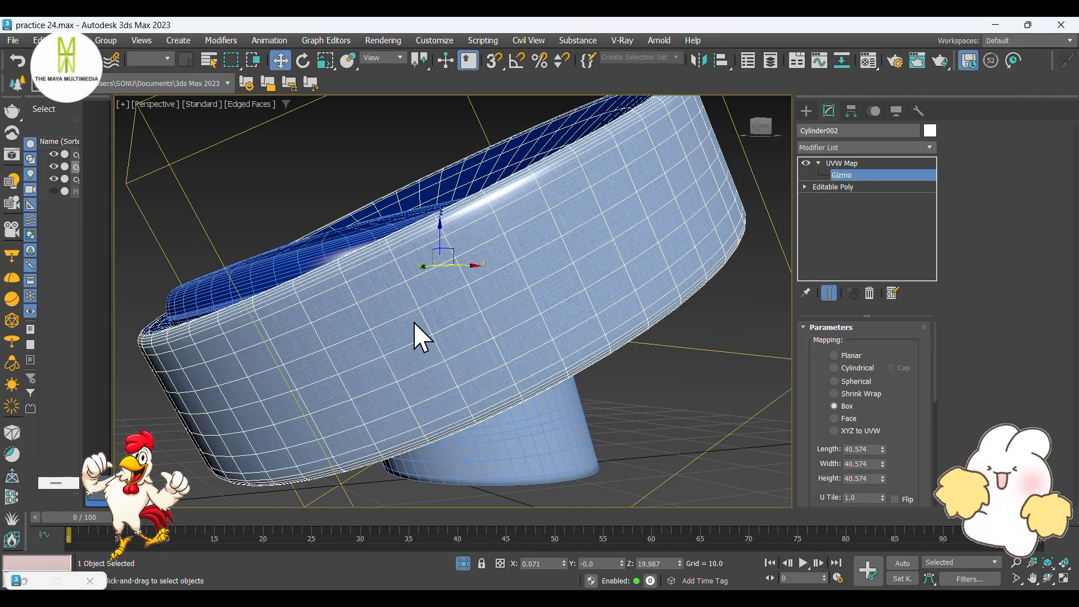
key(r)
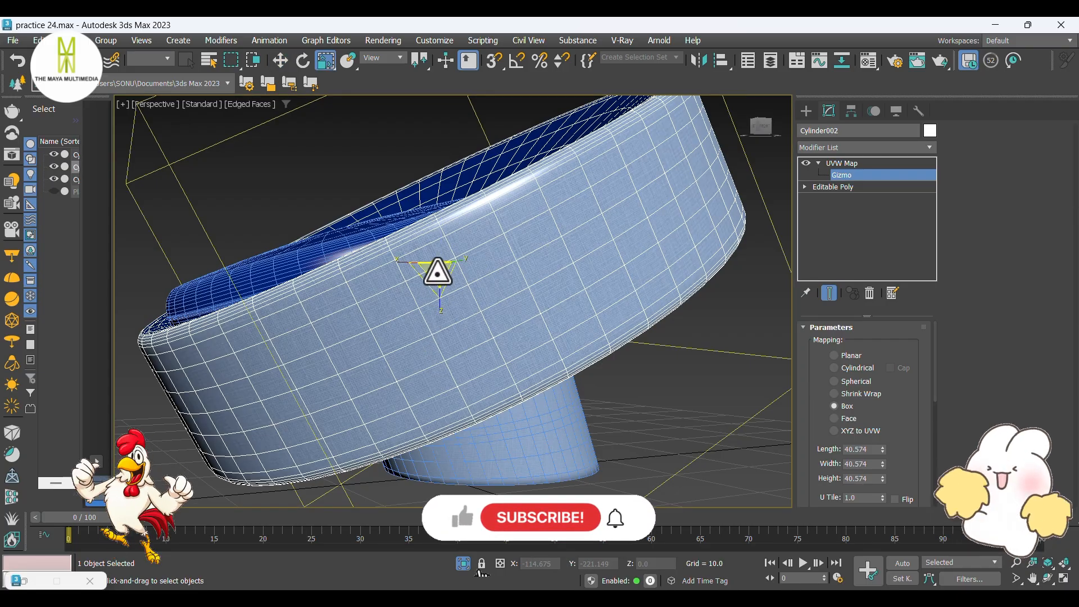
drag(436, 270, 437, 318)
scroll(434, 313, up, 5)
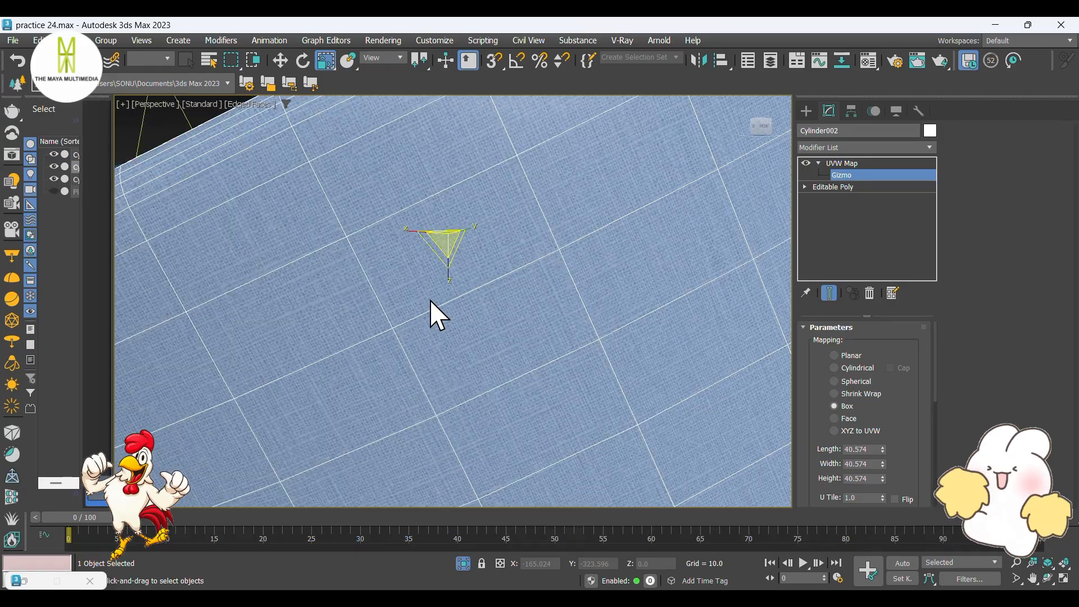
scroll(444, 323, down, 7)
Turn off the edged-face display, leave the shell's gizmo editing and clear the selection
alt+middle_drag(445, 316, 538, 319)
key(F4)
scroll(458, 332, up, 8)
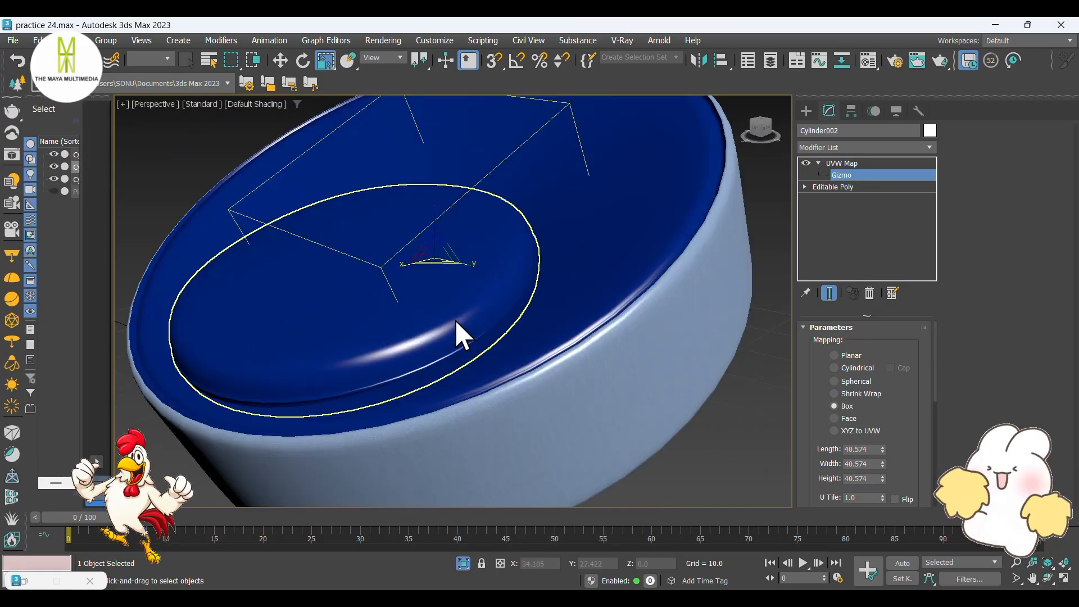
scroll(518, 372, down, 8)
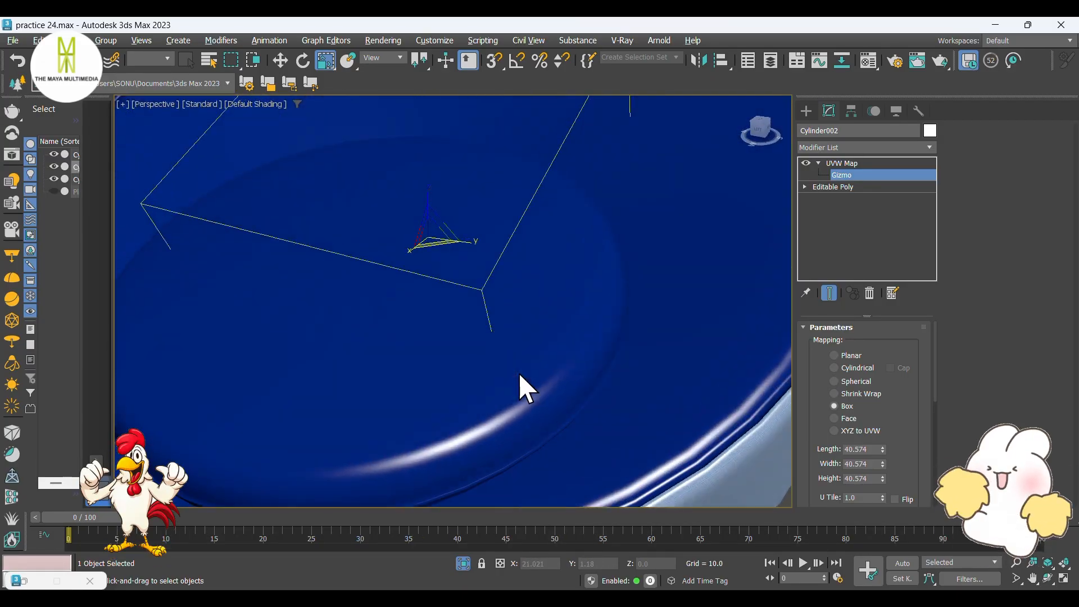
alt+middle_drag(530, 369, 489, 360)
click(806, 111)
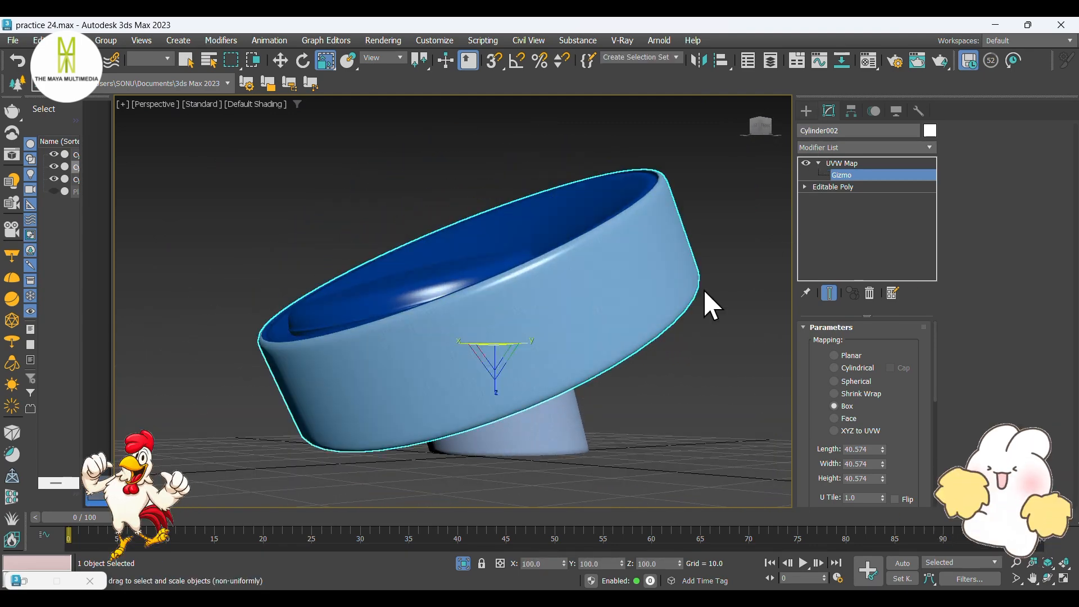
click(689, 359)
Examine the linen texture on the chair's shell, cushion and base up close and from a distance
mouse_move(668, 413)
alt+middle_down()
mouse_move(644, 403)
mouse_move(656, 404)
alt+middle_up()
scroll(551, 381, up, 6)
mouse_move(569, 409)
alt+middle_down()
mouse_move(551, 440)
mouse_move(570, 437)
mouse_move(549, 438)
mouse_move(579, 416)
alt+middle_up()
scroll(551, 441, up, 5)
scroll(552, 434, down, 7)
scroll(525, 419, up, 4)
scroll(549, 424, down, 5)
mouse_move(654, 454)
middle_down()
mouse_move(626, 438)
mouse_move(665, 430)
middle_up()
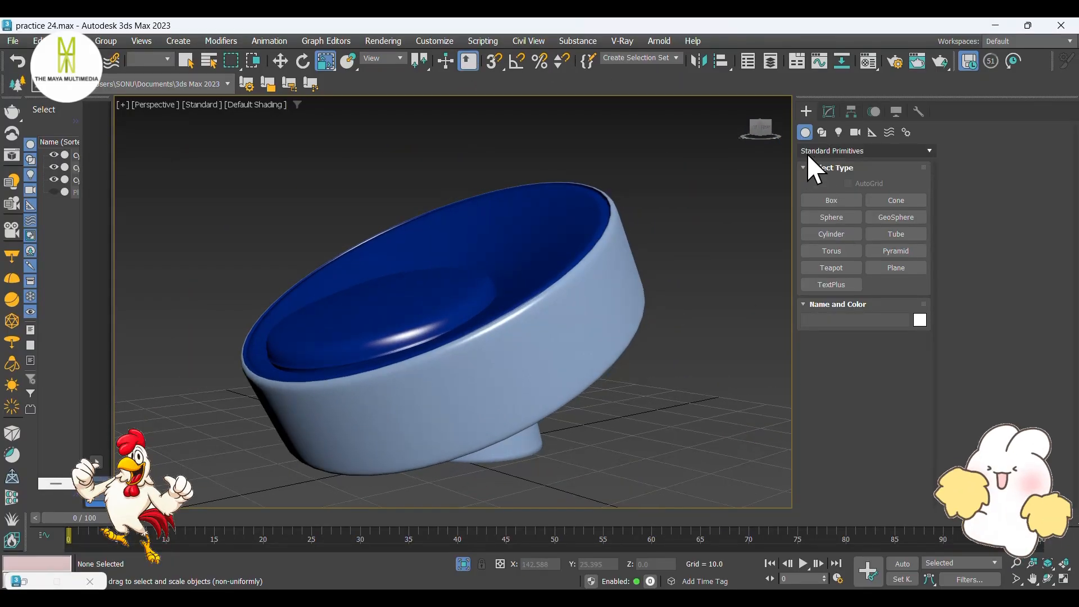
Create a Dome-type VRayLight on the ground beside the chair and activate the Move tool
click(836, 133)
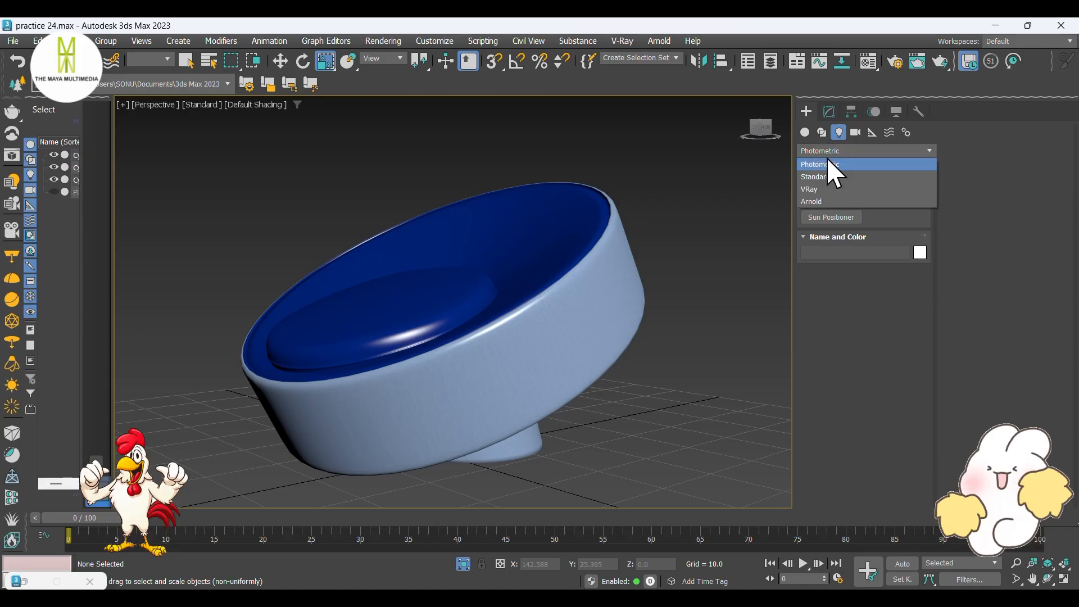
click(820, 190)
click(837, 202)
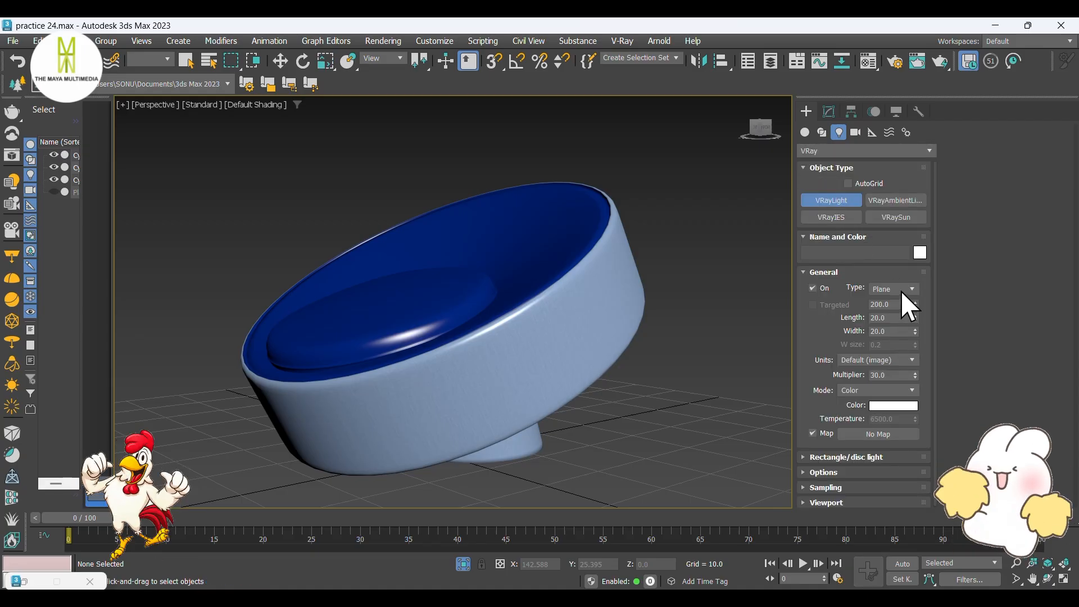
click(902, 292)
click(893, 306)
click(697, 350)
key(w)
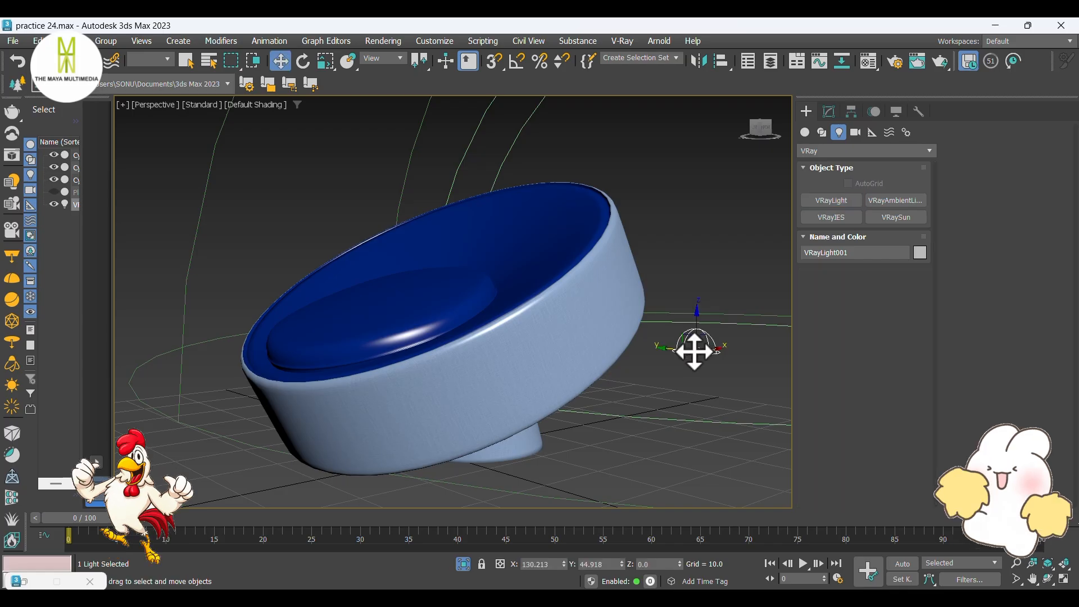
Clear the selection and render a close-up perspective view of the cushion and the shell's rim
click(687, 241)
alt+middle_drag(511, 367, 510, 358)
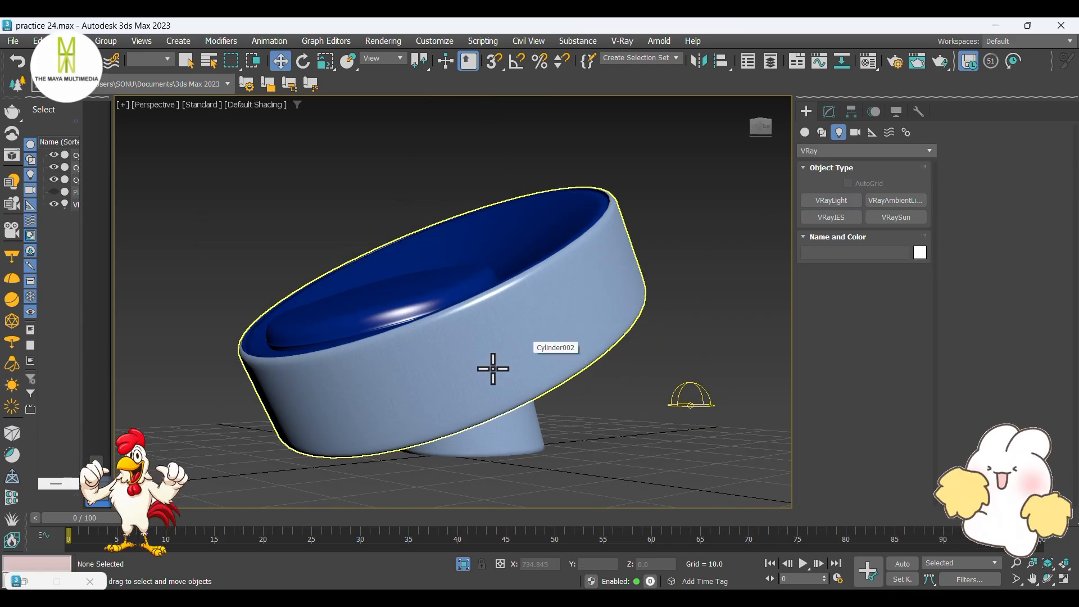
scroll(392, 374, up, 5)
scroll(394, 373, down, 2)
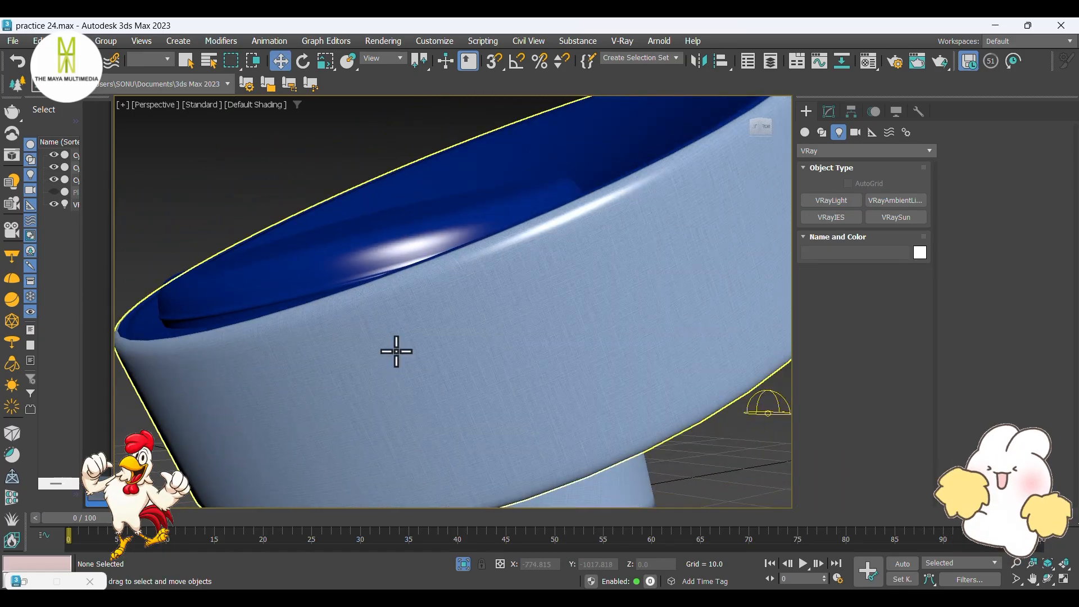
alt+middle_drag(396, 351, 397, 359)
scroll(426, 342, up, 2)
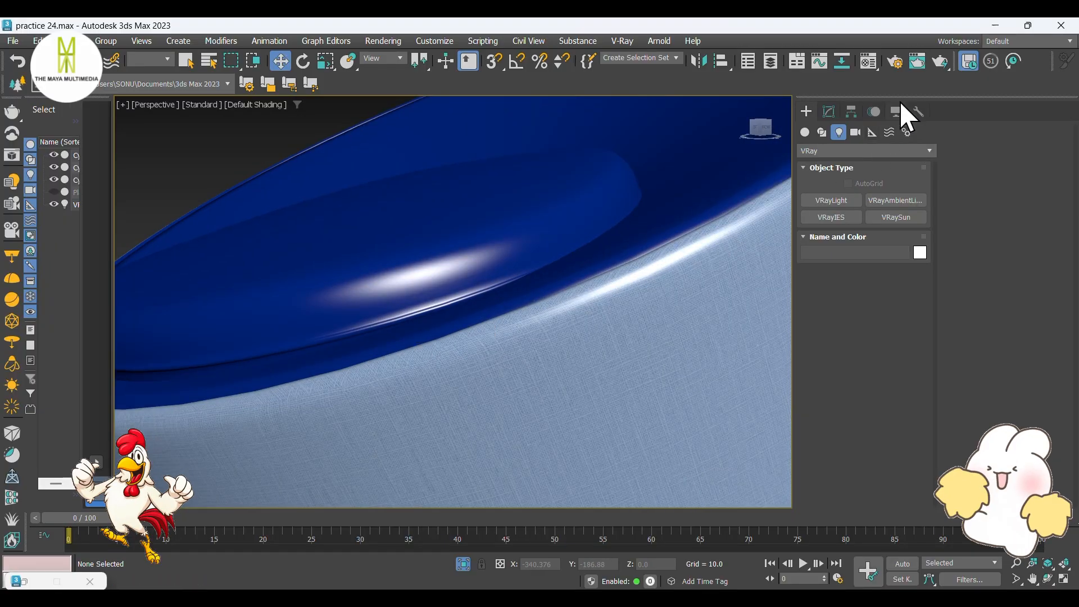
click(940, 62)
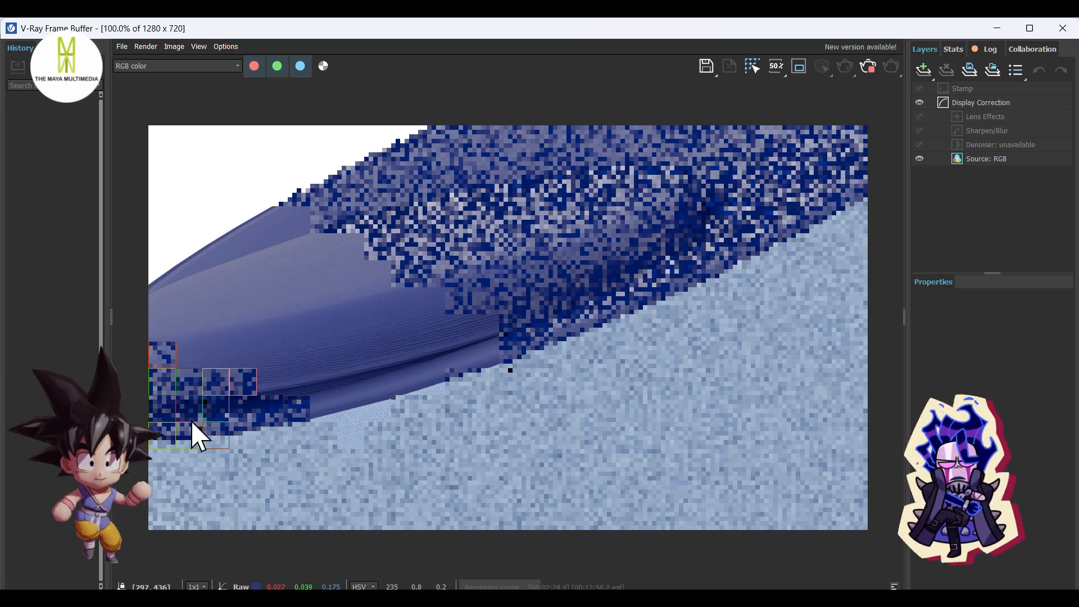
Examine the linen weave in the render up close, minimize the frame buffer and stop the render
scroll(197, 433, up, 1)
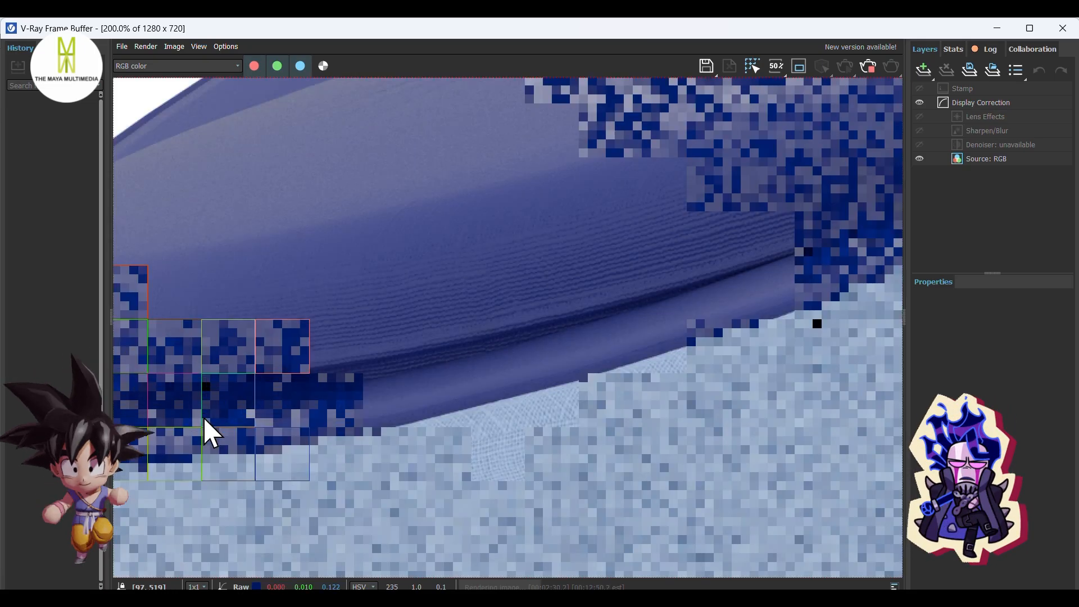
click(999, 29)
click(709, 99)
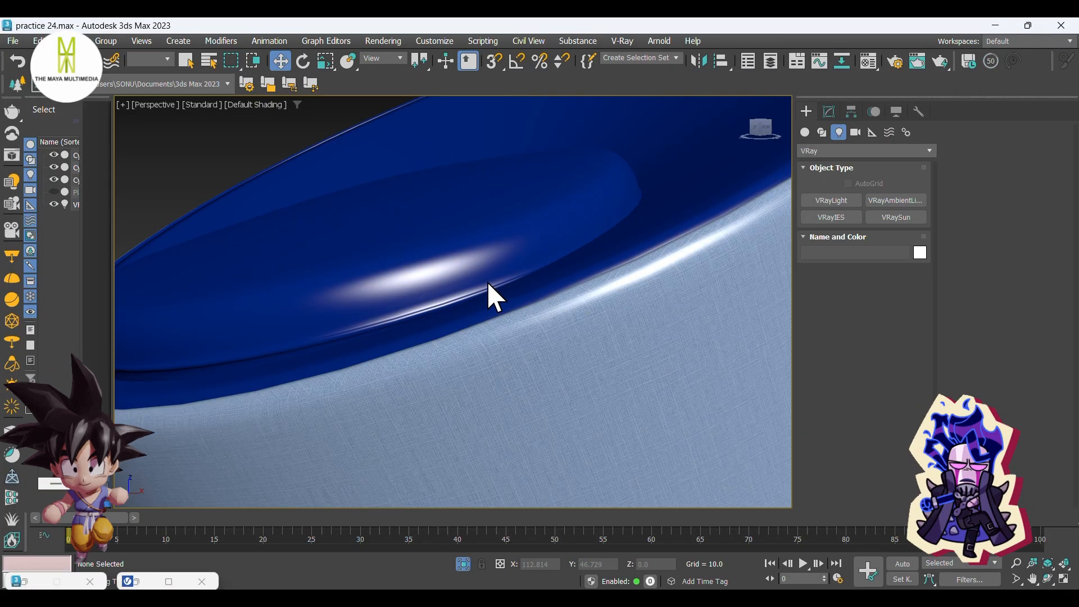
Try Spherical mapping in the round shell's UVW Map modifier and return it to Box mapping
scroll(487, 283, down, 5)
click(605, 264)
click(828, 112)
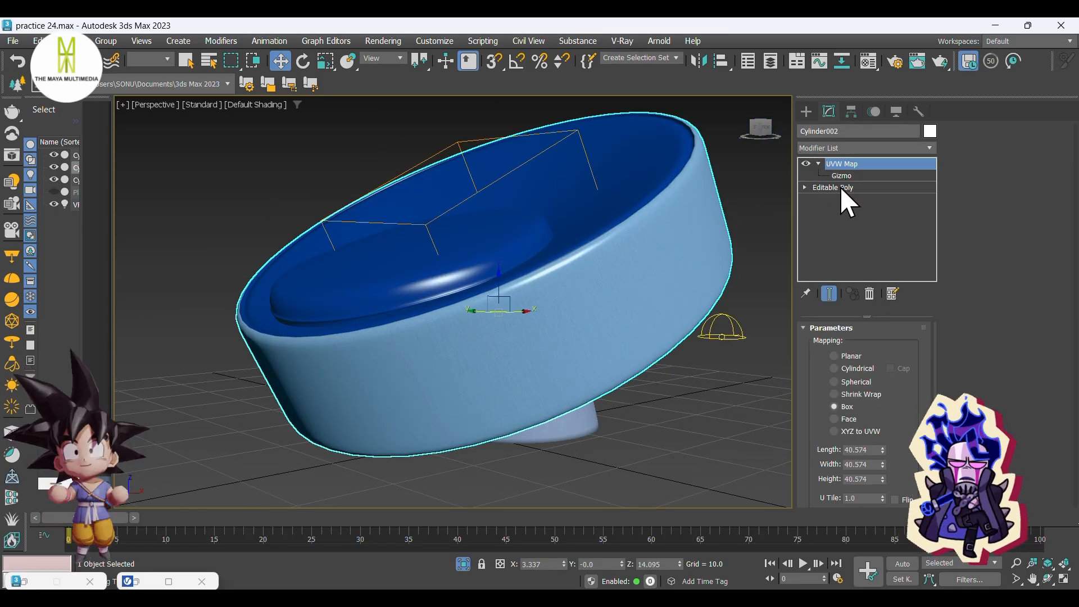
click(845, 384)
click(845, 407)
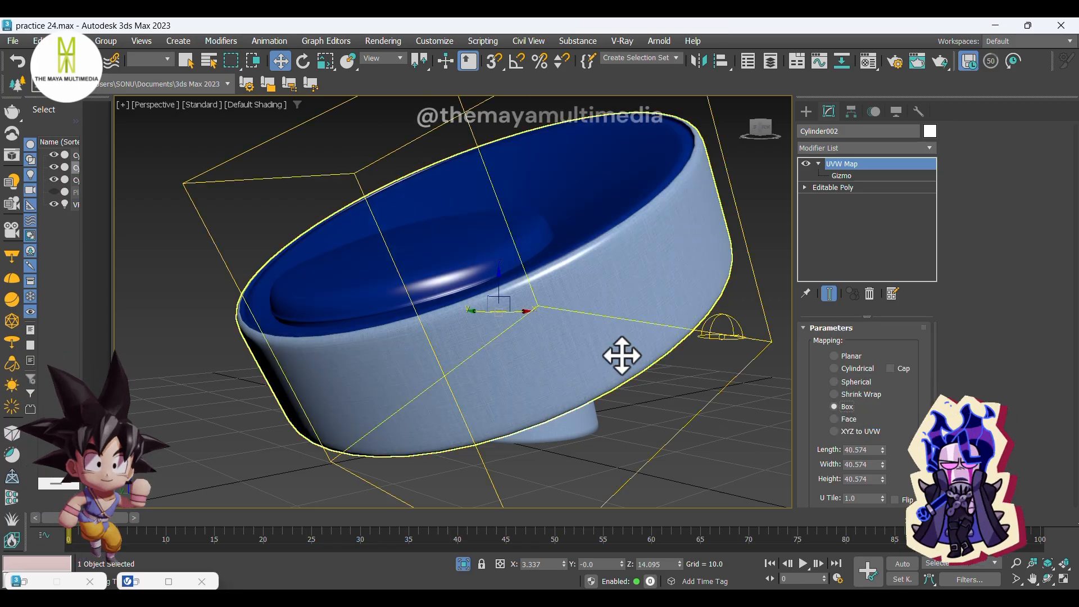
alt+middle_drag(622, 355, 648, 359)
Try Spherical mapping in the seat cushion's UVW Map modifier and return it to Box mapping
click(481, 270)
click(854, 380)
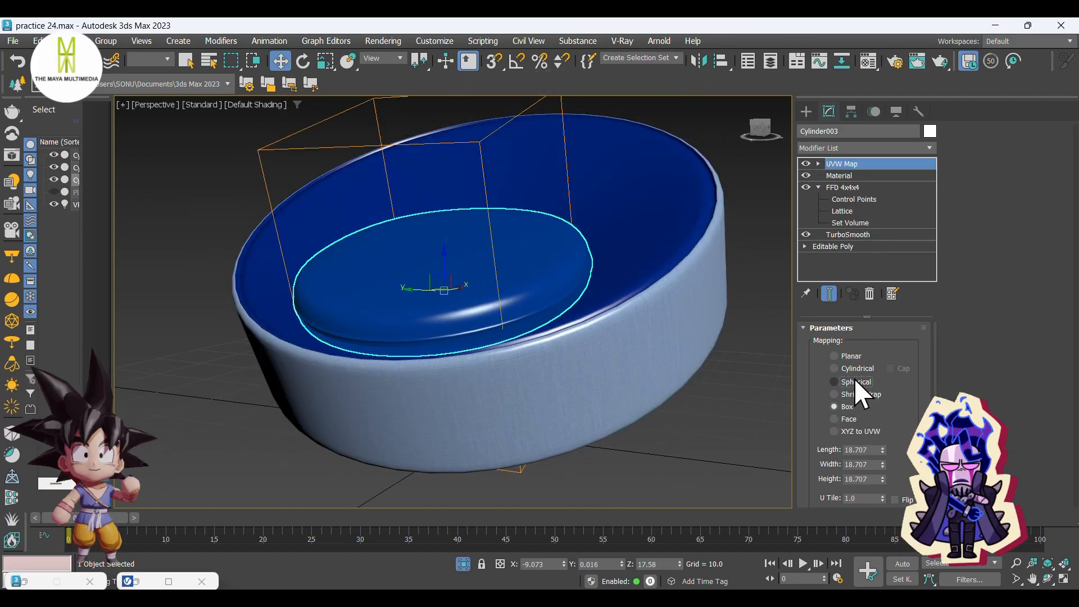
click(847, 406)
Uniformly scale down the gizmo of the seat cushion's UVW Map modifier
scroll(515, 349, up, 4)
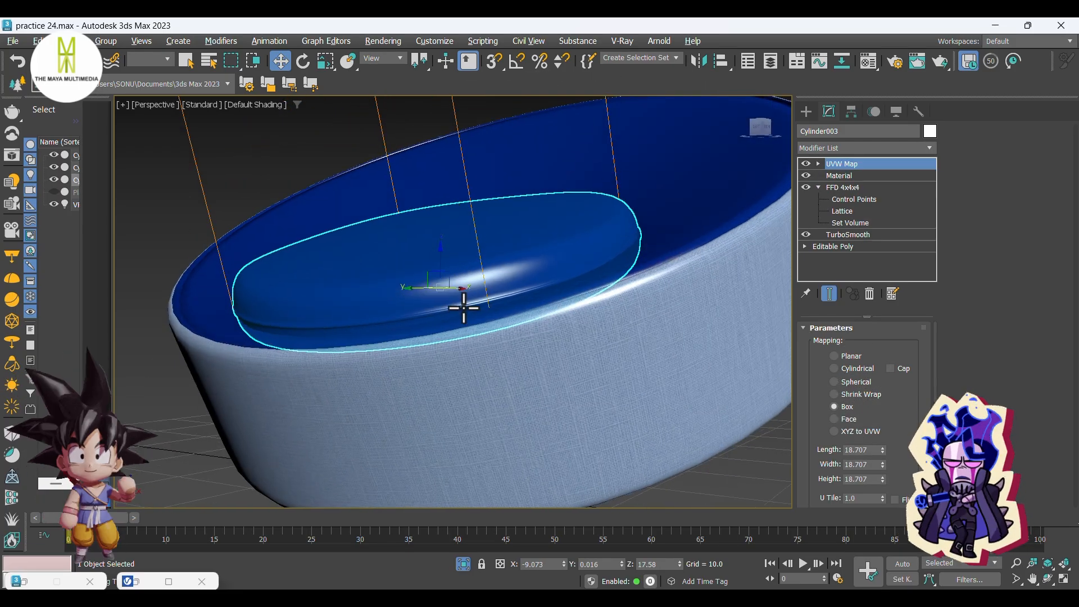
scroll(540, 390, up, 2)
alt+middle_drag(544, 390, 449, 303)
click(818, 163)
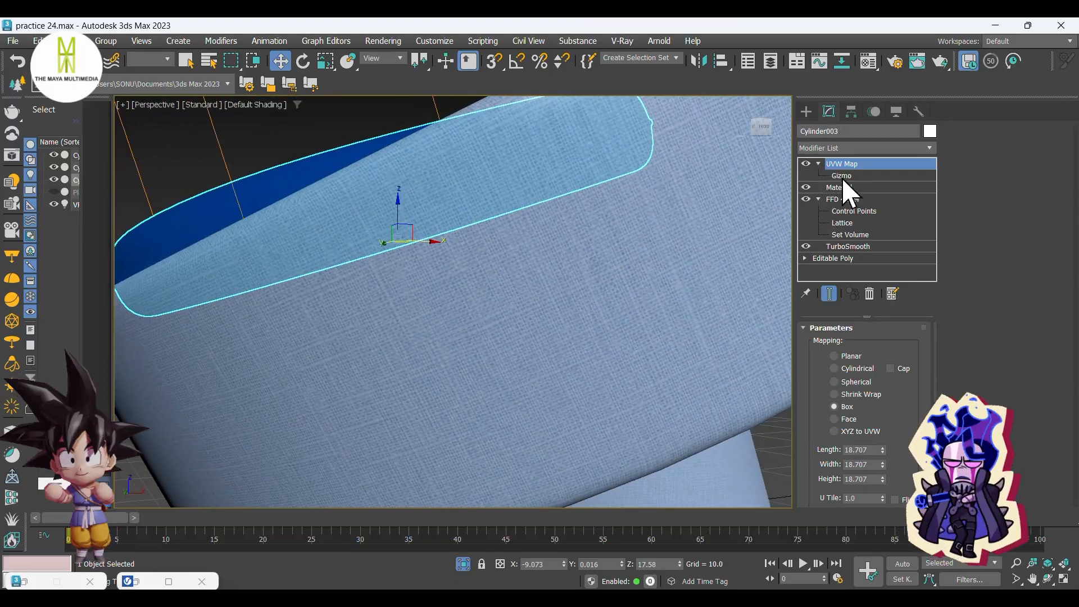
click(842, 176)
key(r)
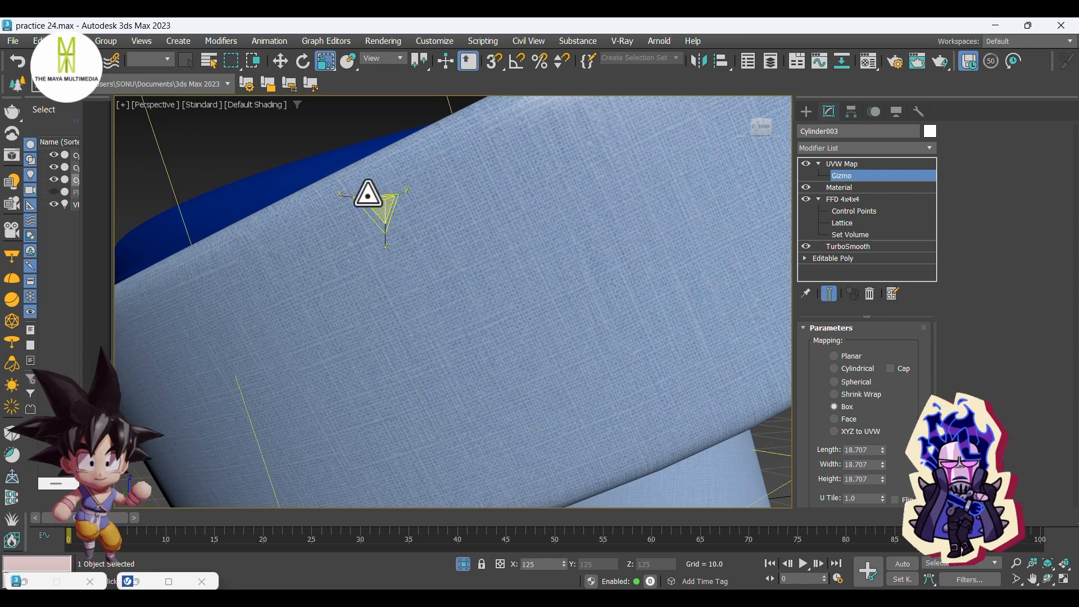
drag(368, 194, 402, 226)
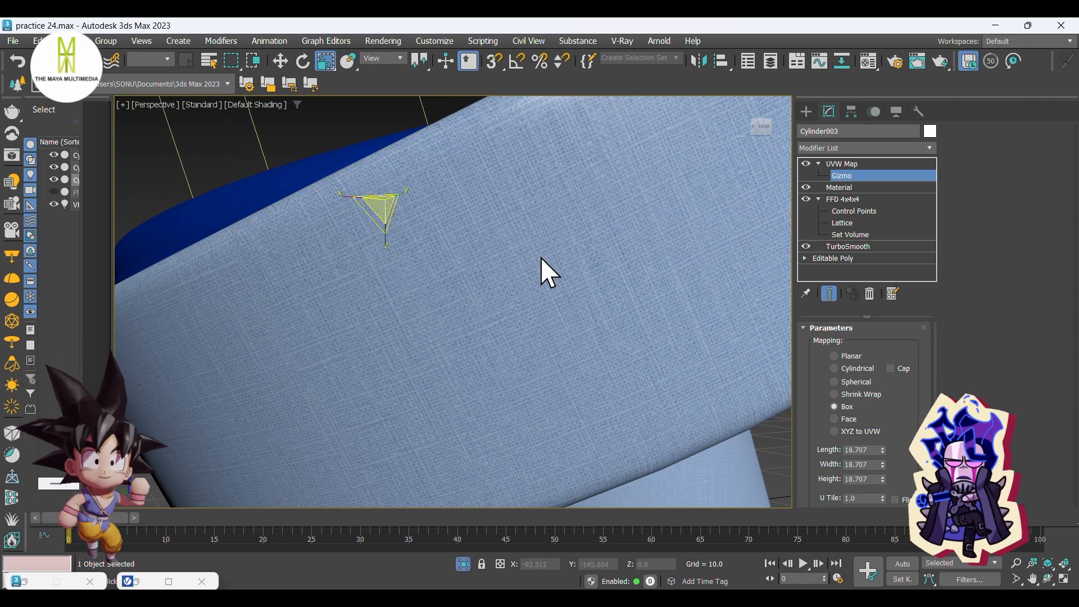
Uniformly scale down the gizmo of the round shell's UVW Map modifier to make its linen weave finer
click(806, 111)
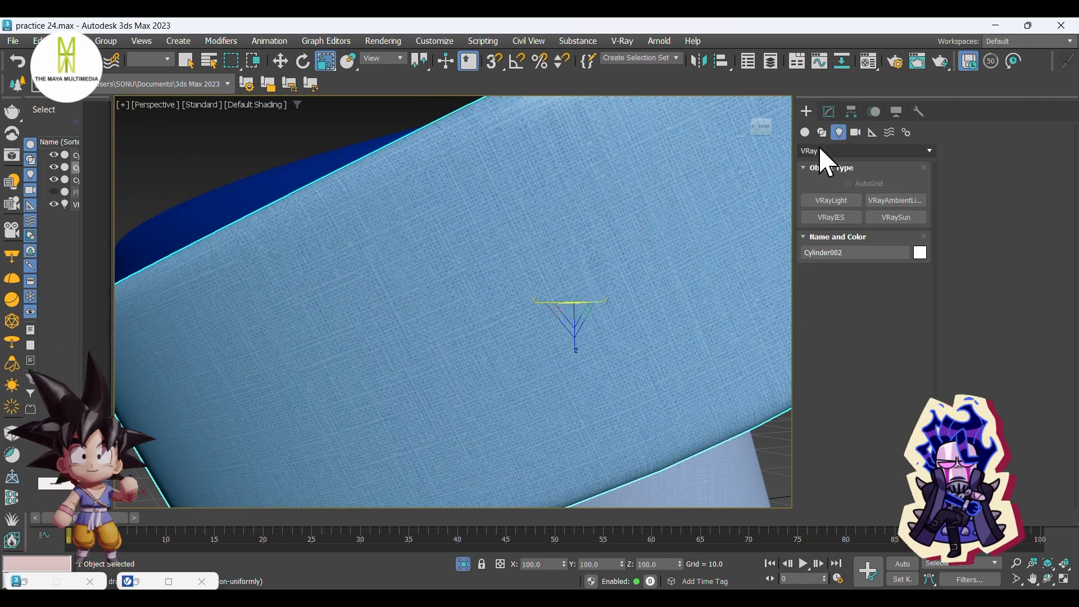
click(829, 111)
click(841, 176)
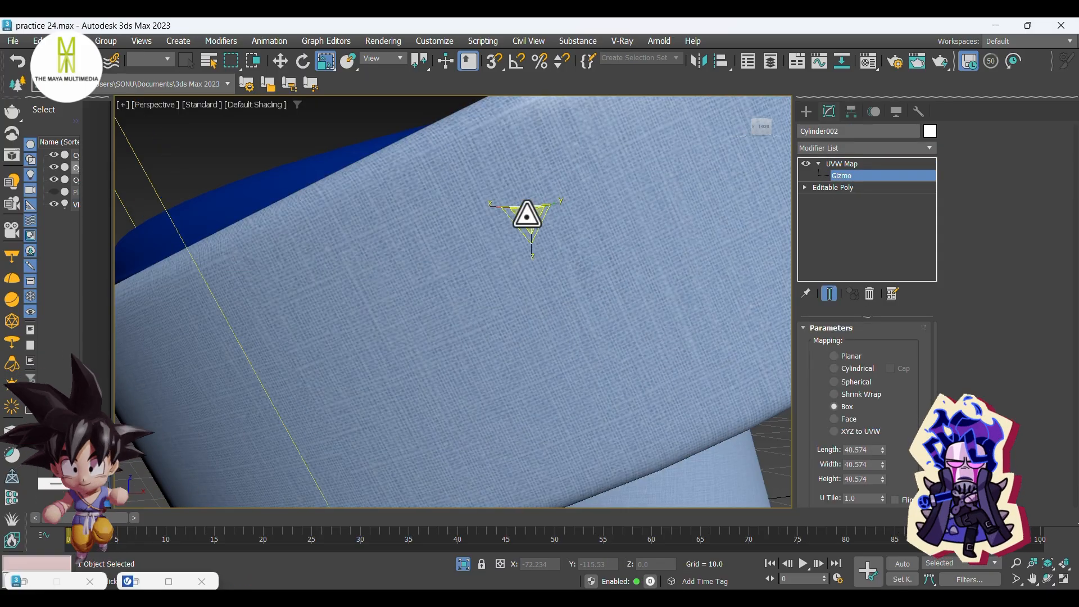
drag(526, 214, 608, 281)
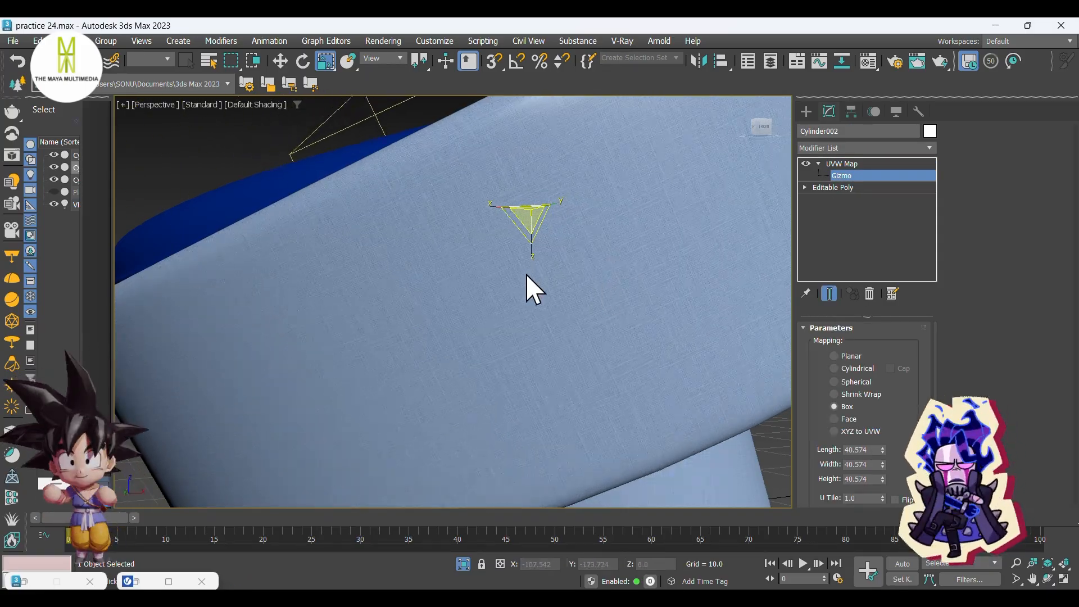
Orbit to a close view of the cushion edge and shell rim and render it
alt+middle_drag(526, 276, 539, 305)
alt+middle_drag(449, 278, 603, 224)
click(939, 61)
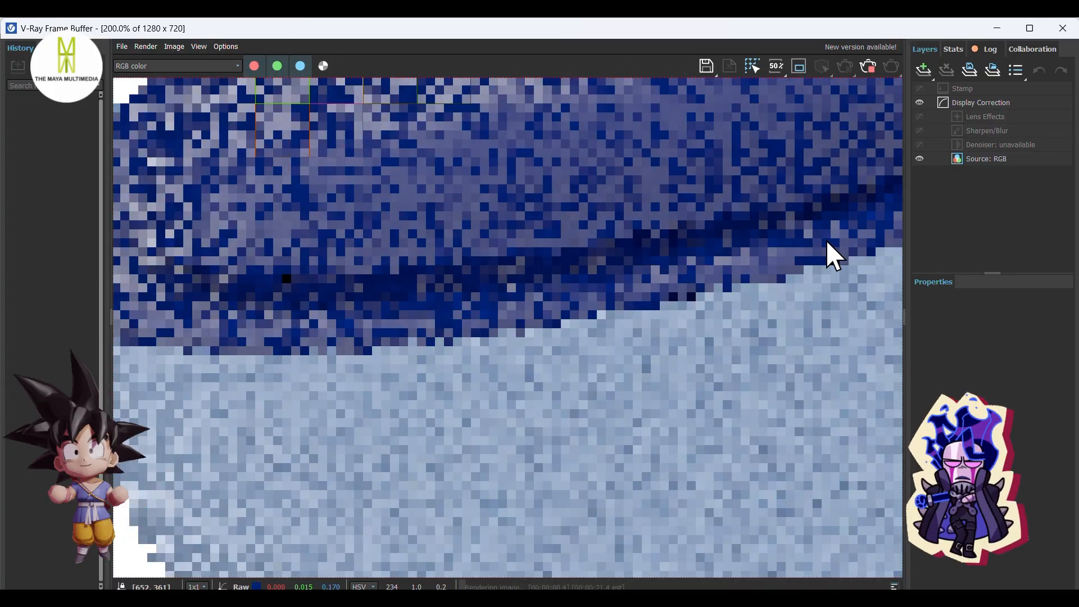
Examine the finer shell weave and the cushion edge in the render, then minimize the frame buffer
scroll(560, 371, down, 3)
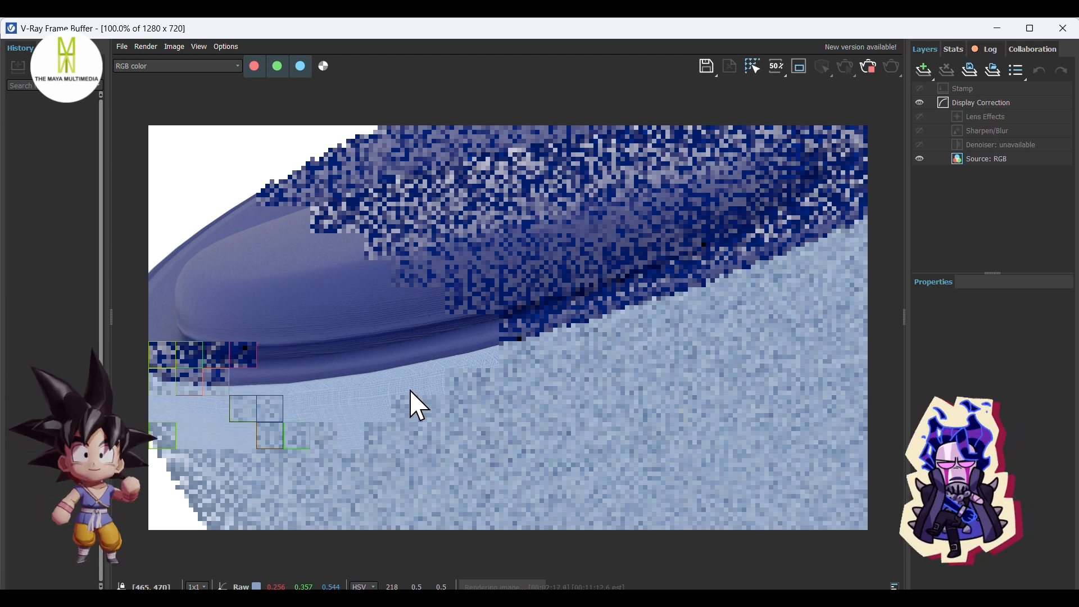
scroll(288, 453, up, 1)
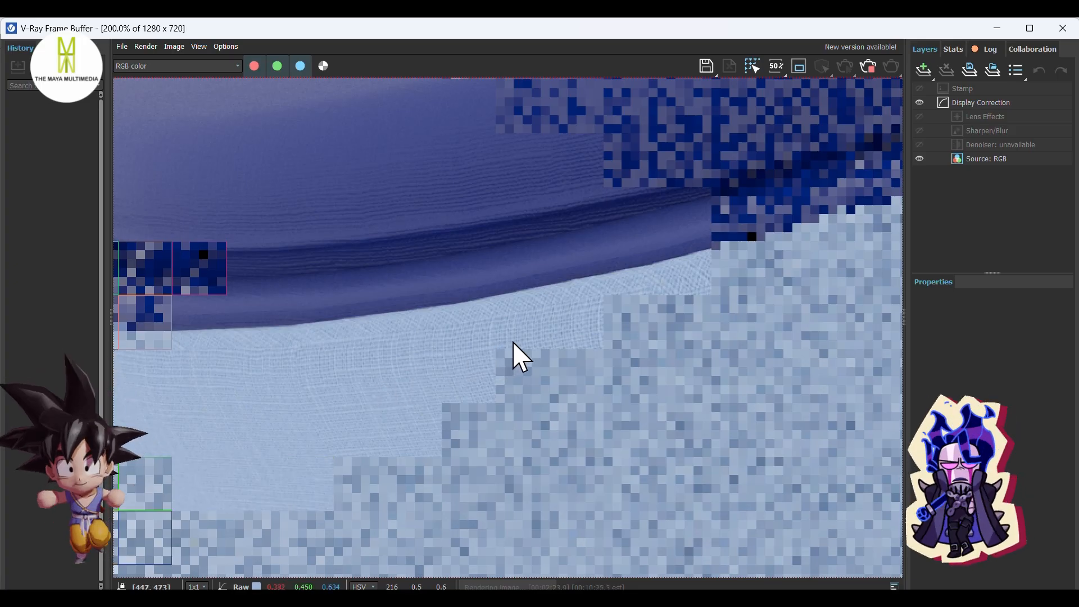
scroll(300, 423, down, 1)
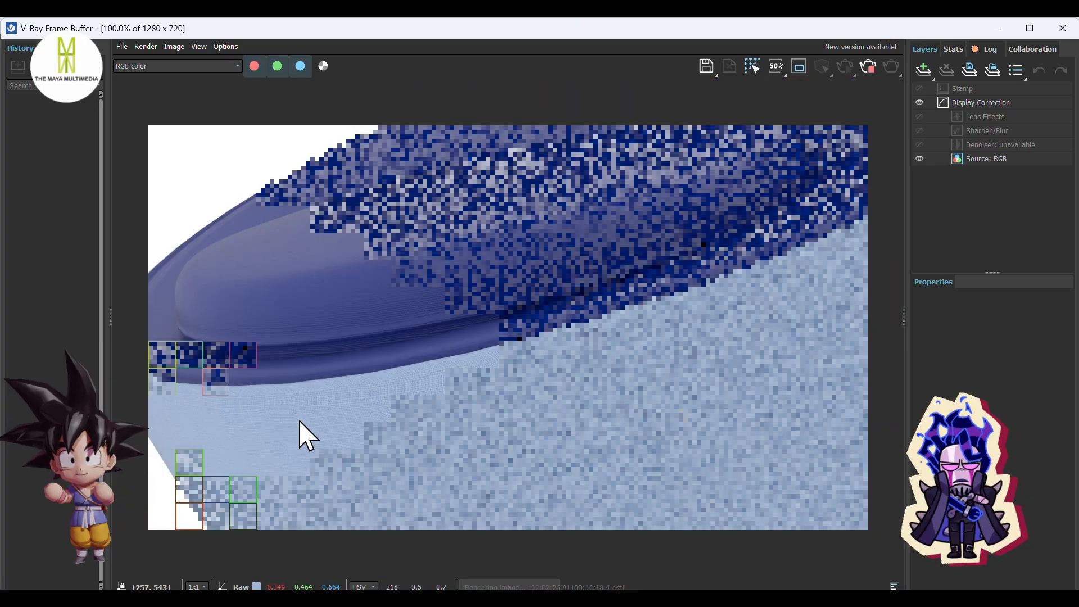
scroll(225, 469, up, 1)
scroll(253, 465, down, 1)
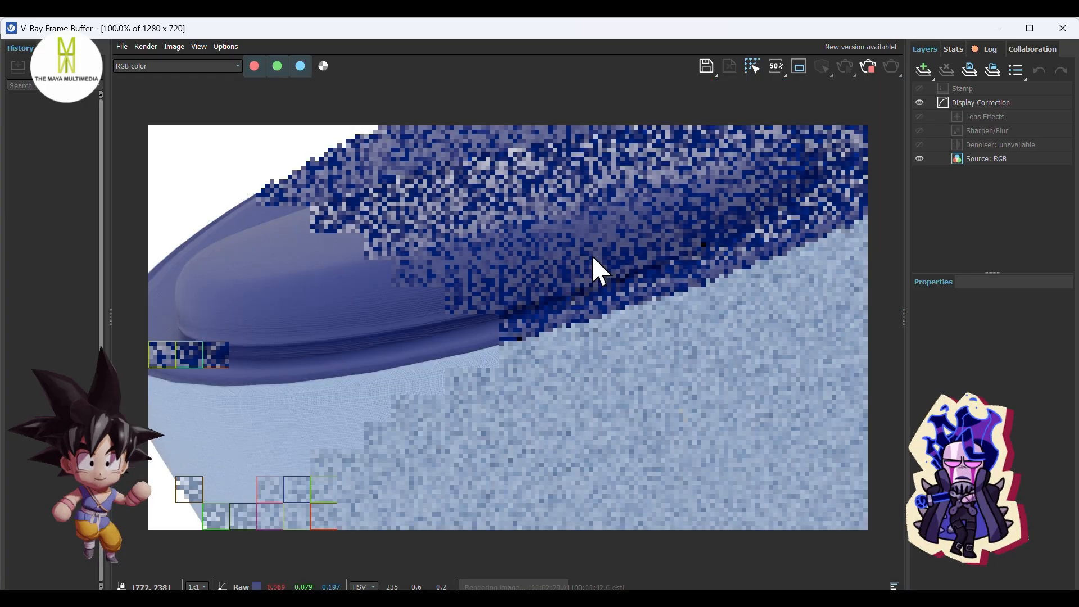
click(998, 28)
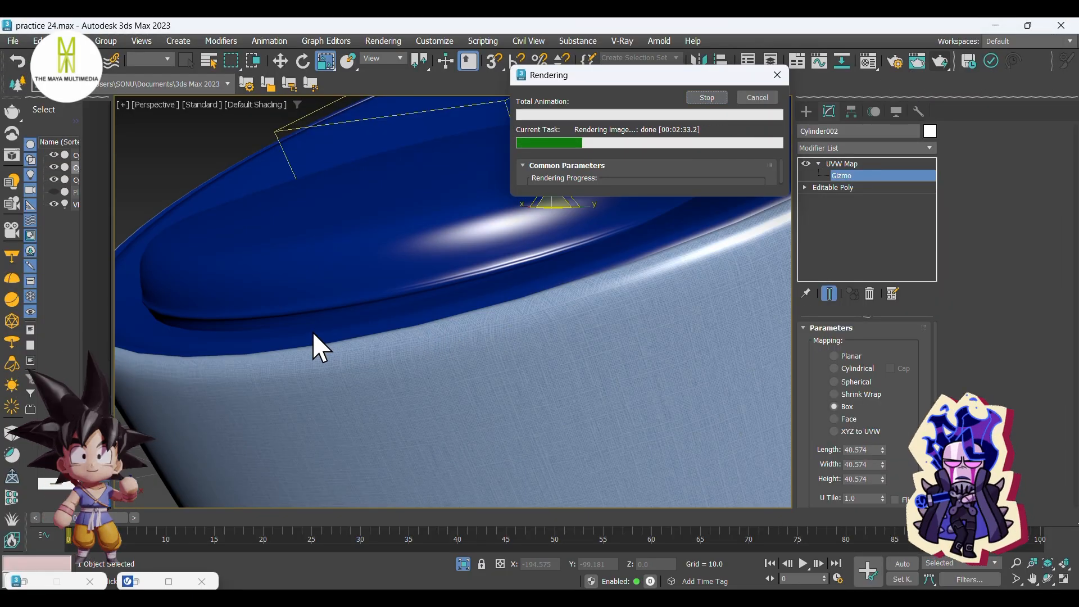
Leave the shell's gizmo editing, select the seat cushion and convert it to an Editable Poly
scroll(325, 340, up, 5)
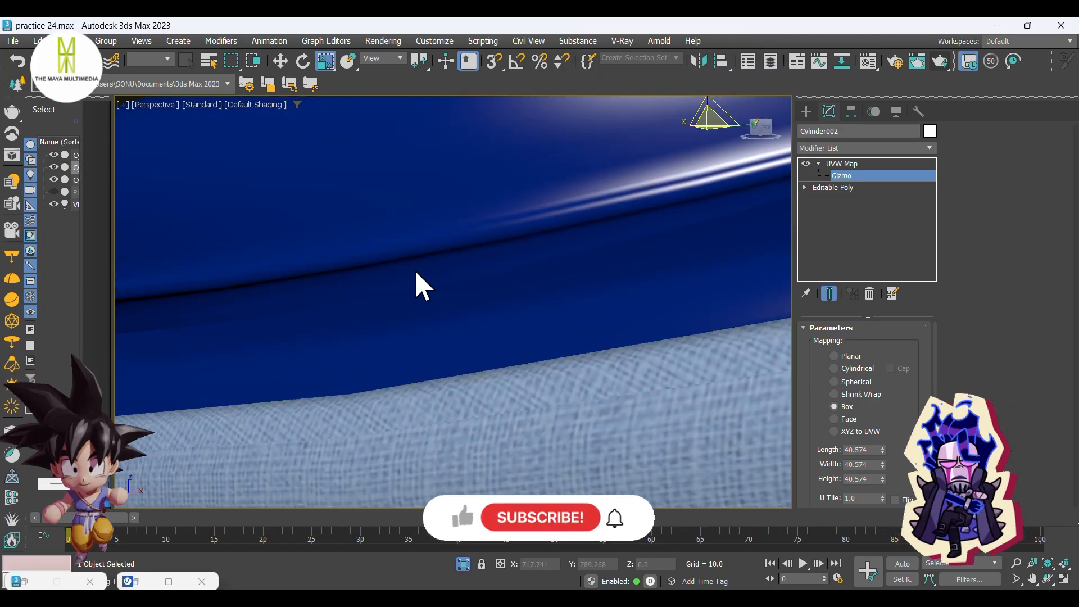
scroll(415, 270, up, 2)
scroll(389, 189, down, 4)
click(808, 111)
click(319, 210)
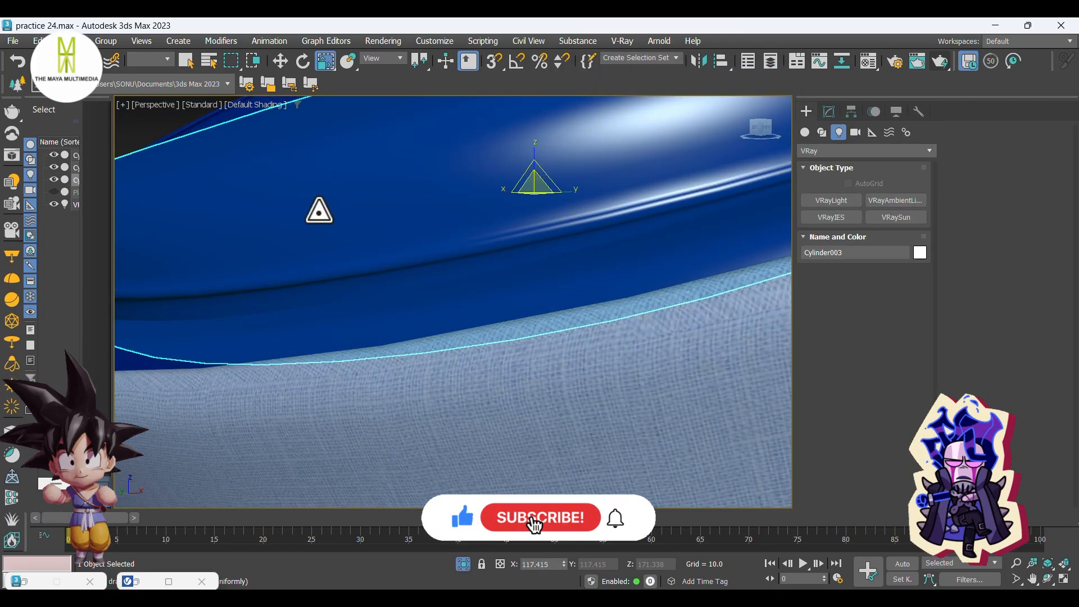
scroll(423, 252, up, 1)
scroll(423, 259, down, 3)
right_click(420, 186)
mouse_move(456, 374)
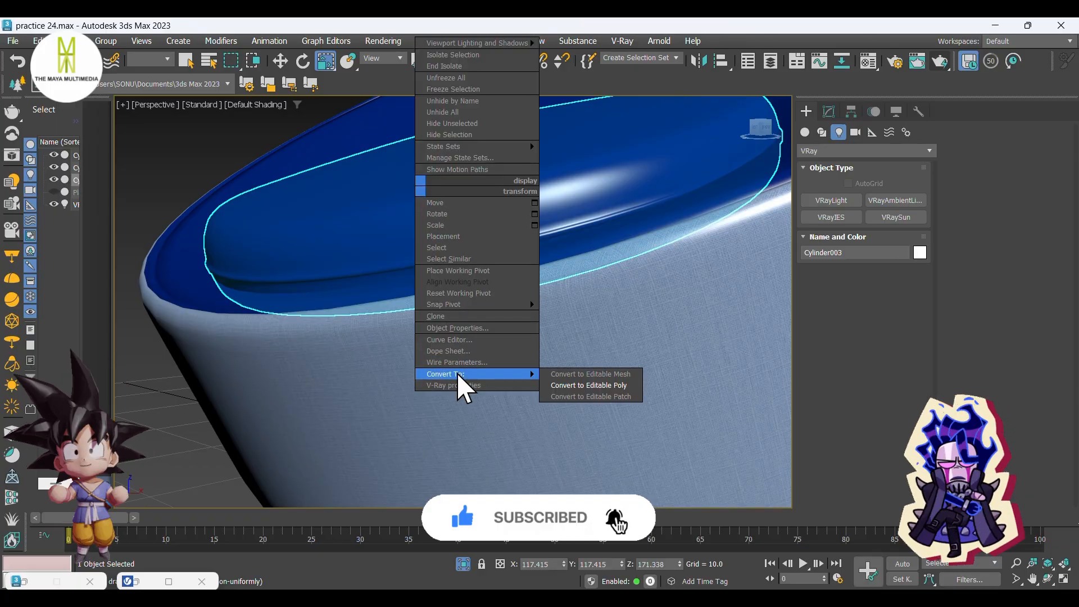
click(579, 385)
Add a TurboSmooth modifier with 1 iteration to the seat cushion
click(830, 147)
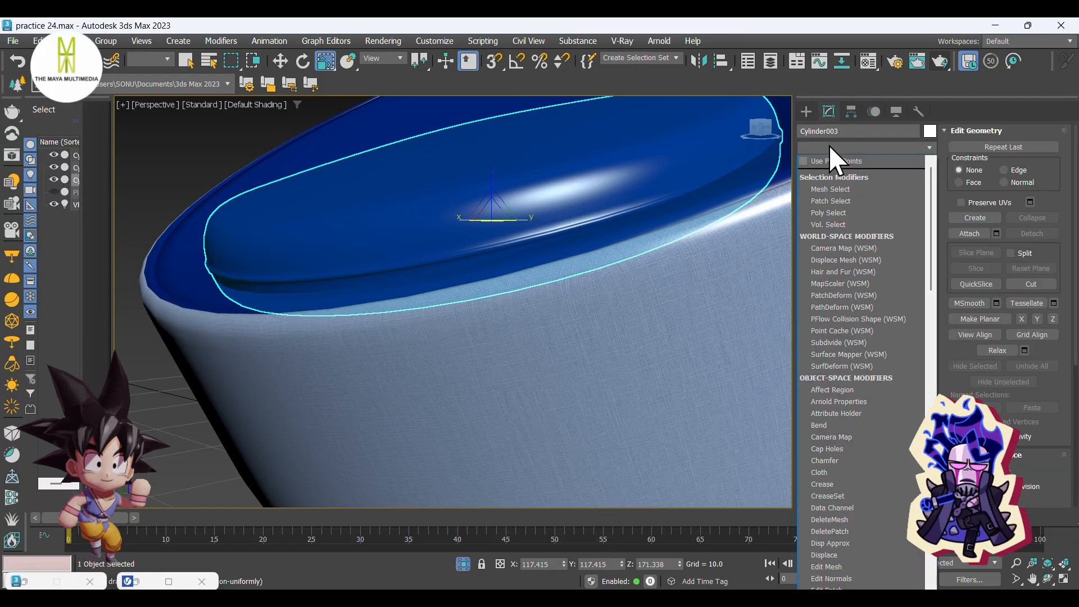
scroll(848, 291, down, 5)
click(847, 314)
scroll(154, 157, up, 2)
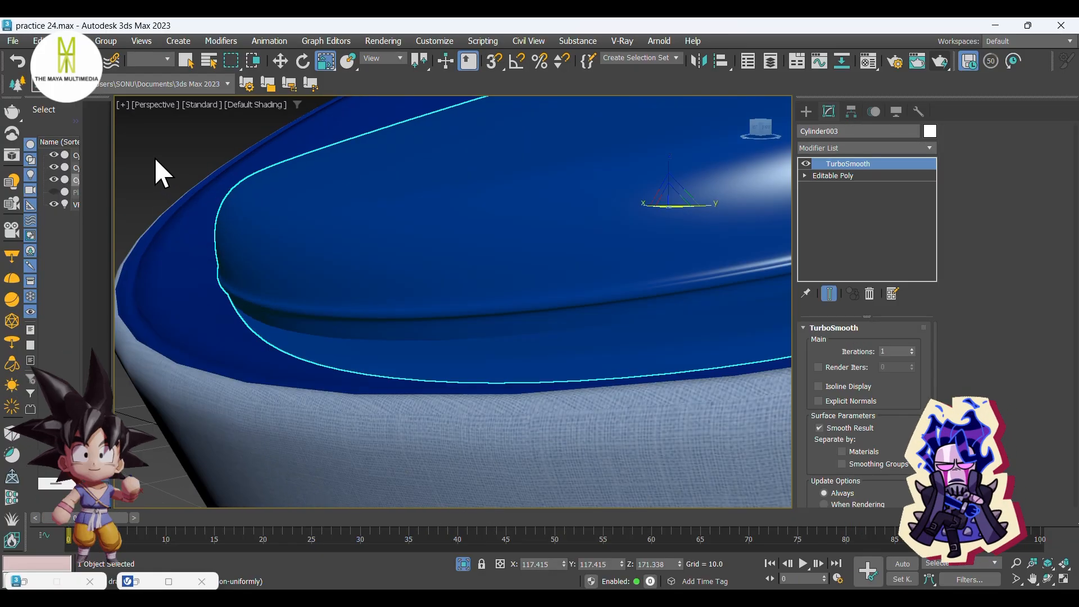
Clear the selection, then render a perspective view framing the chair's shell and cushion and examine the result
click(154, 157)
scroll(315, 258, down, 2)
alt+middle_drag(375, 294, 465, 266)
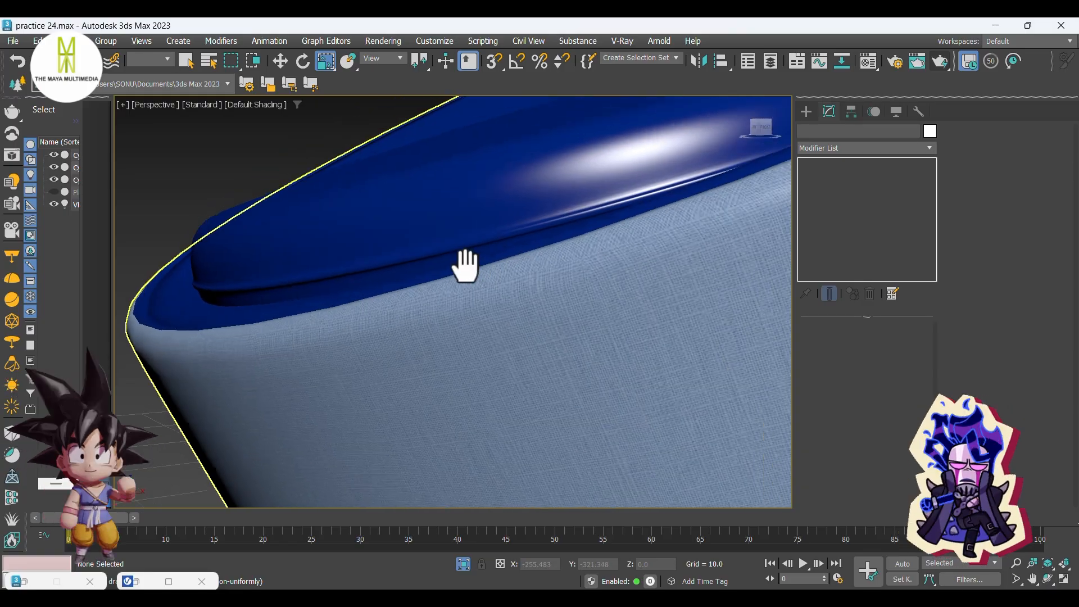
scroll(349, 281, down, 8)
scroll(392, 281, up, 2)
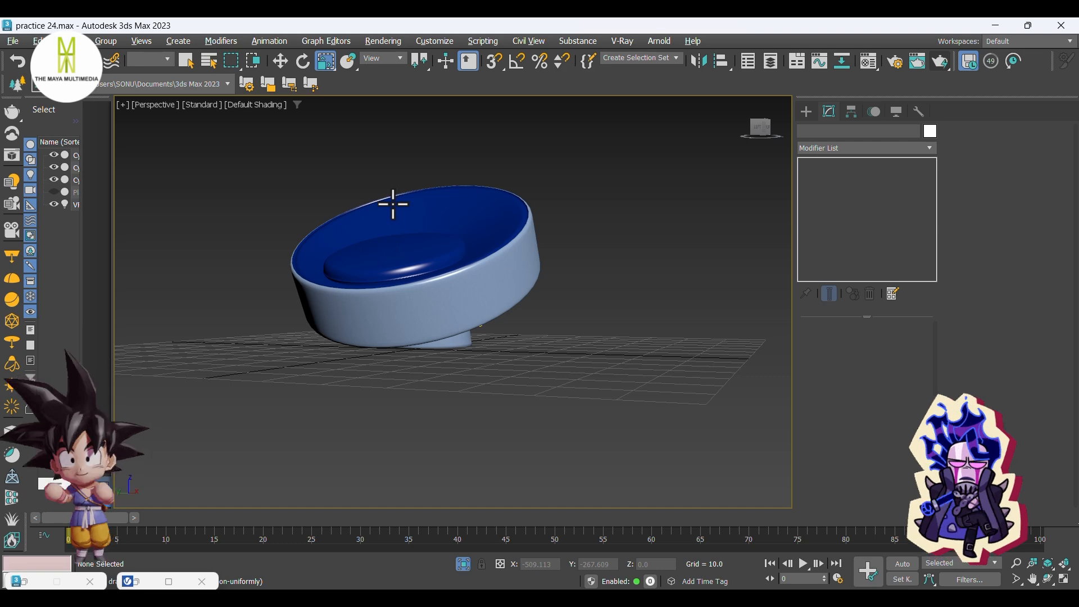
scroll(393, 204, up, 6)
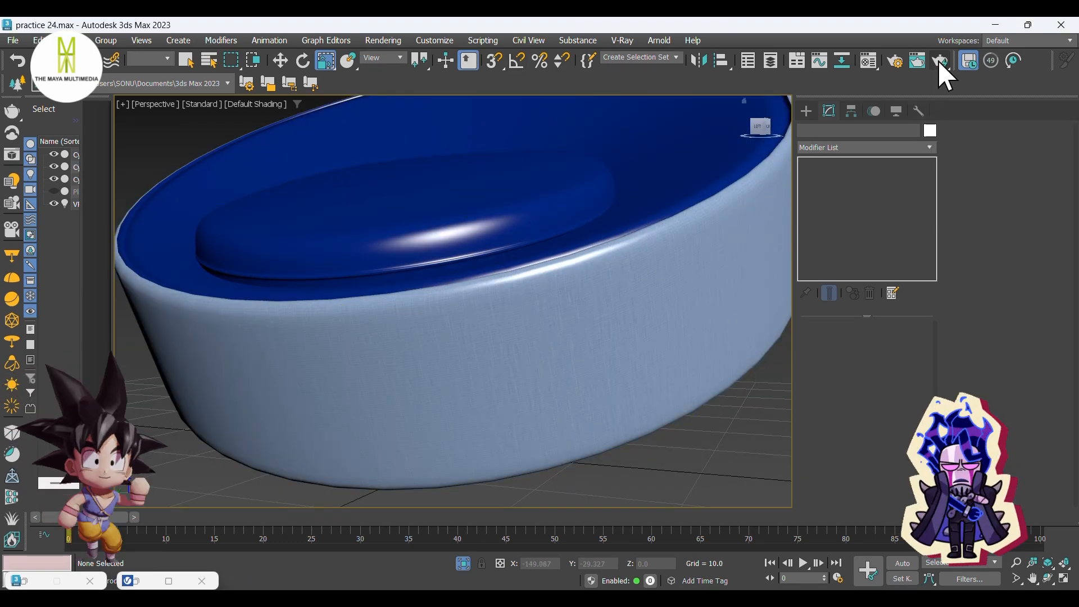
click(939, 62)
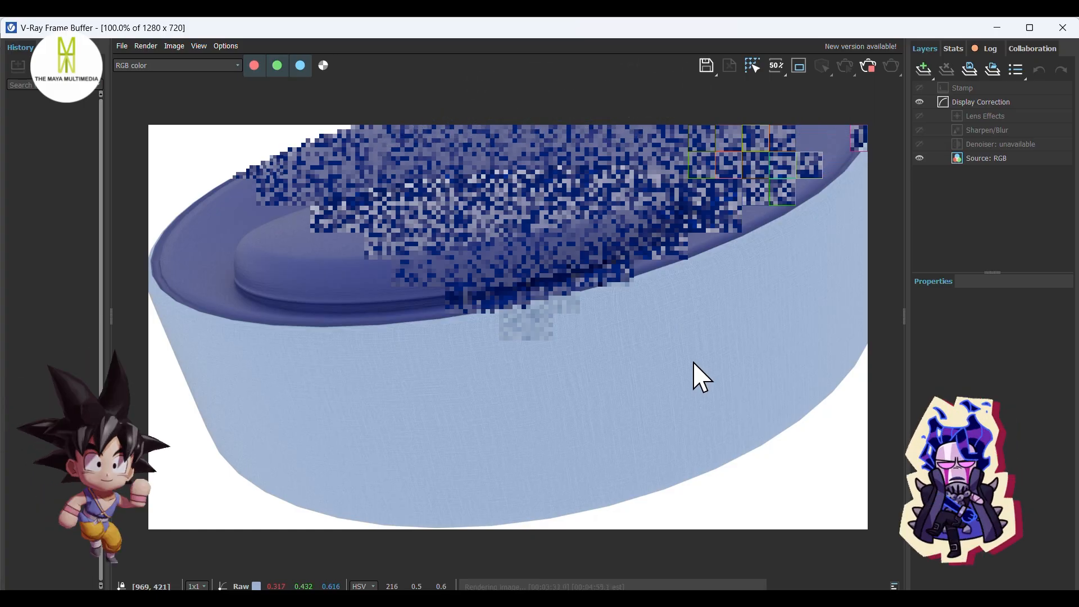
scroll(609, 404, up, 4)
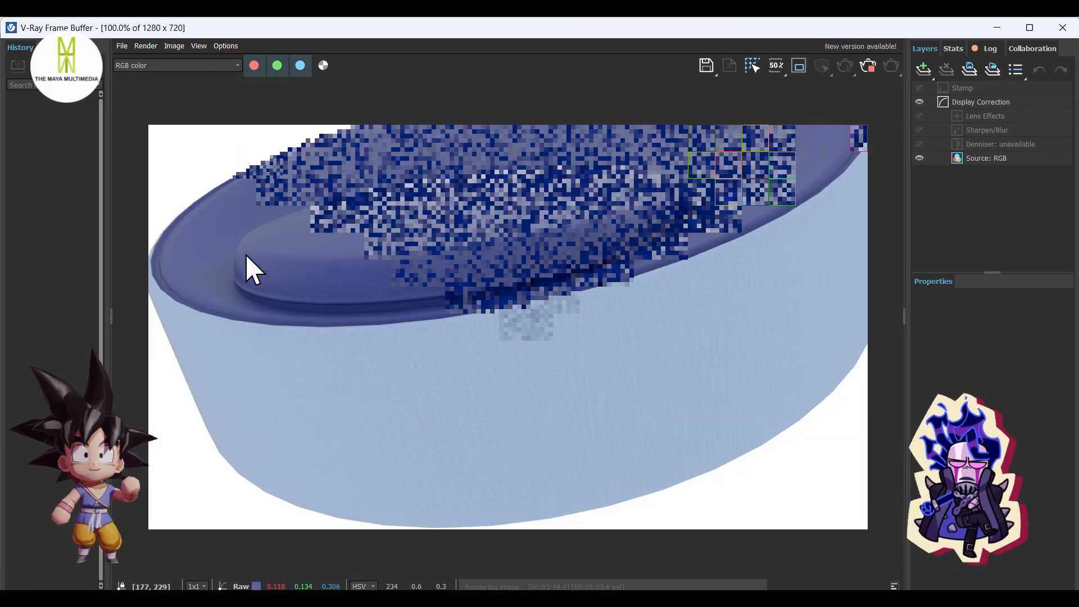
scroll(248, 256, up, 4)
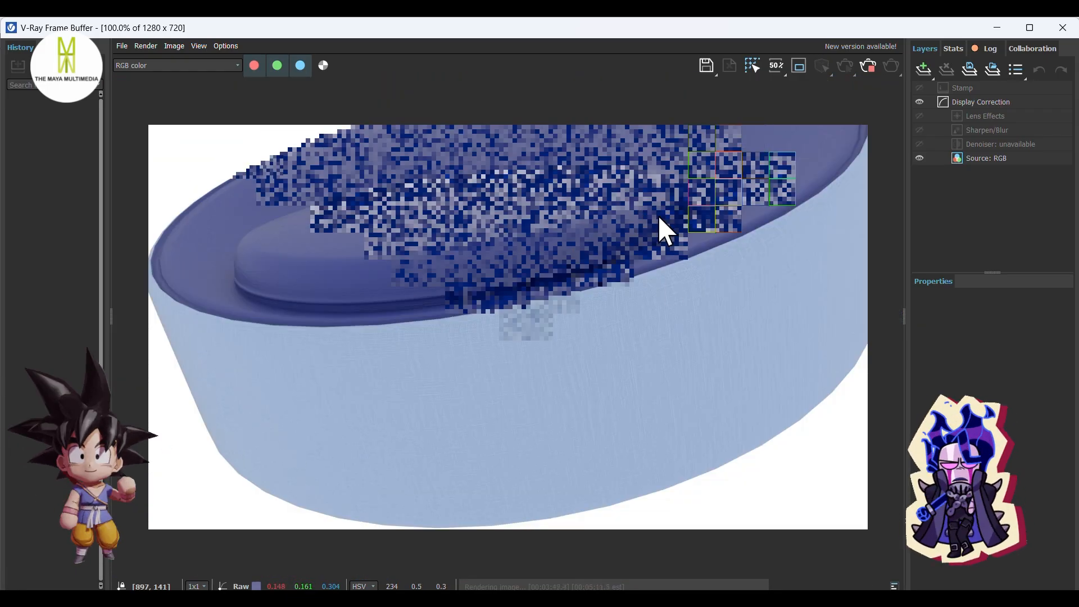